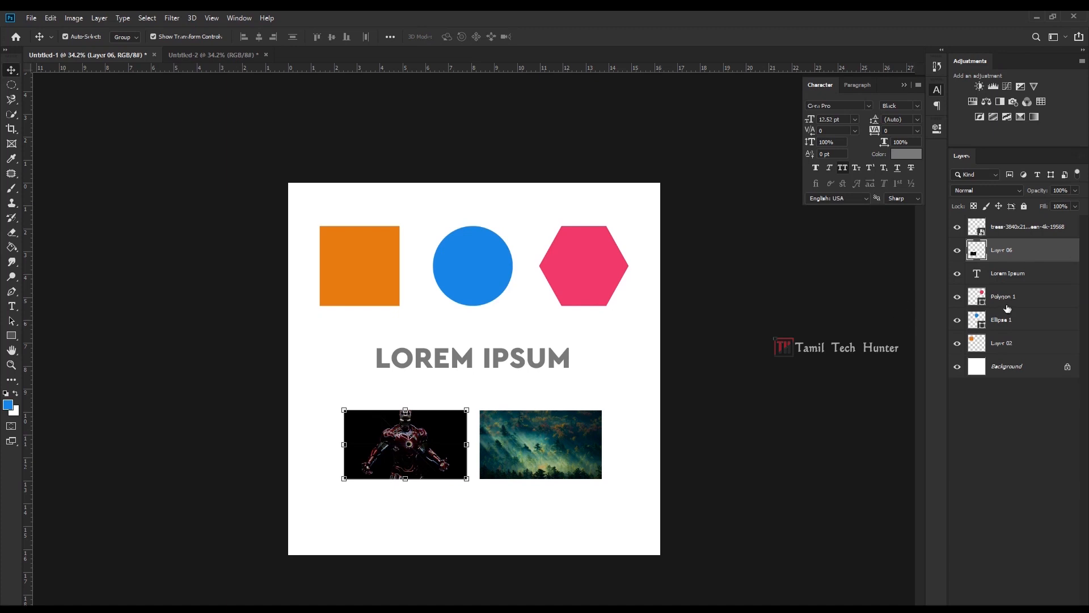
Open the contents of the forest photo's smart object layer for editing.
click(1011, 276)
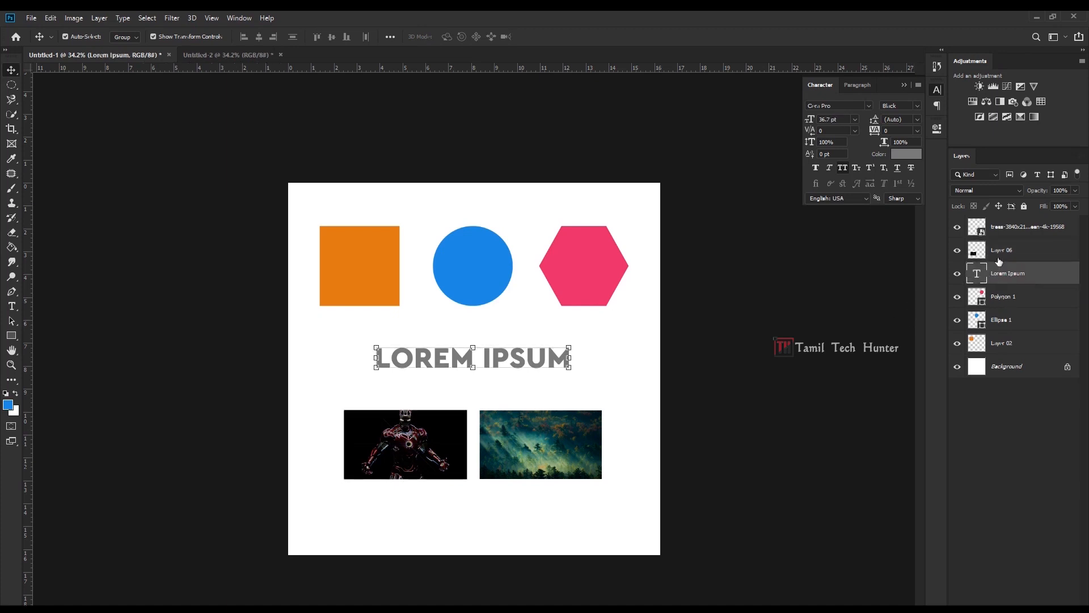
click(1034, 297)
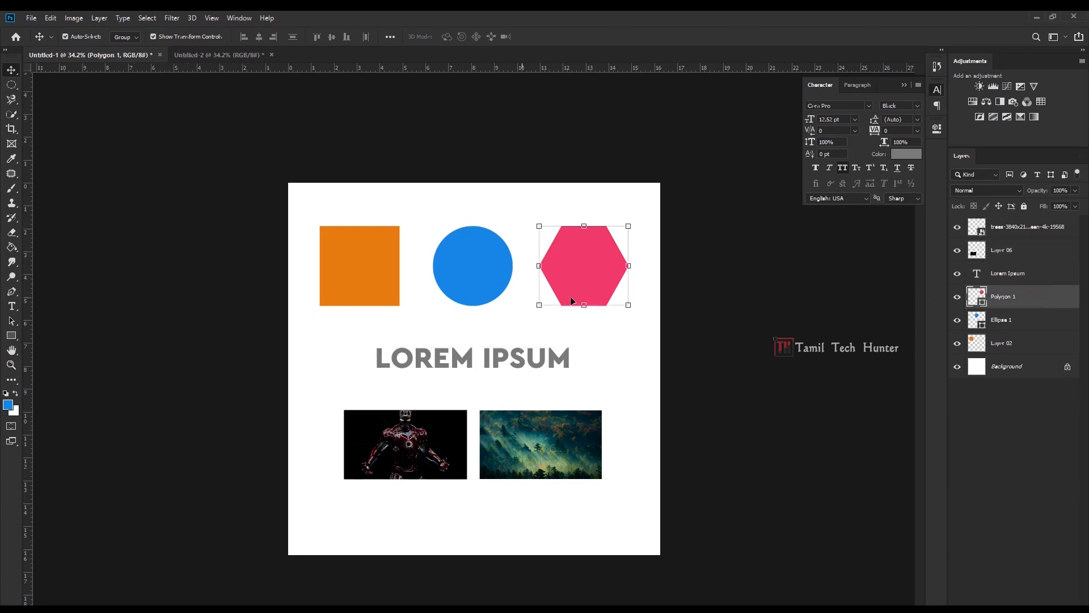
click(1034, 230)
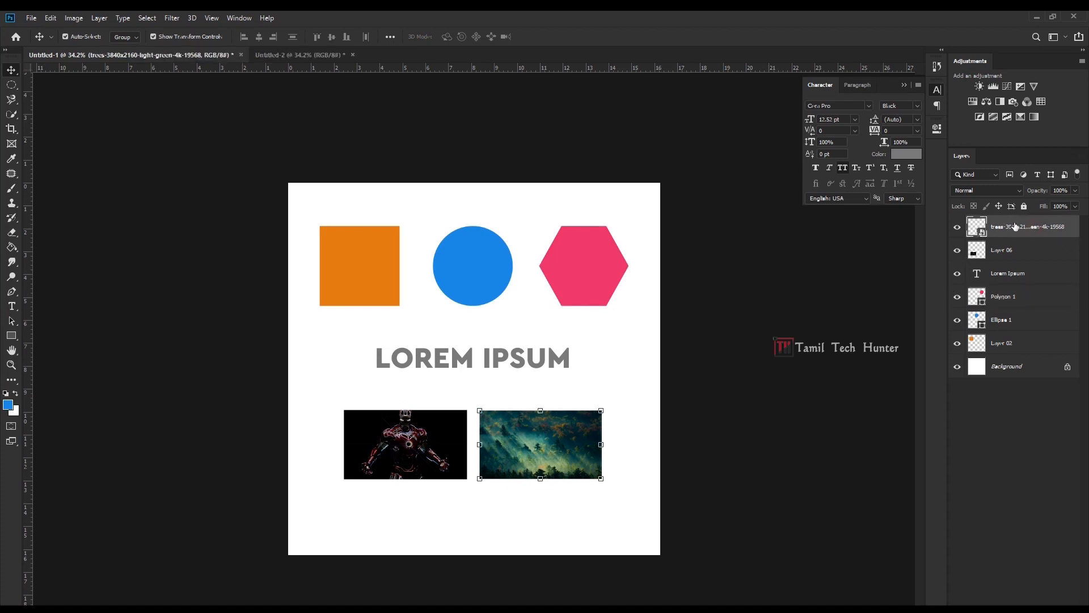
double_click(981, 232)
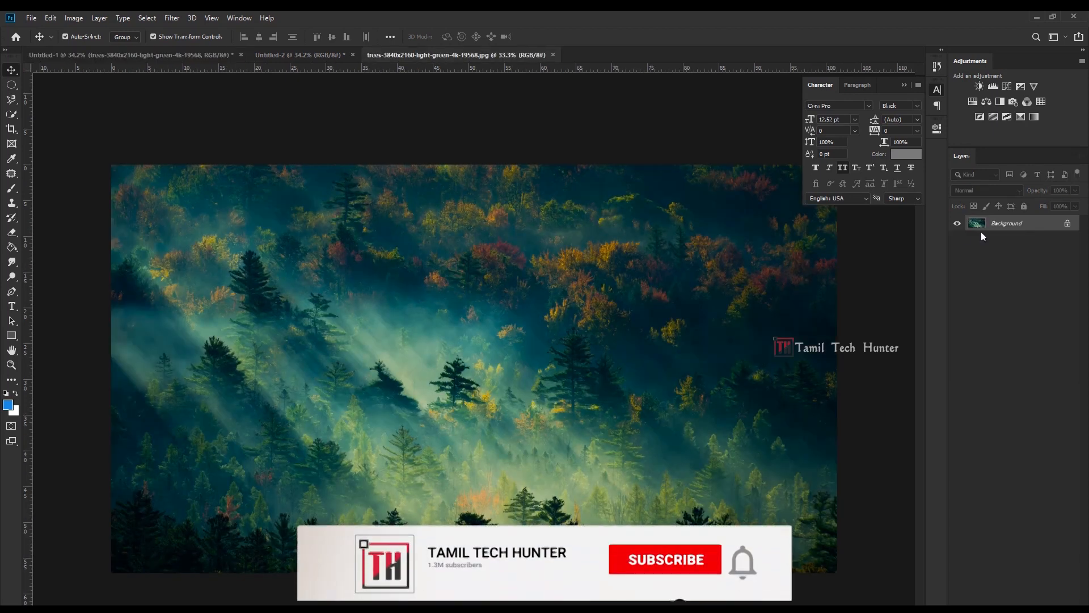
click(903, 85)
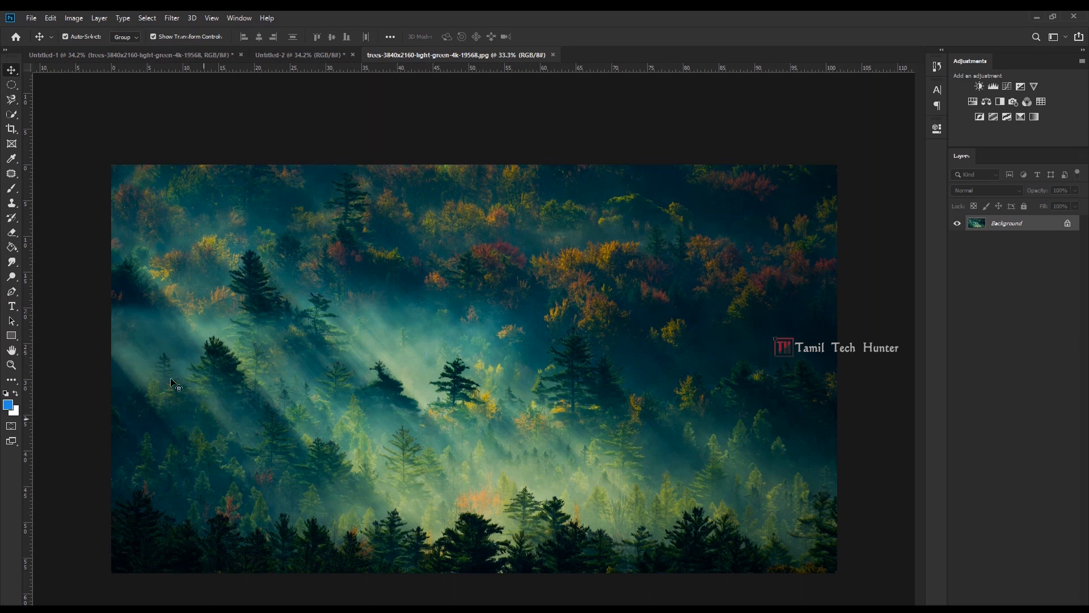
Add "Lorem Ipsum" text over the forest photo and apply a drop shadow with 97% opacity, -94° angle and 24 px distance.
click(13, 307)
click(394, 396)
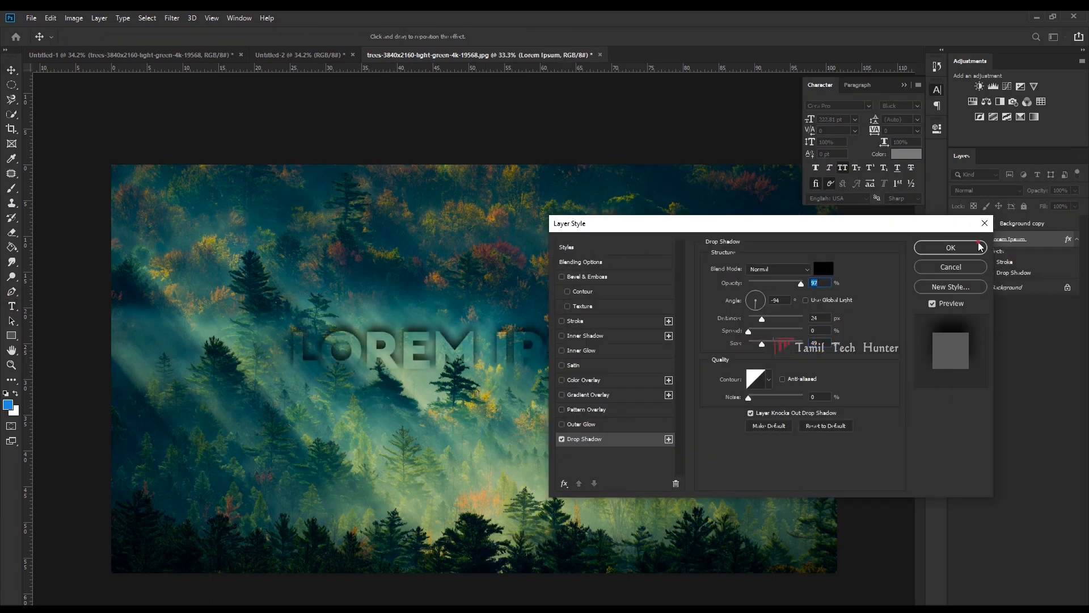
click(980, 246)
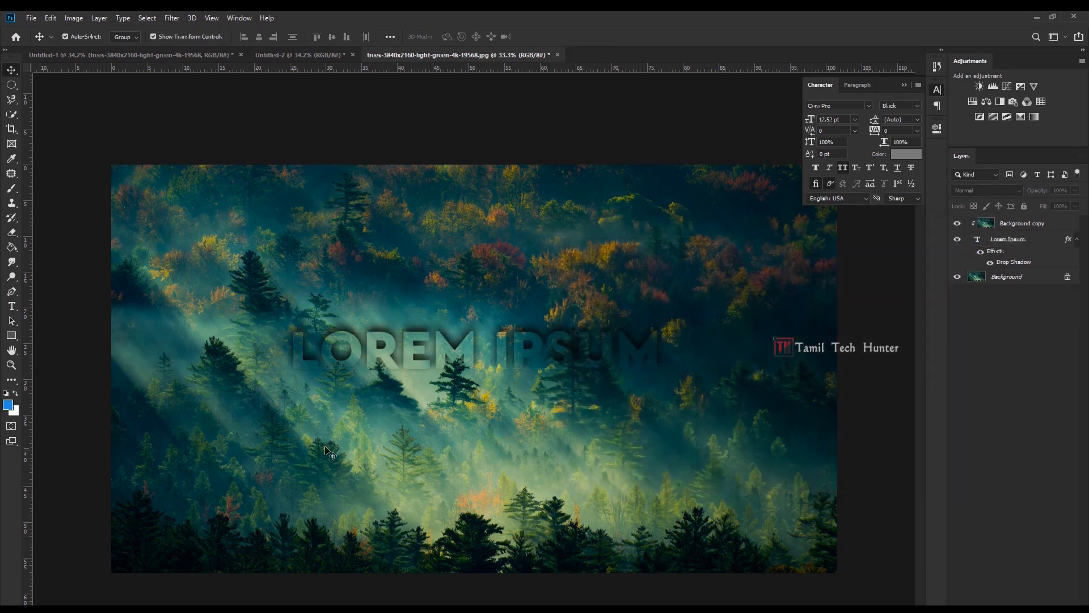
Merge the Background, Lorem Ipsum and Background copy layers into one layer.
click(1022, 275)
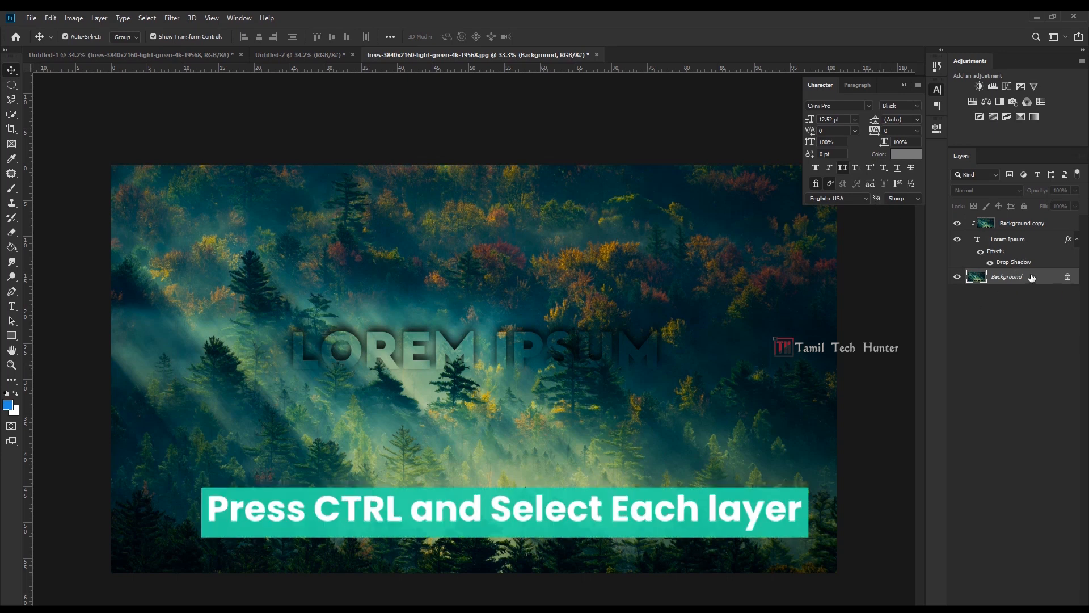
ctrl+click(1028, 246)
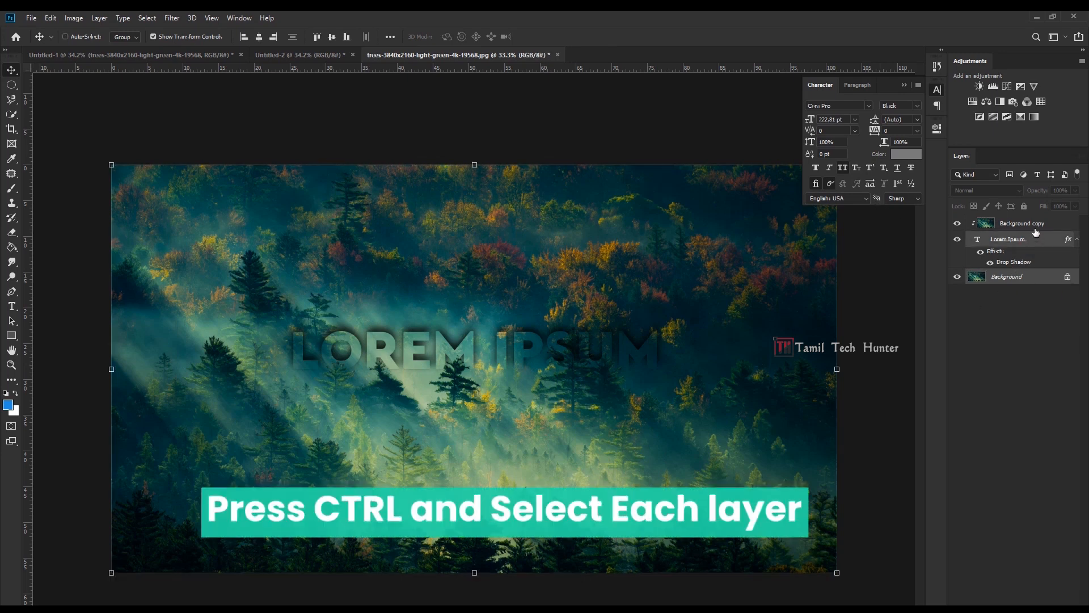
ctrl+click(1039, 224)
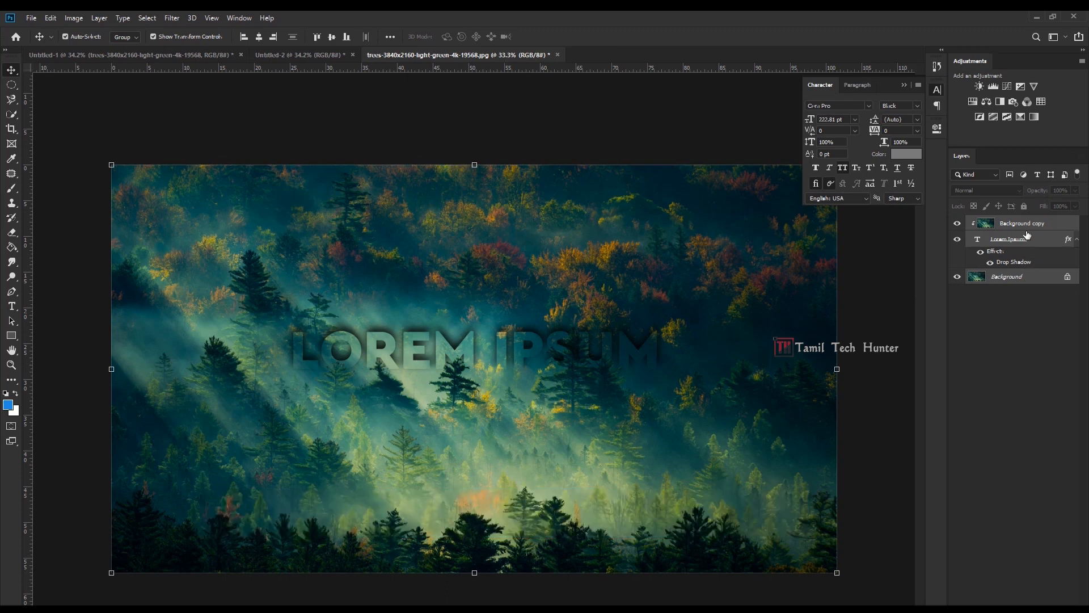
click(1075, 241)
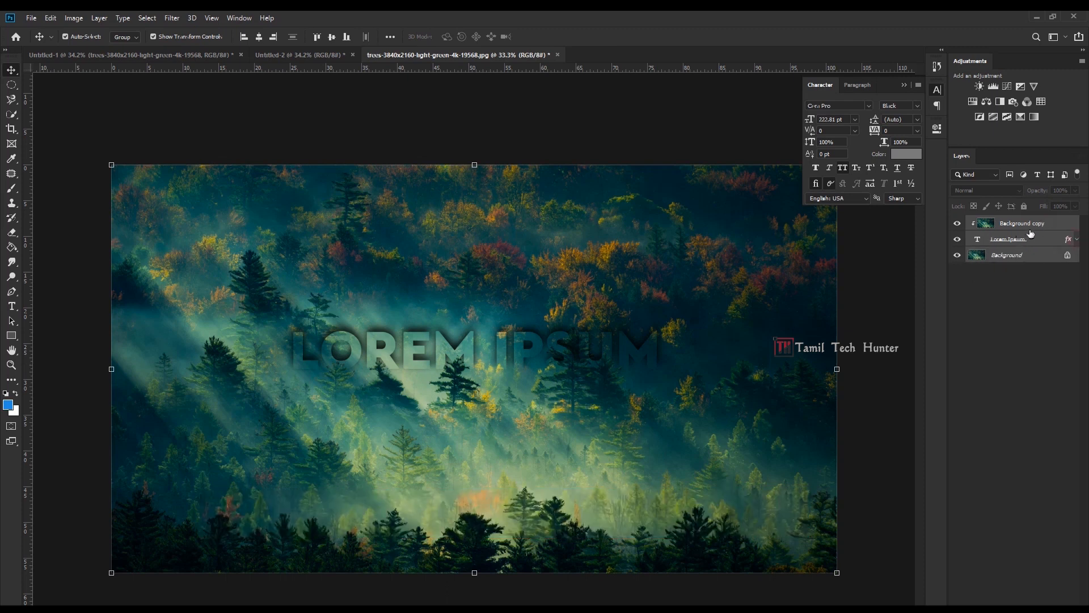
right_click(1058, 226)
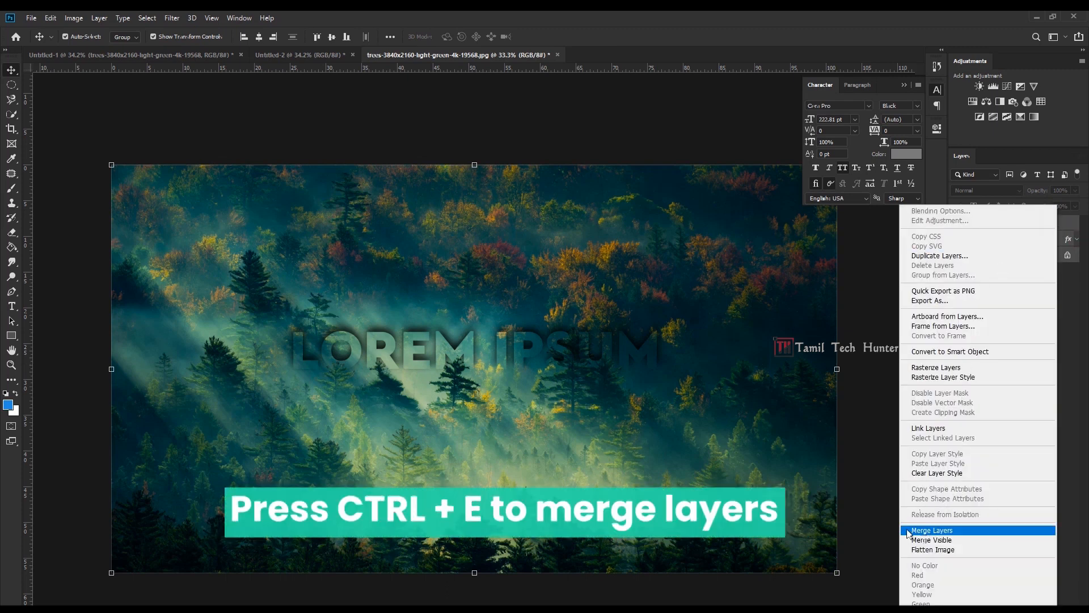
click(936, 529)
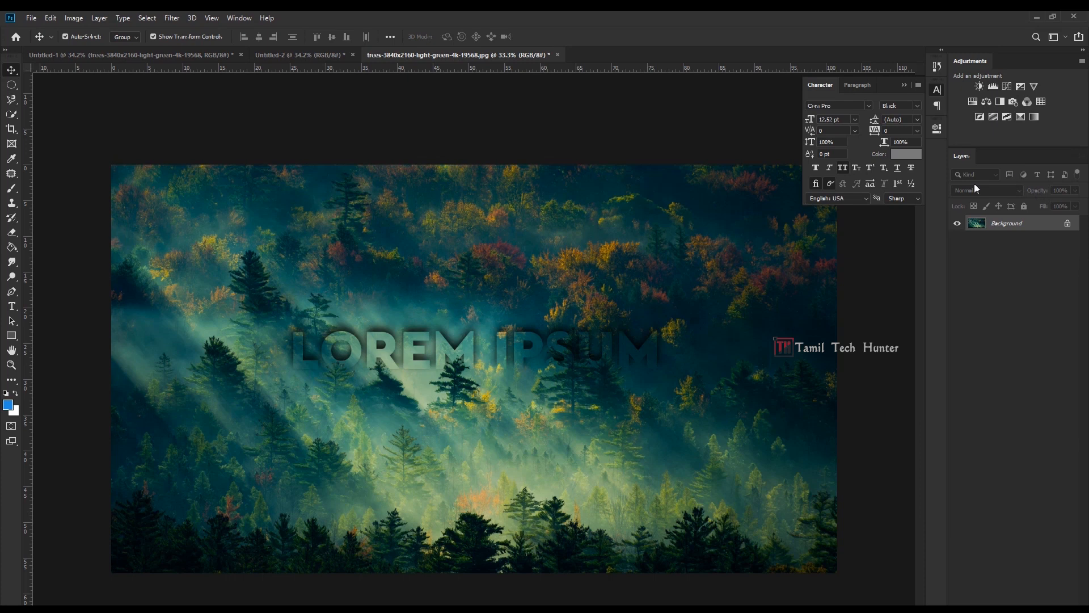
key(ctrl)
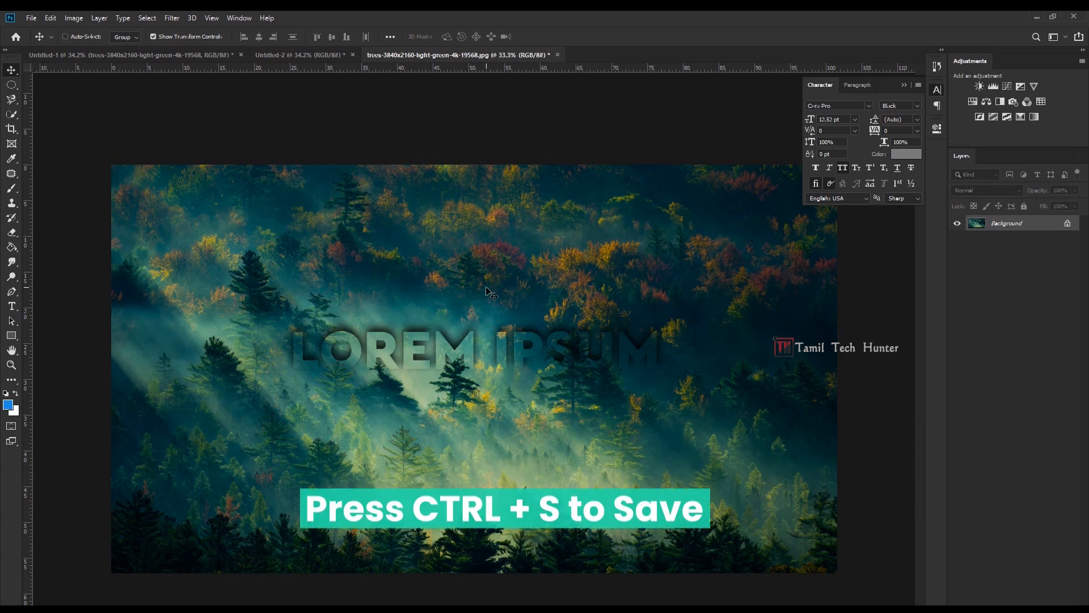
click(558, 55)
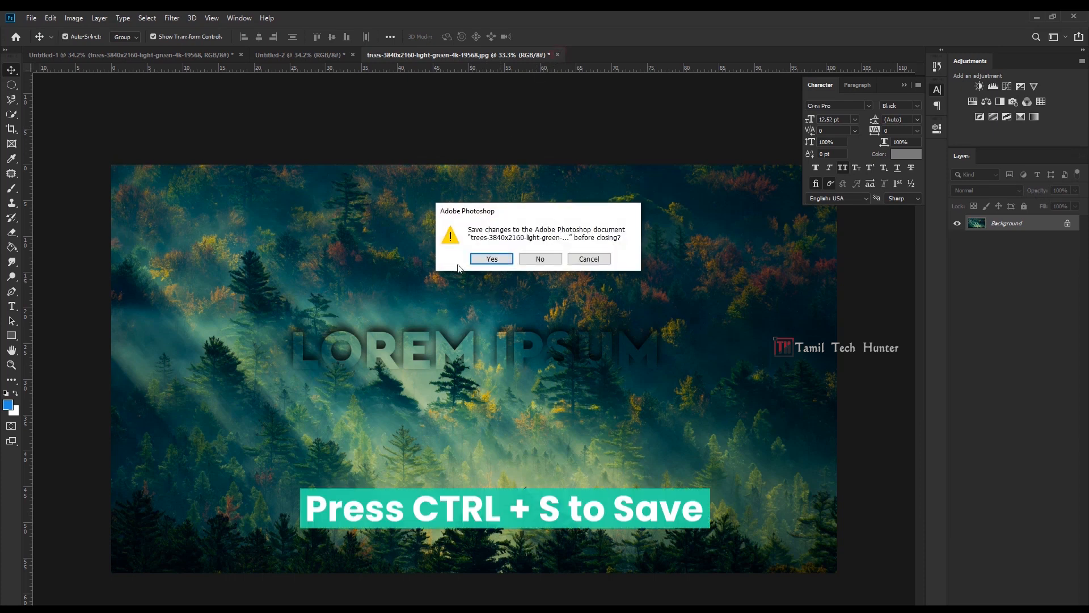
click(584, 258)
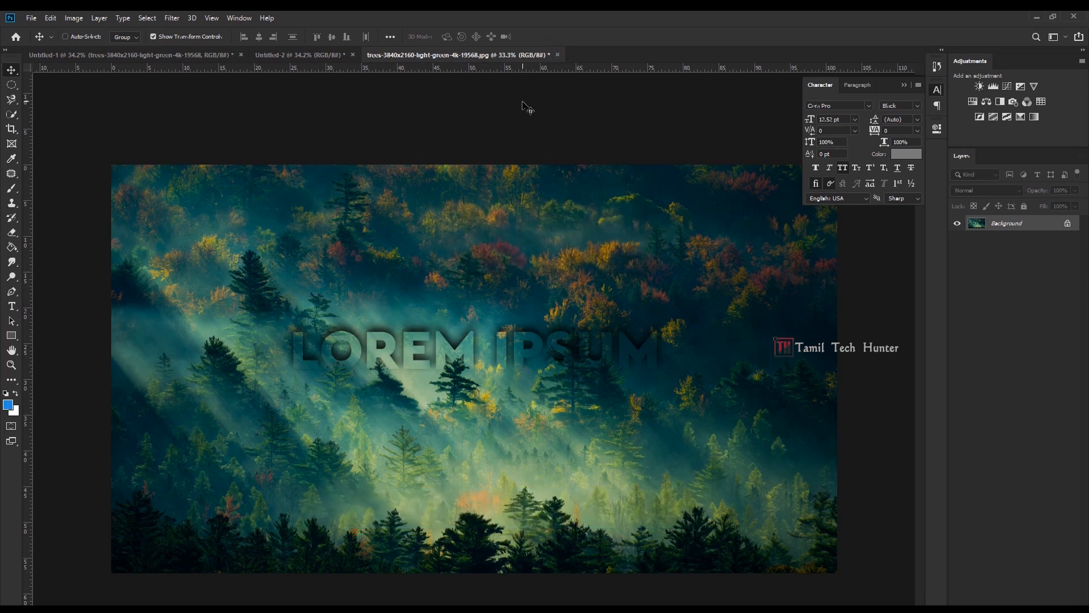
key(ctrl+s)
click(611, 217)
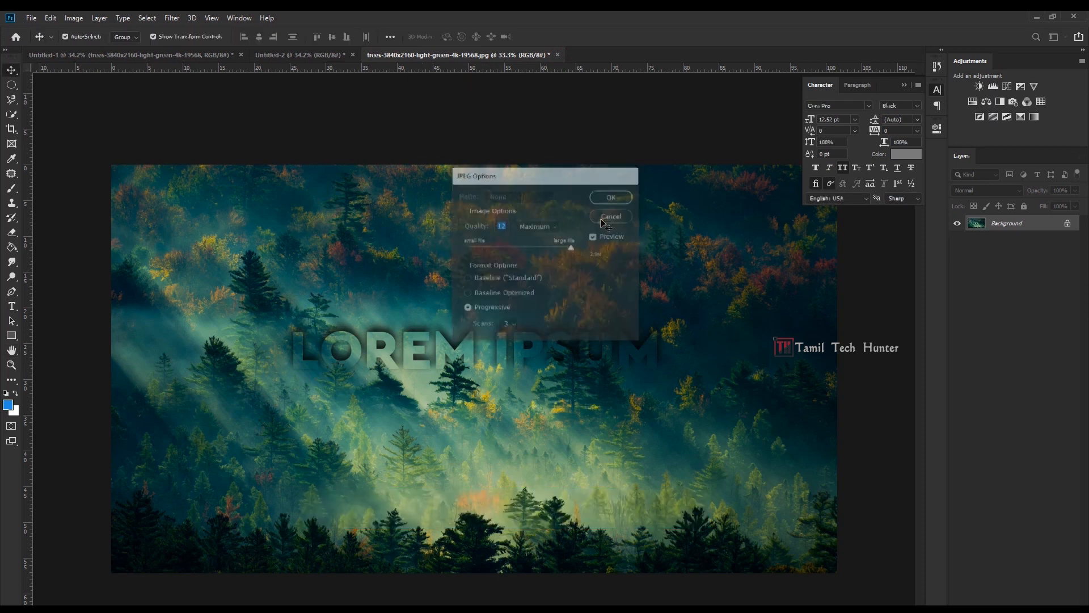
click(558, 55)
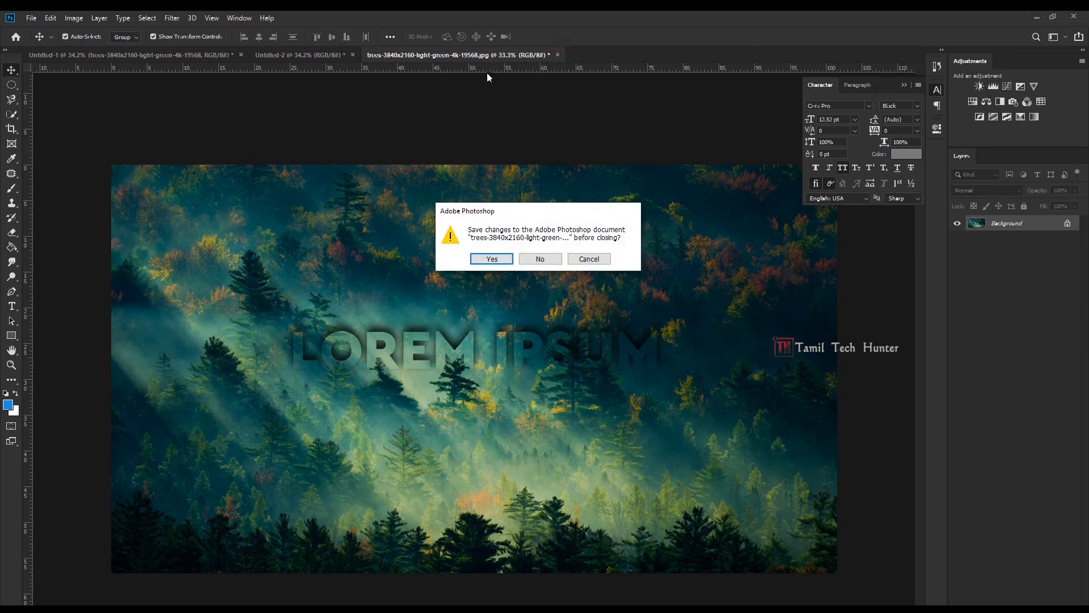
click(594, 259)
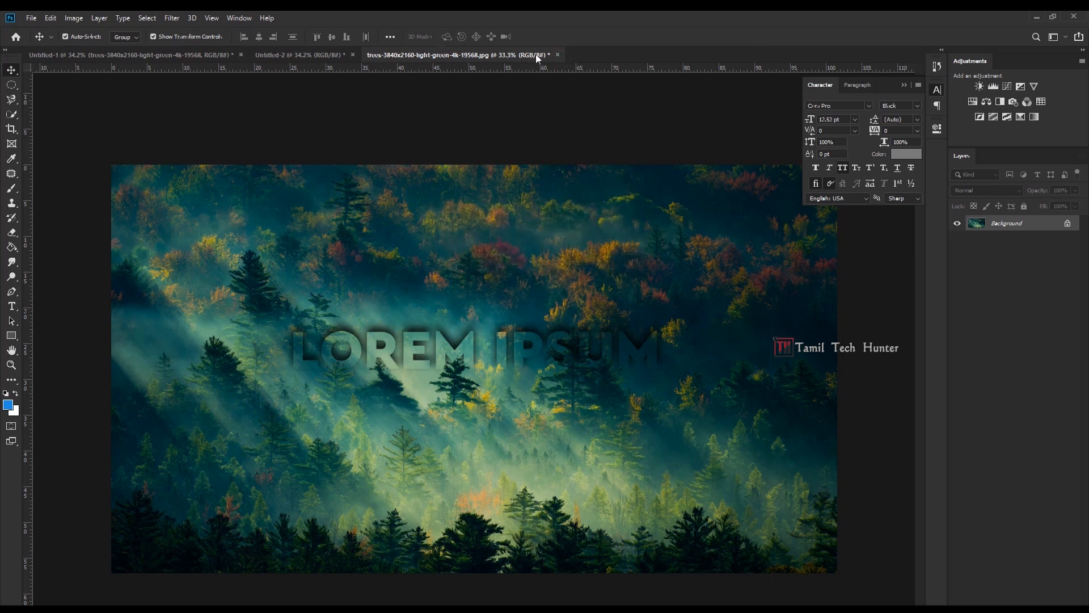
Close the forest photo document and save its changes as a Progressive JPEG at Maximum quality 12.
click(558, 55)
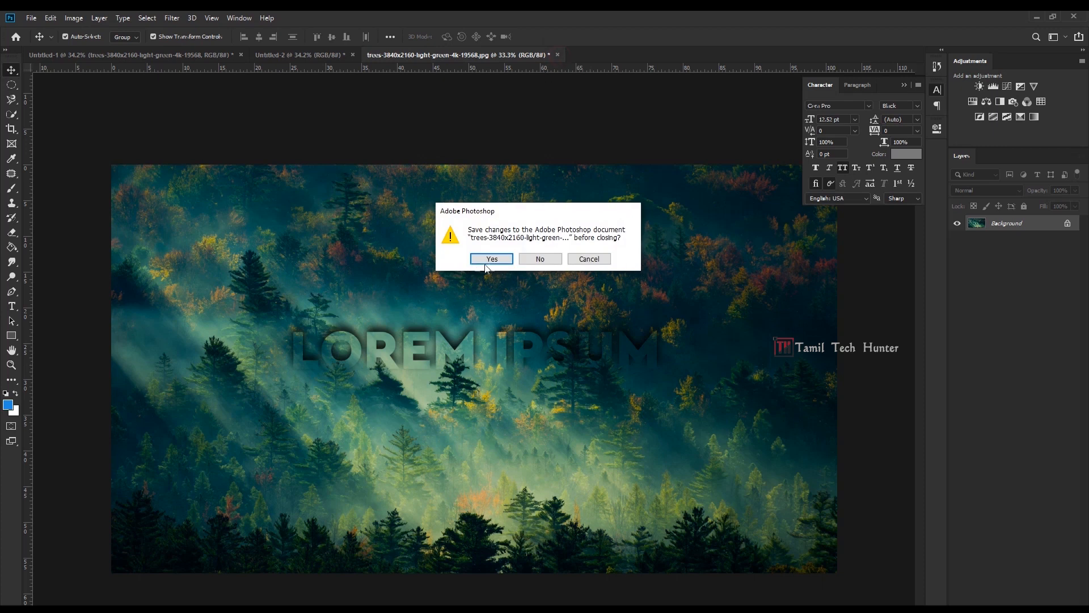
click(490, 259)
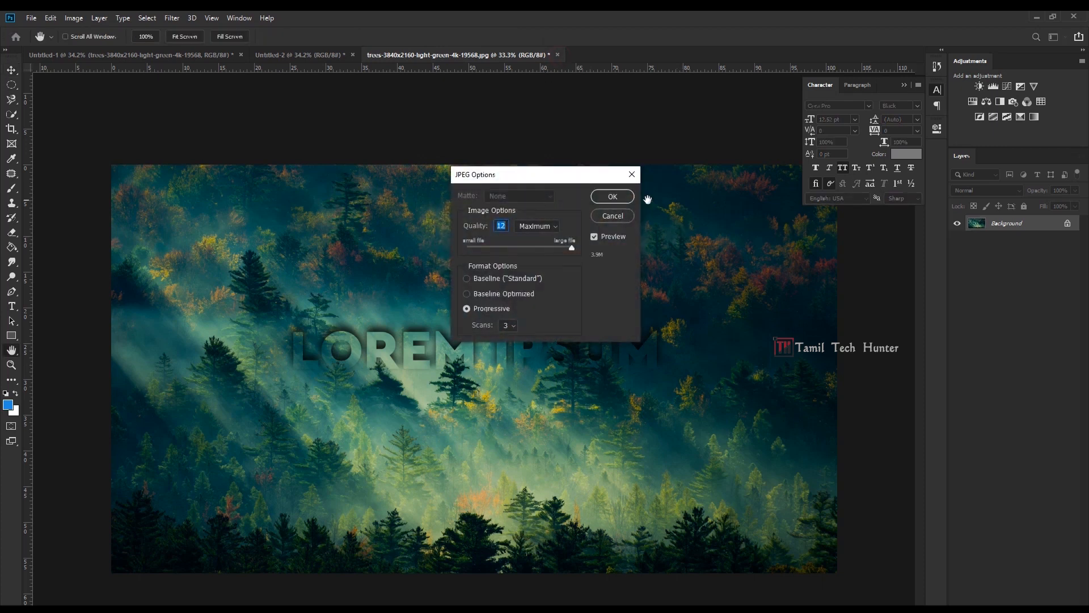
click(612, 197)
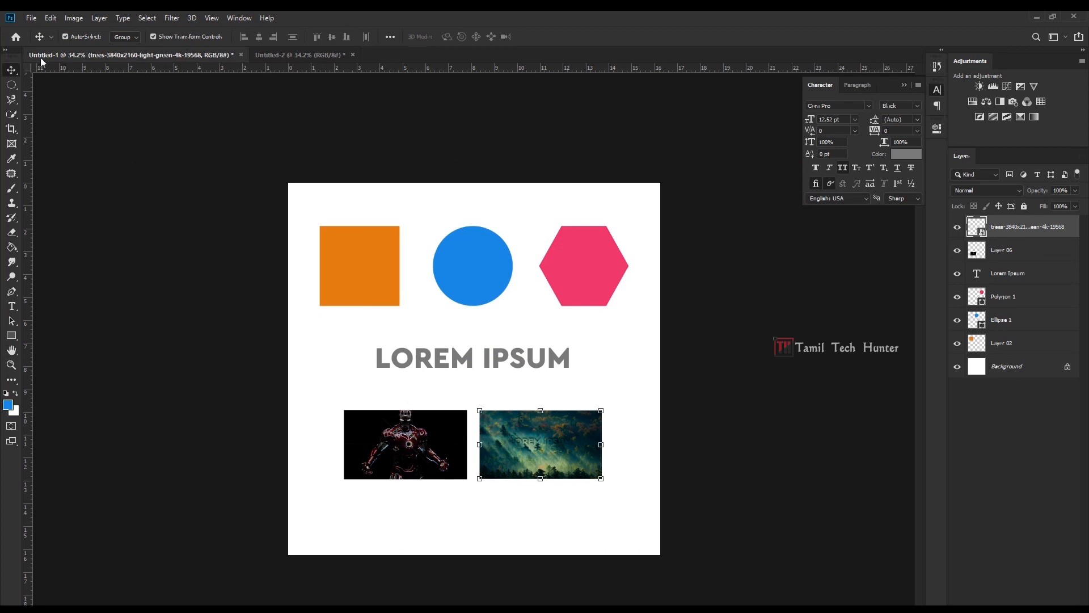
Inspect the forest photo in the Untitled-1 composition up close for the edit made to its smart object contents.
click(290, 54)
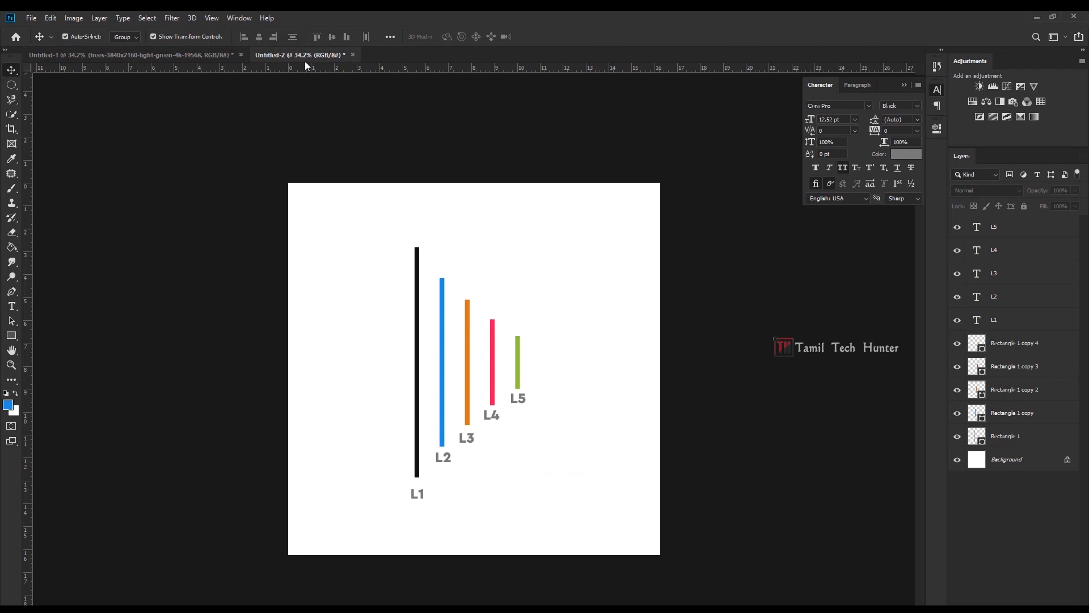
click(161, 56)
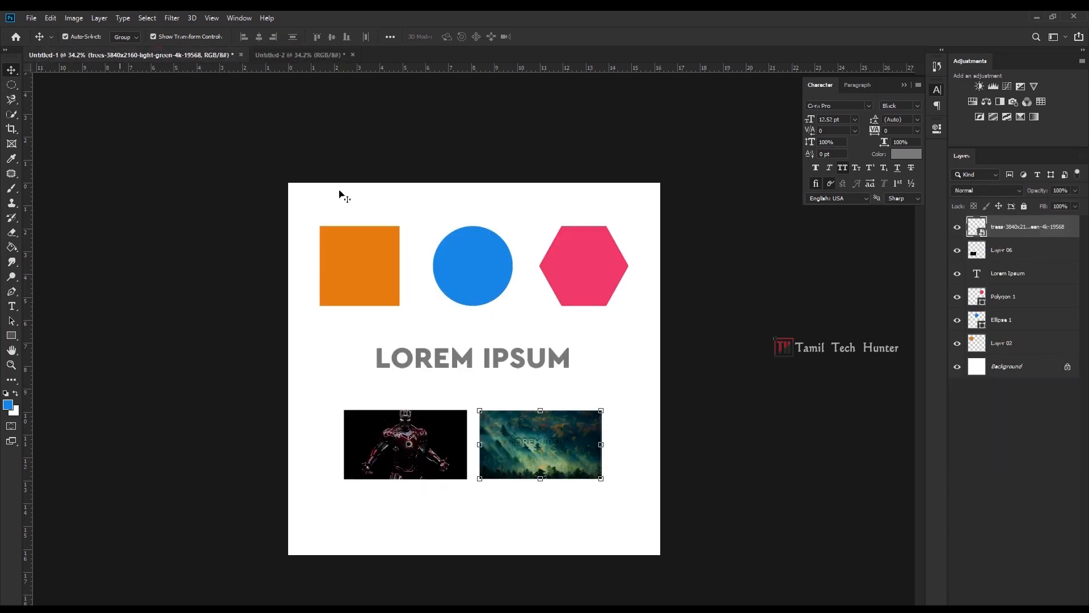
click(555, 502)
scroll(562, 493, up, 6)
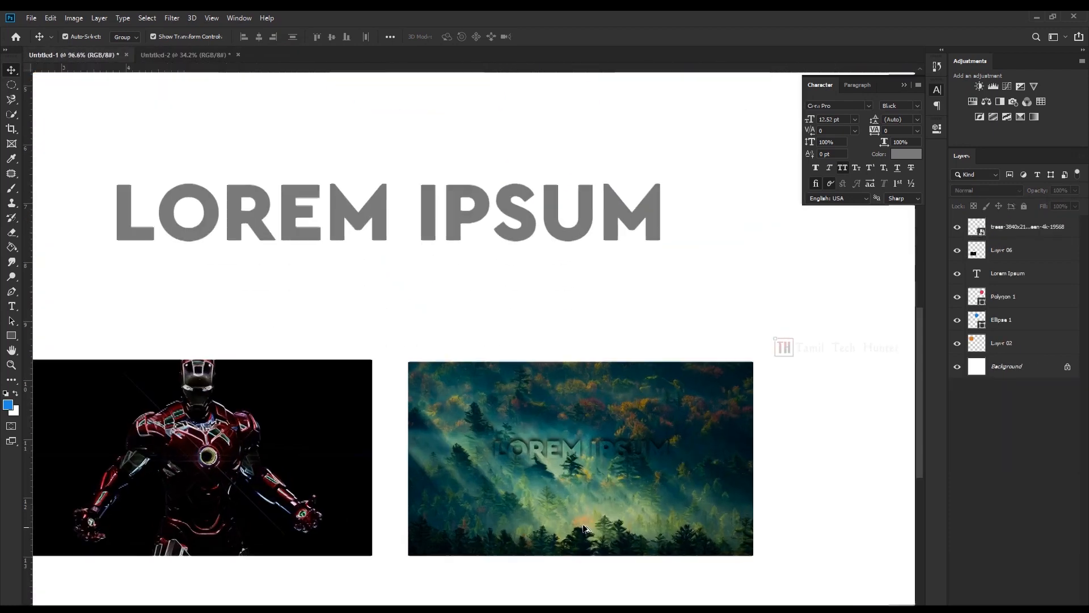
scroll(586, 528, up, 4)
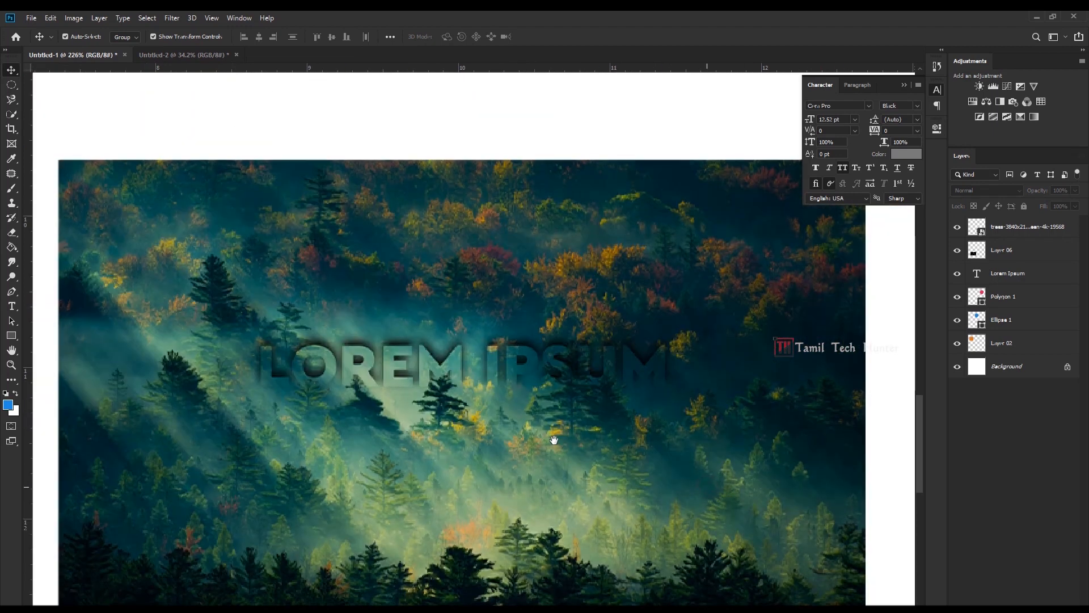
scroll(570, 376, down, 8)
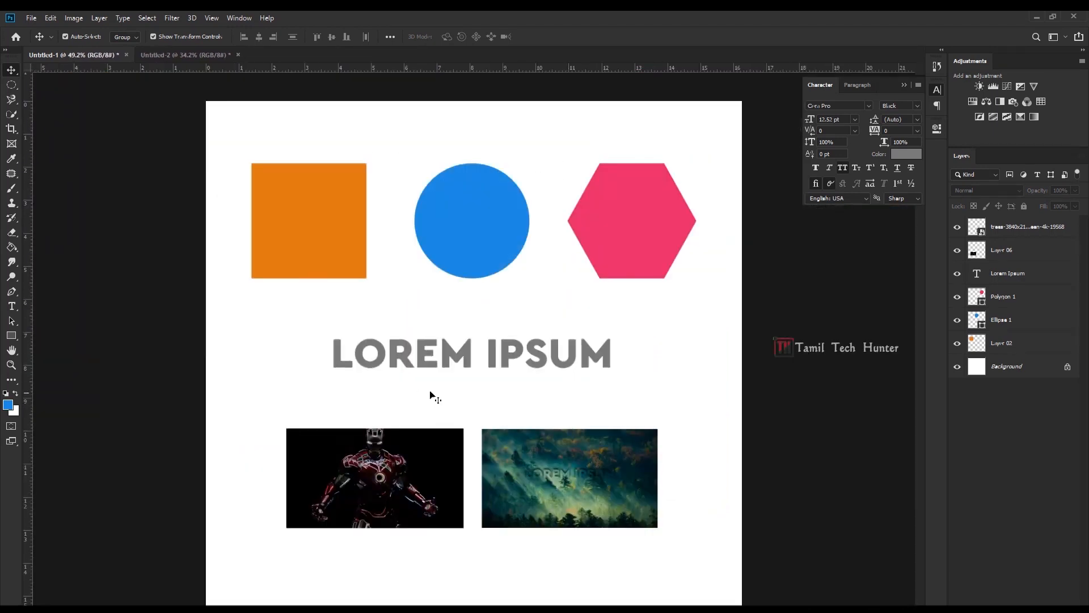
Reopen the forest photo's smart object contents to view them, and return to the Untitled-1 composition.
click(484, 445)
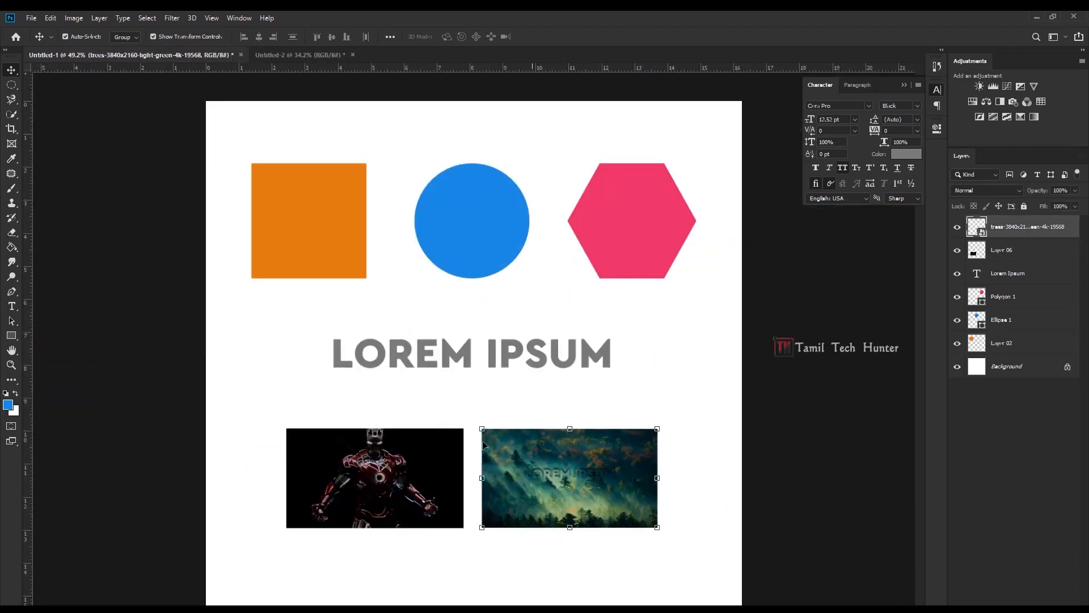
double_click(983, 233)
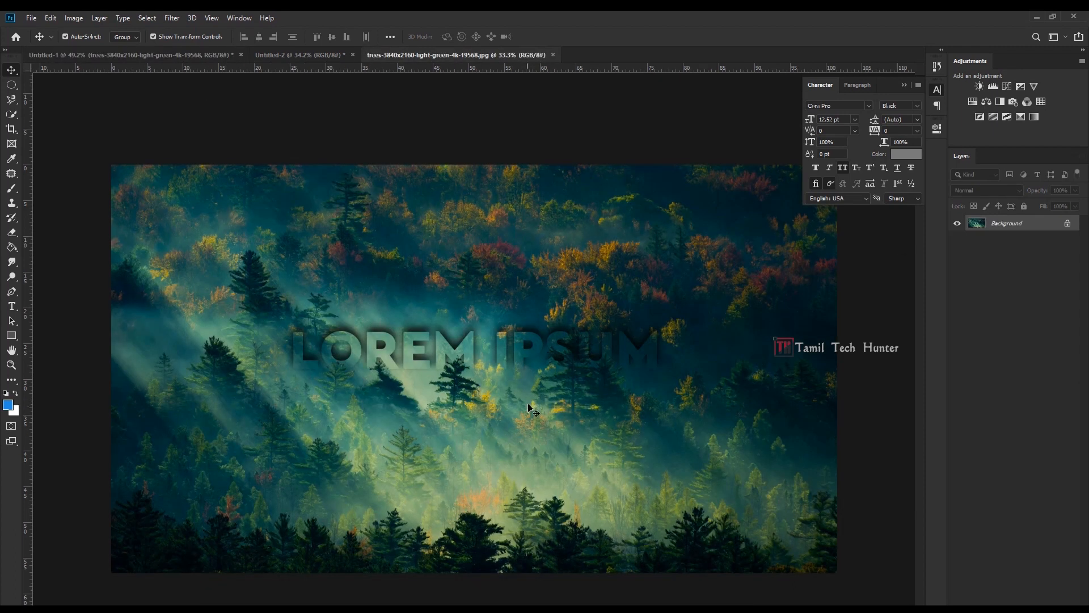
click(553, 55)
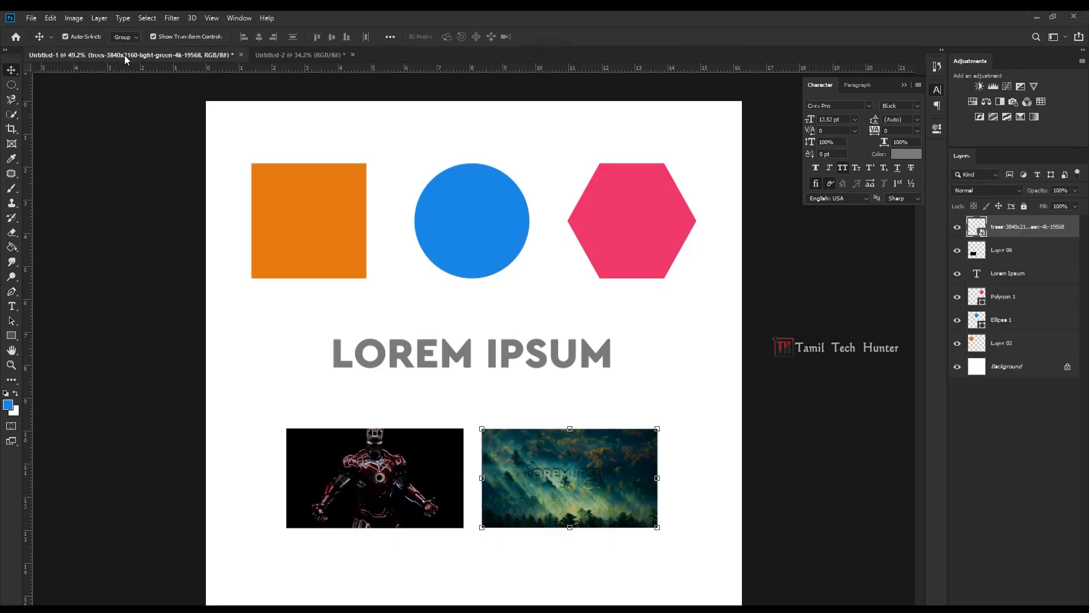
scroll(278, 502, up, 5)
scroll(268, 518, down, 5)
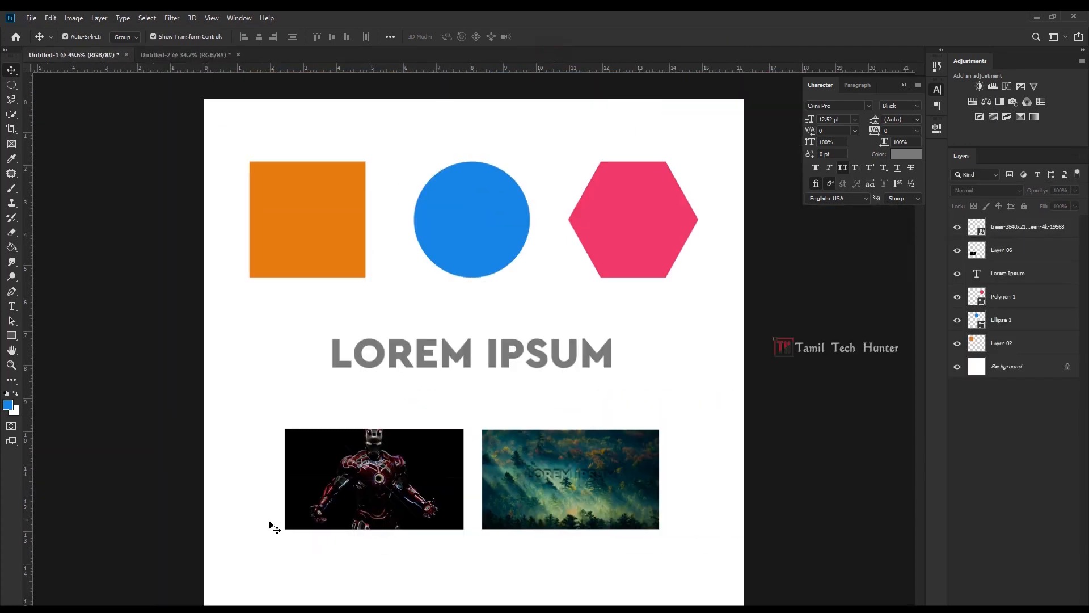
Convert the blue circle's Ellipse 1 layer to a smart object.
click(481, 238)
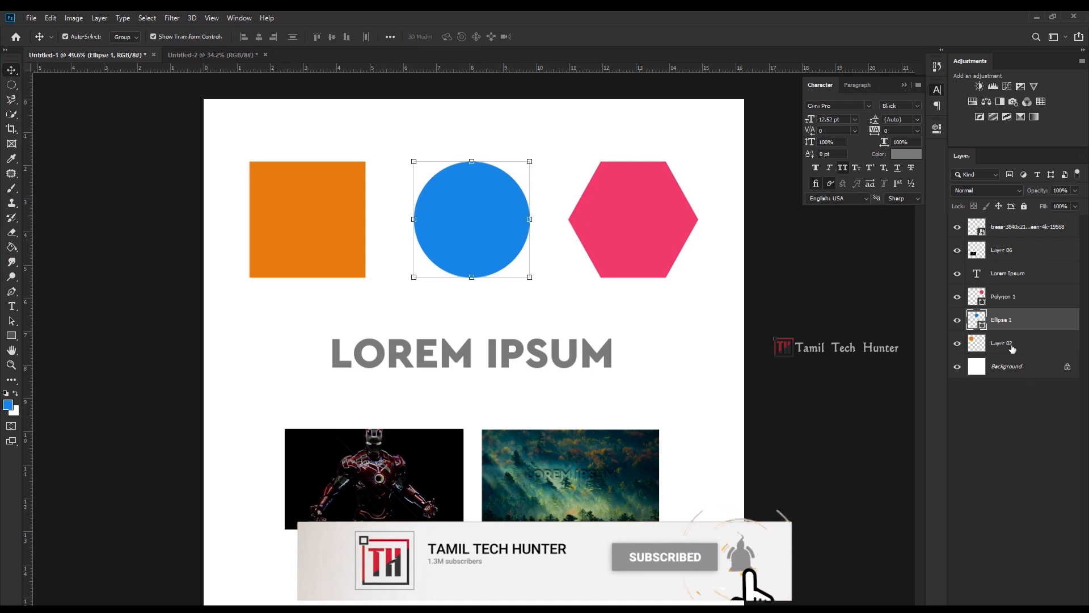
right_click(1034, 318)
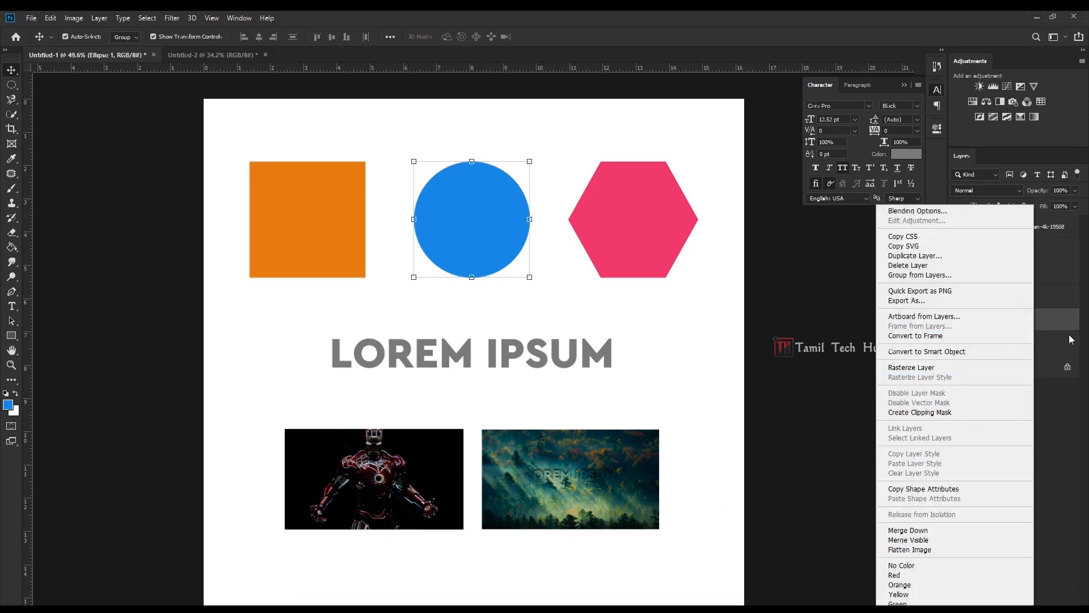
click(1050, 426)
right_click(1062, 319)
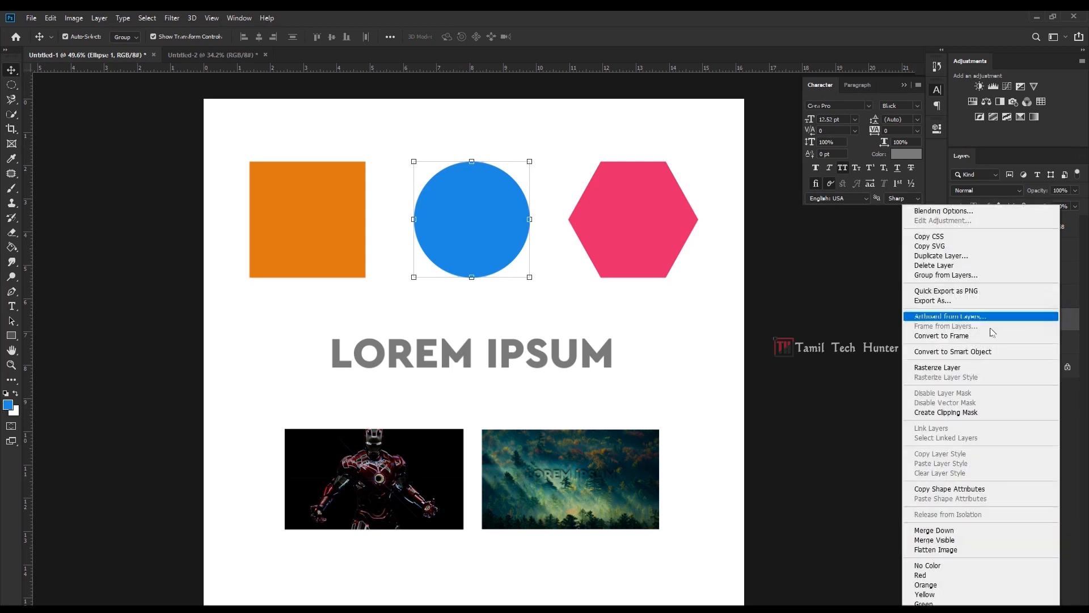
click(969, 351)
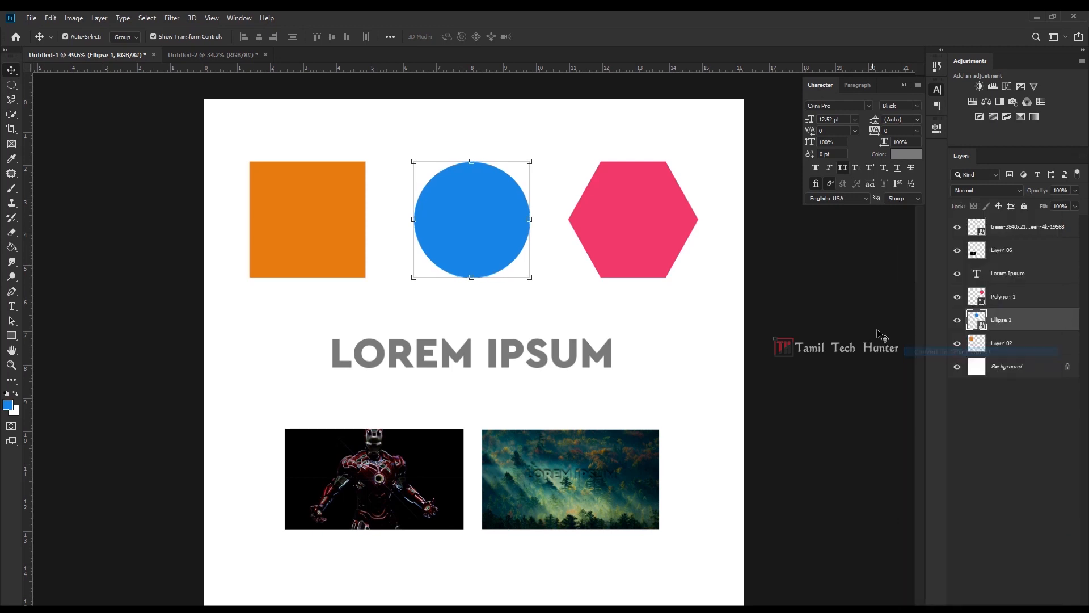
Convert the blue circle's Ellipse 1 shape layer to a smart object and open its contents for editing.
right_click(1014, 321)
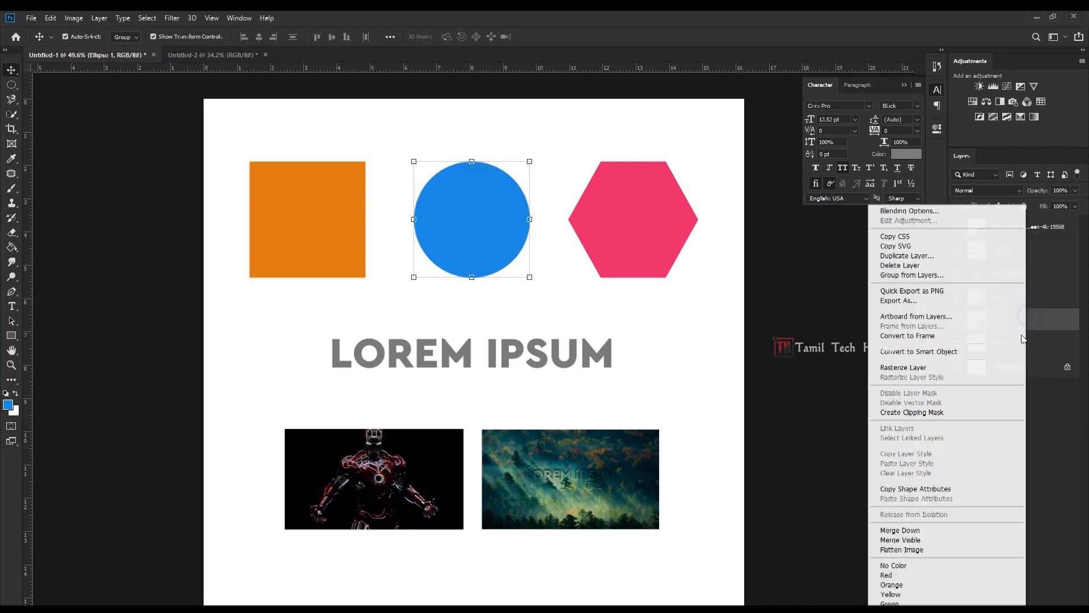
click(960, 351)
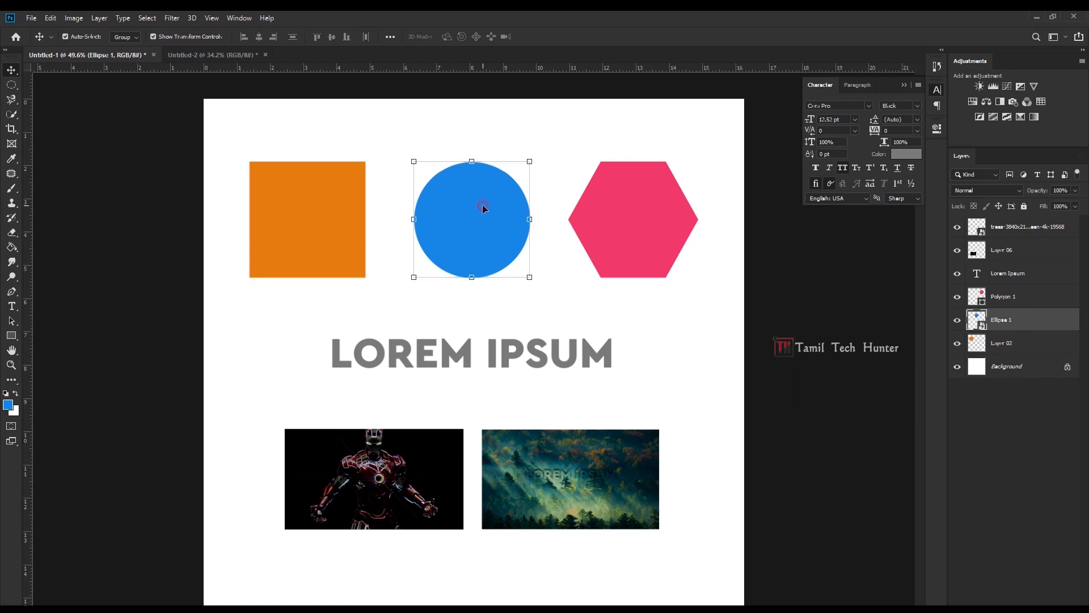
click(983, 298)
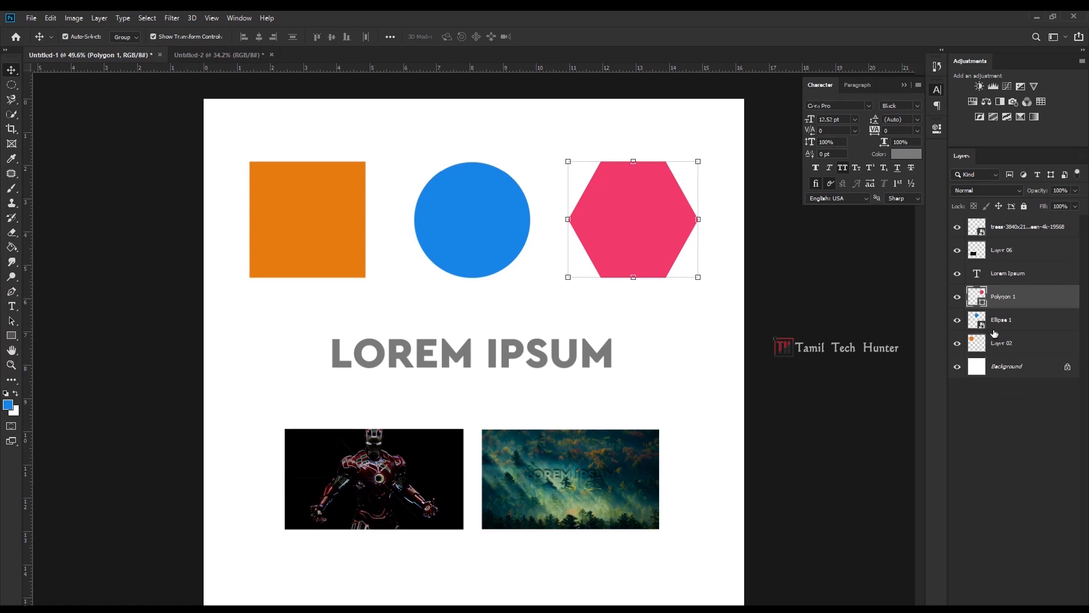
click(983, 326)
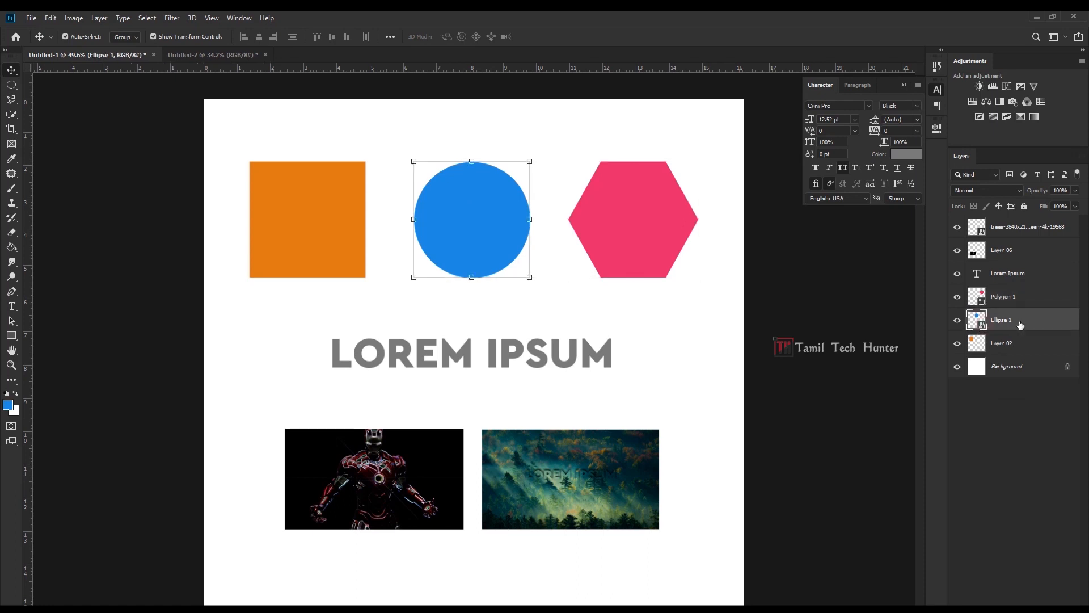
double_click(983, 326)
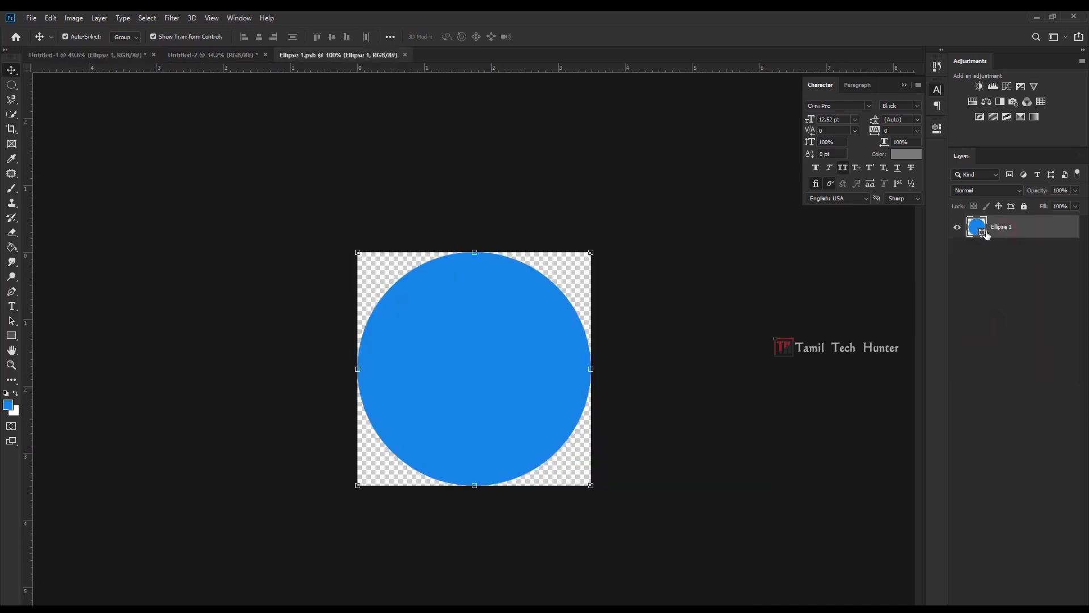
click(648, 308)
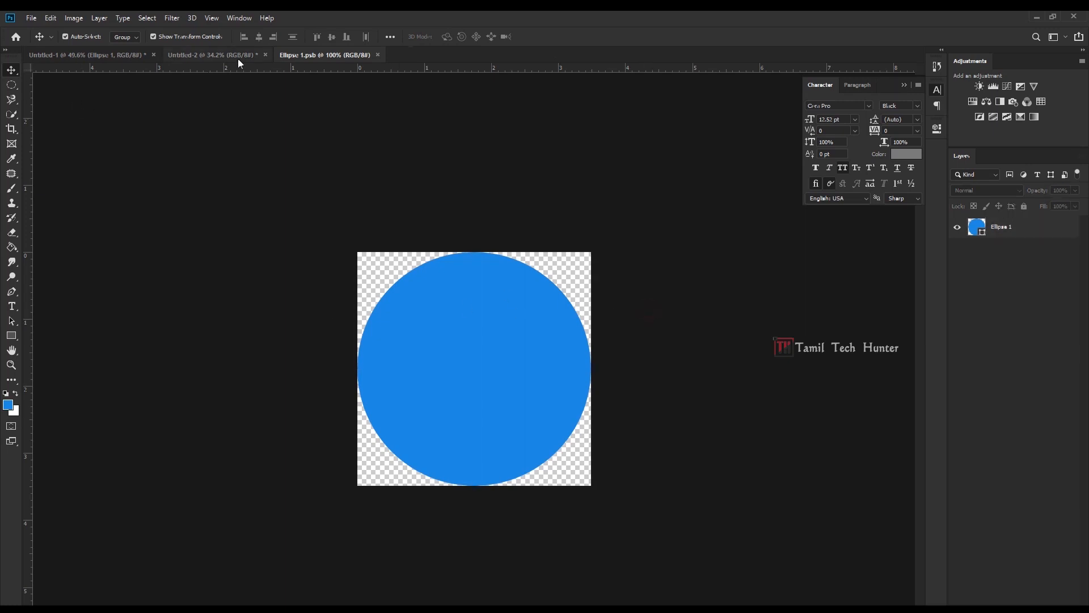
click(404, 331)
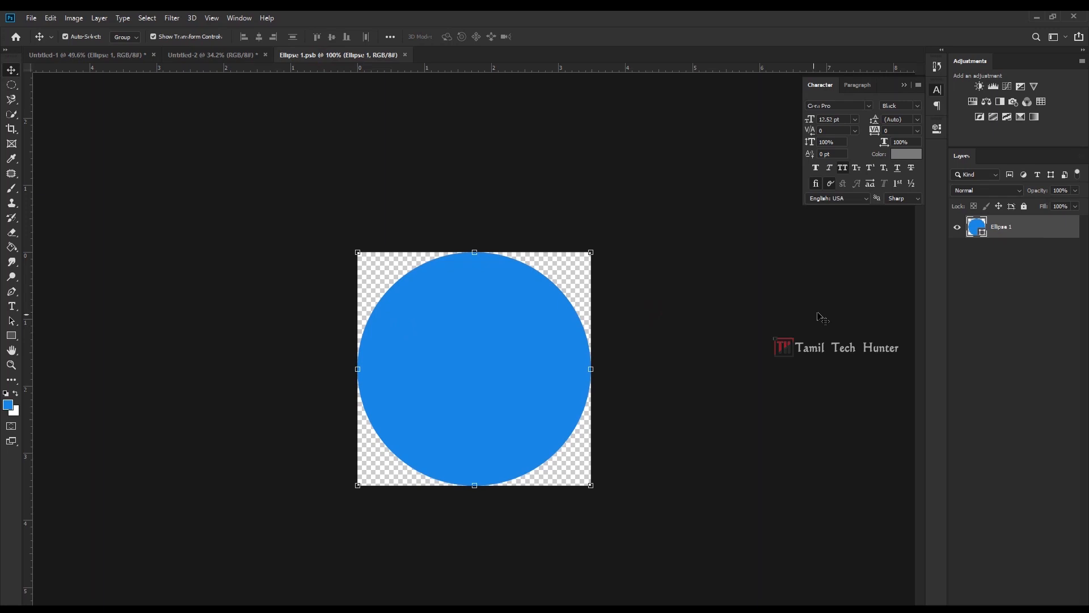
Change the circle's fill from blue to the bright orange swatch in the Ellipse 1 smart object contents.
double_click(984, 234)
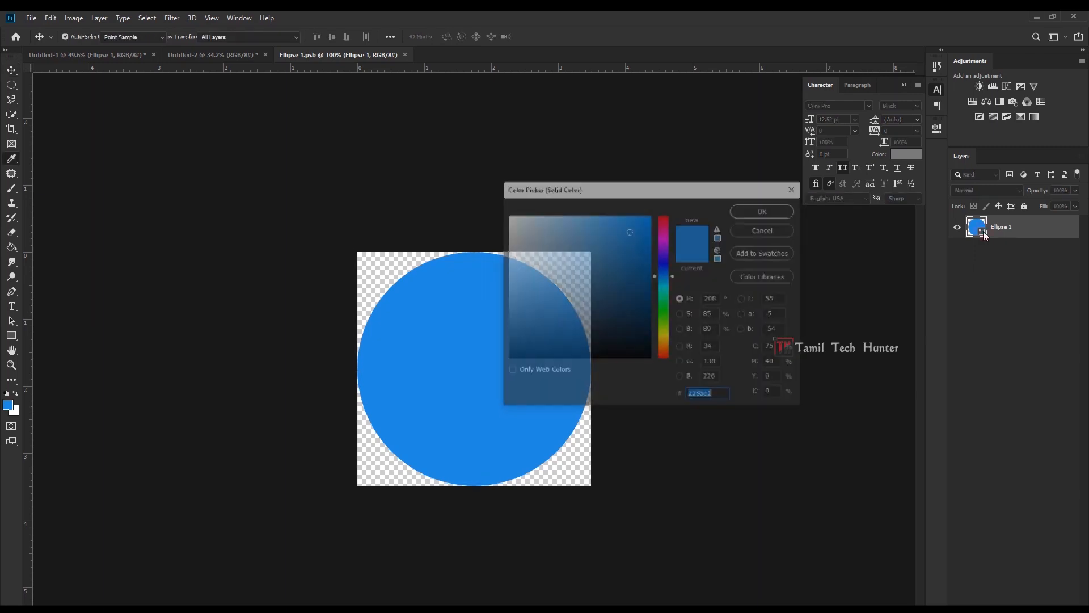
click(764, 234)
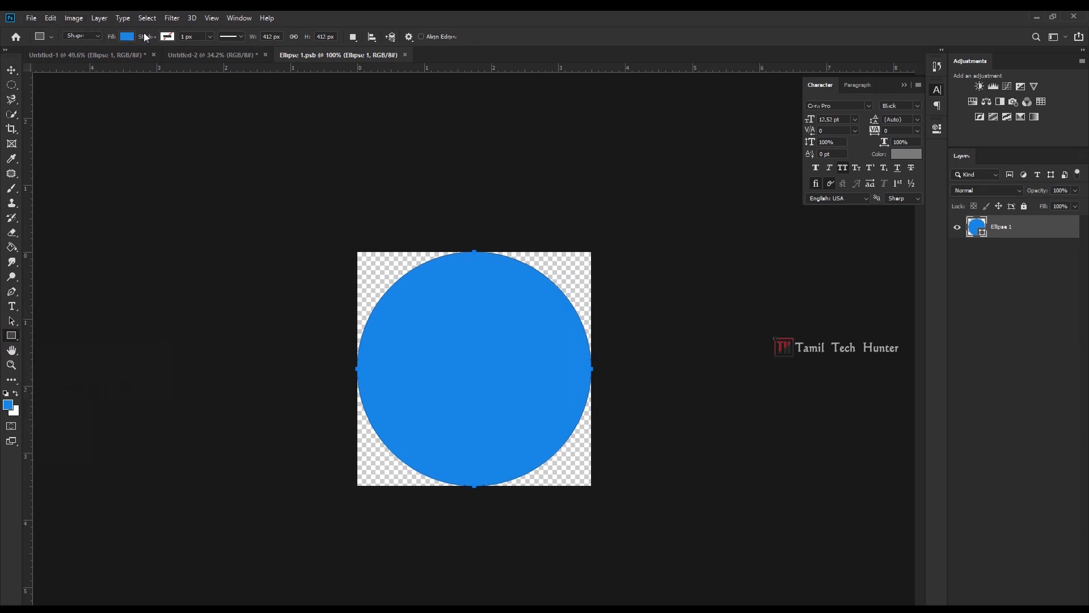
click(122, 36)
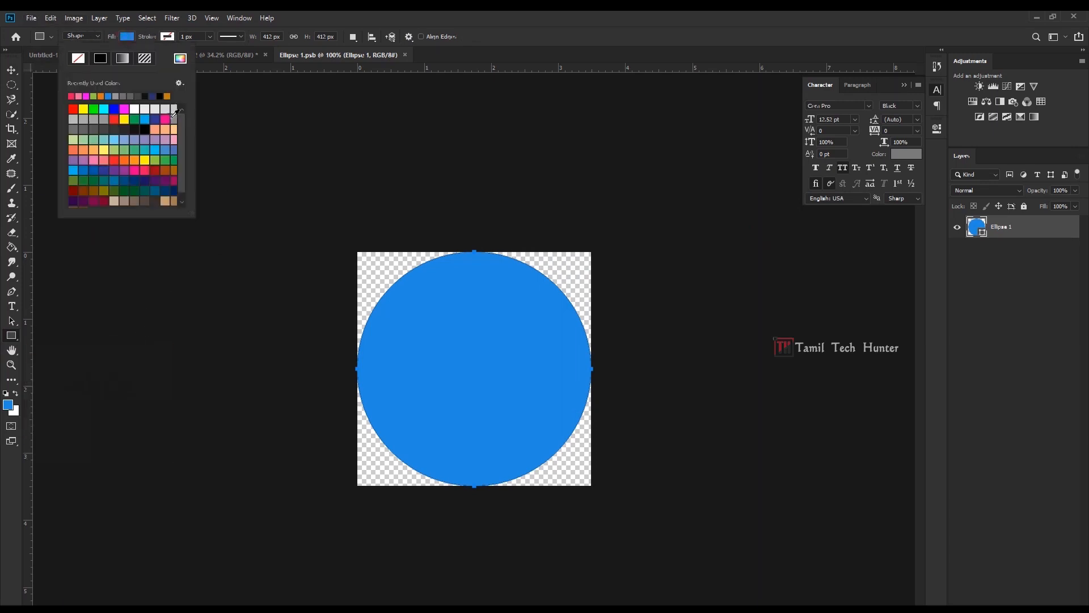
click(167, 96)
click(74, 109)
click(103, 130)
click(155, 169)
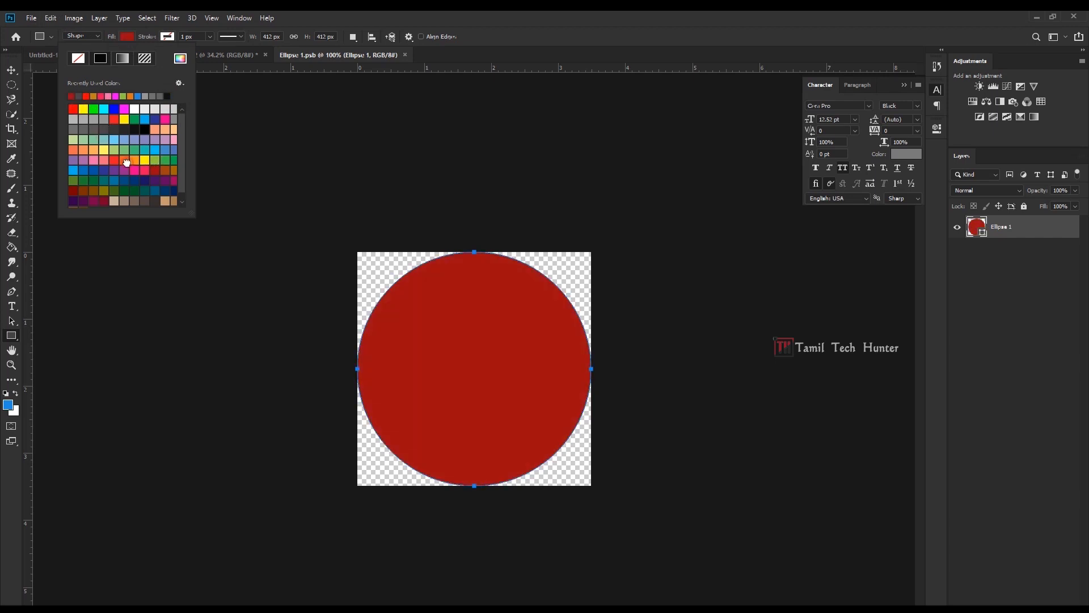
click(125, 163)
click(414, 23)
click(12, 71)
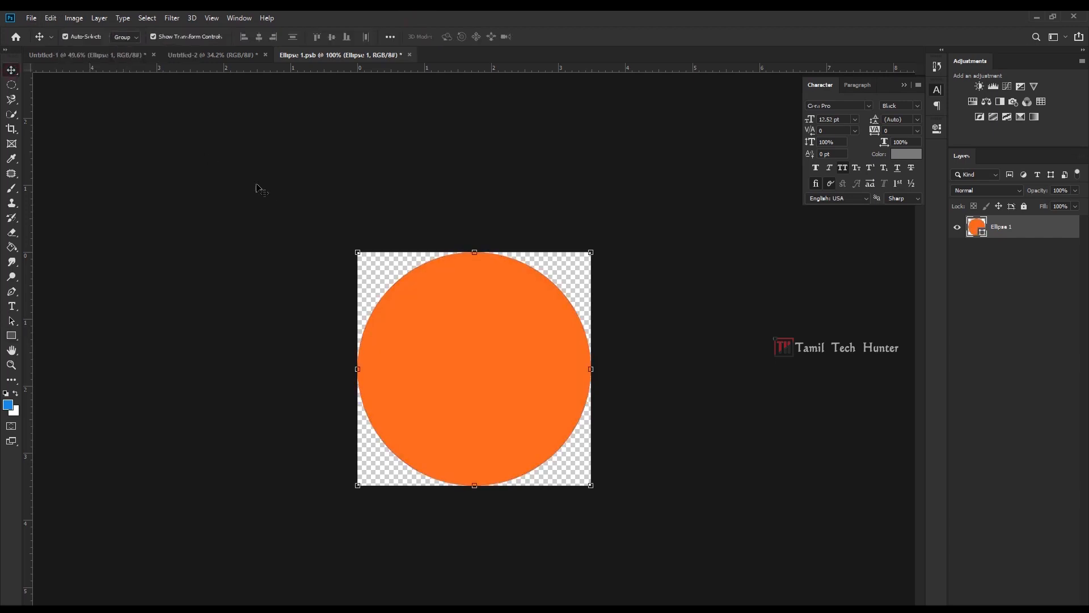
click(412, 162)
Save the recoloured Ellipse 1 smart object contents and close that document to return to the Untitled-1 composition.
key(ctrl)
key(ctrl)
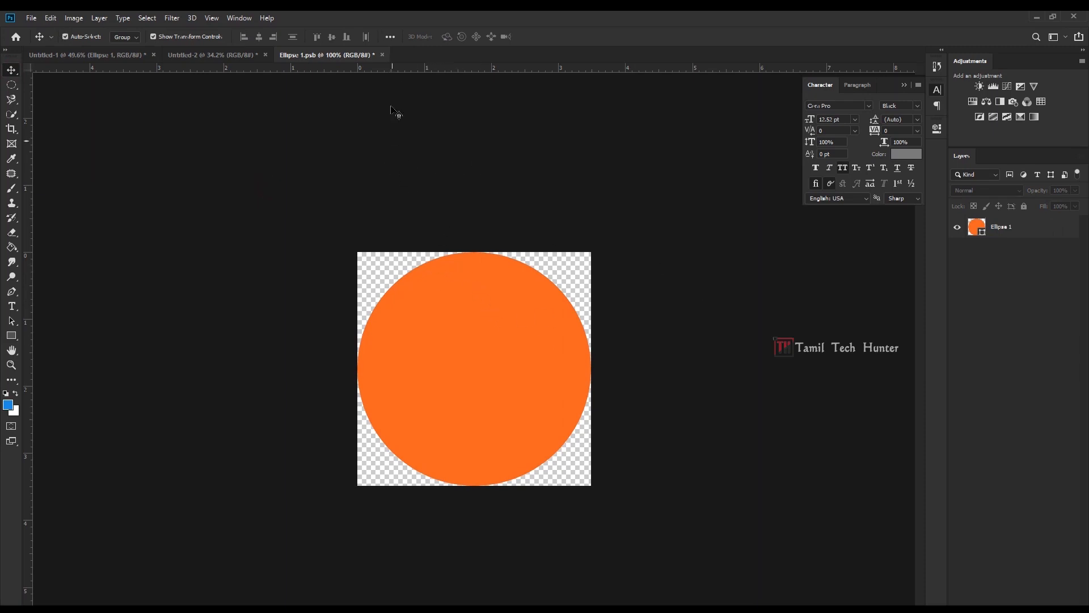
click(382, 55)
click(589, 258)
click(31, 17)
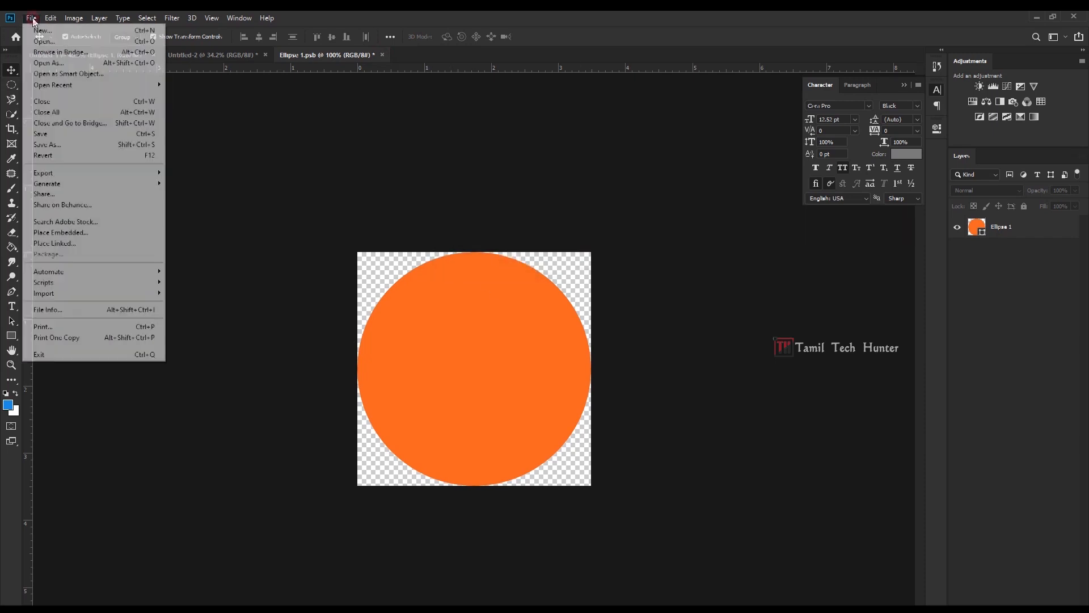
click(46, 134)
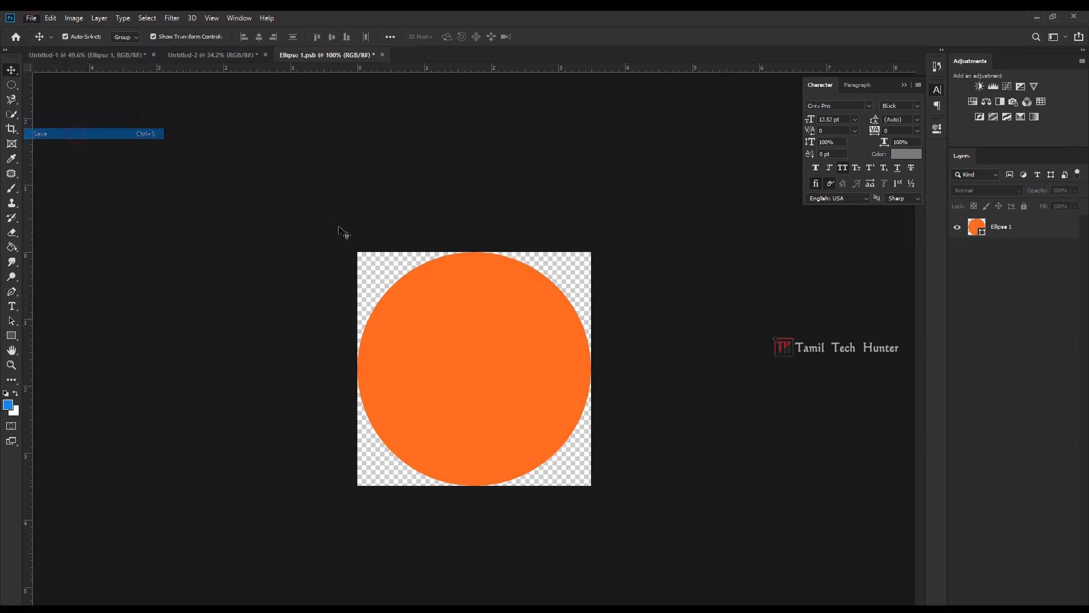
click(378, 55)
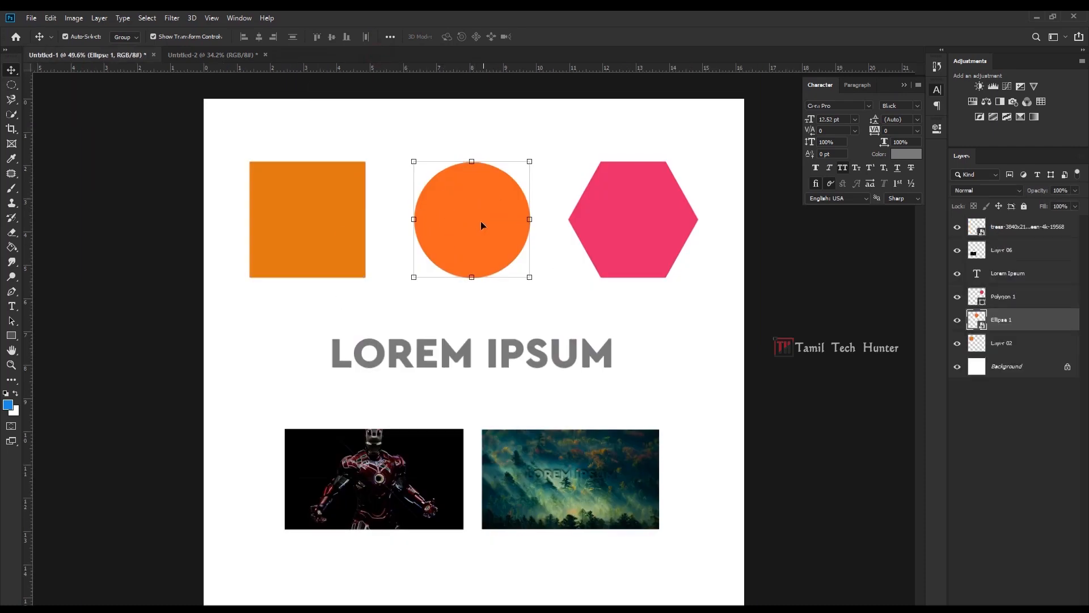
click(1017, 470)
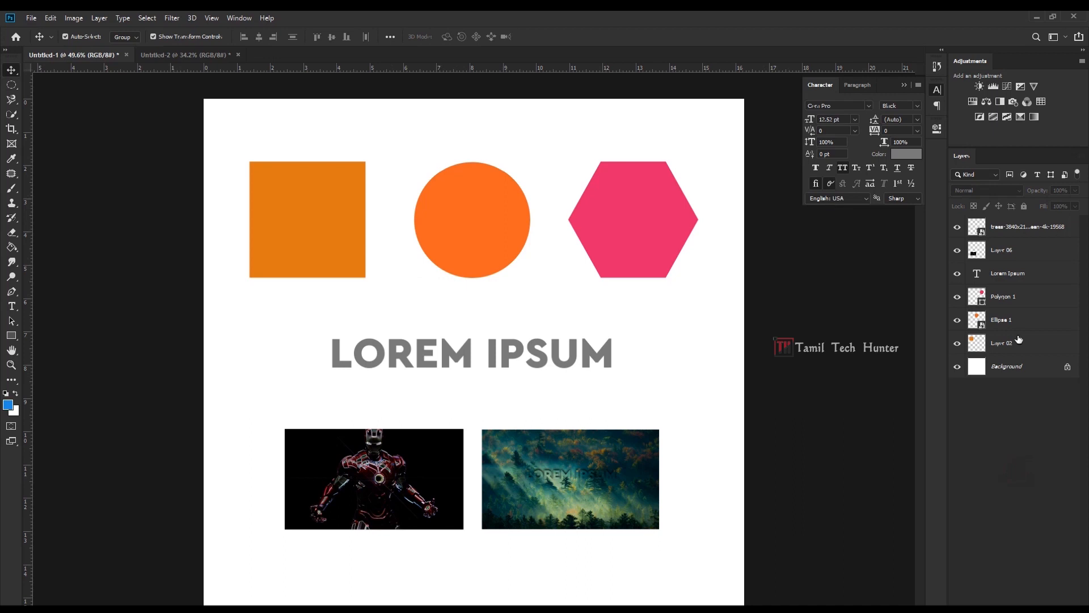
Convert the Lorem Ipsum text layer to a smart object and open its contents for editing.
click(505, 359)
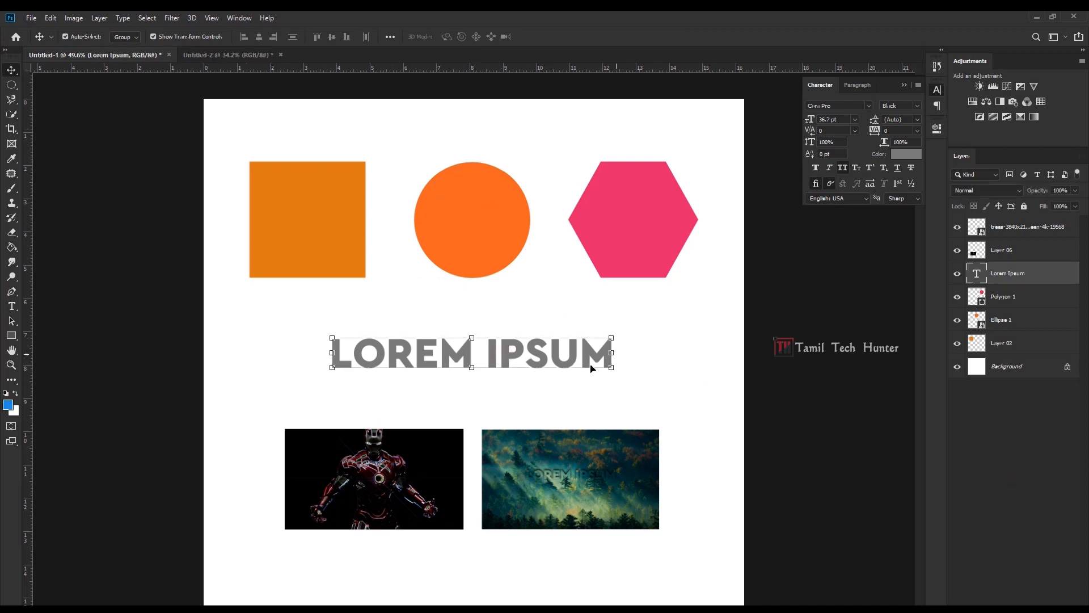
right_click(1061, 272)
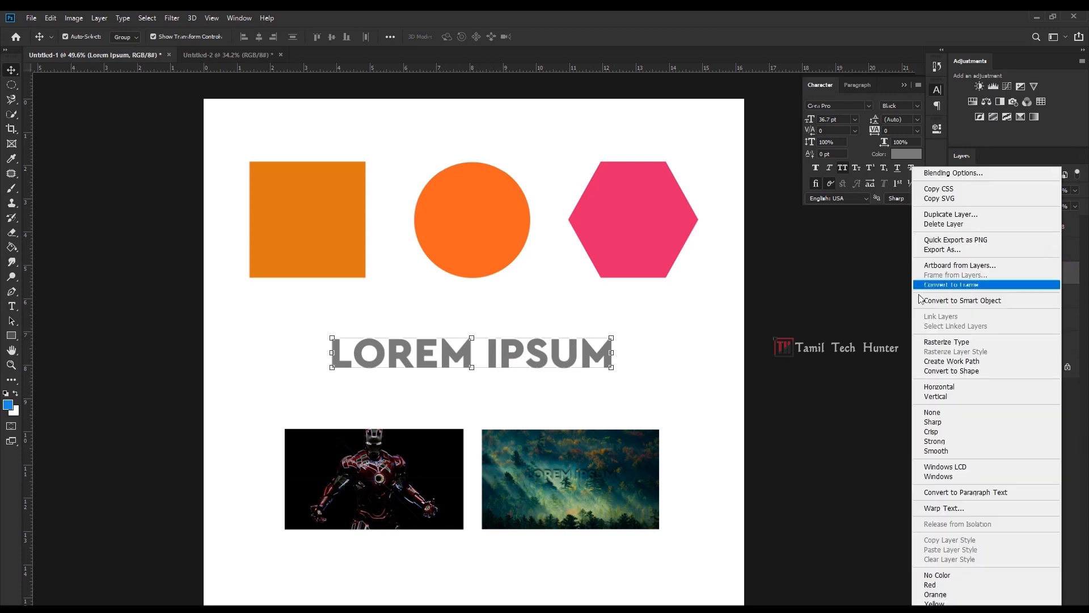
click(975, 301)
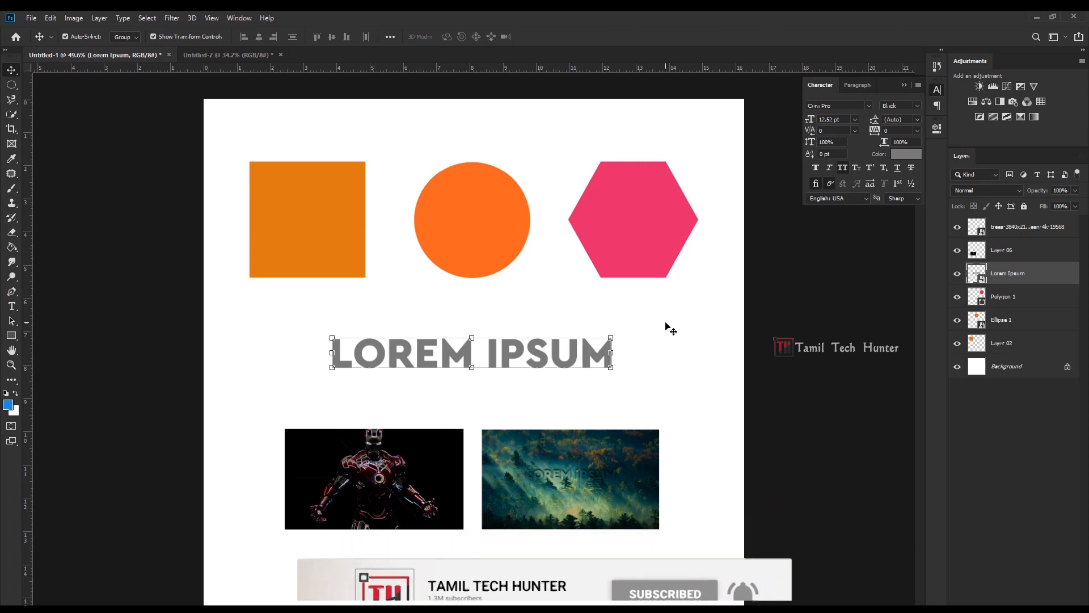
click(1026, 428)
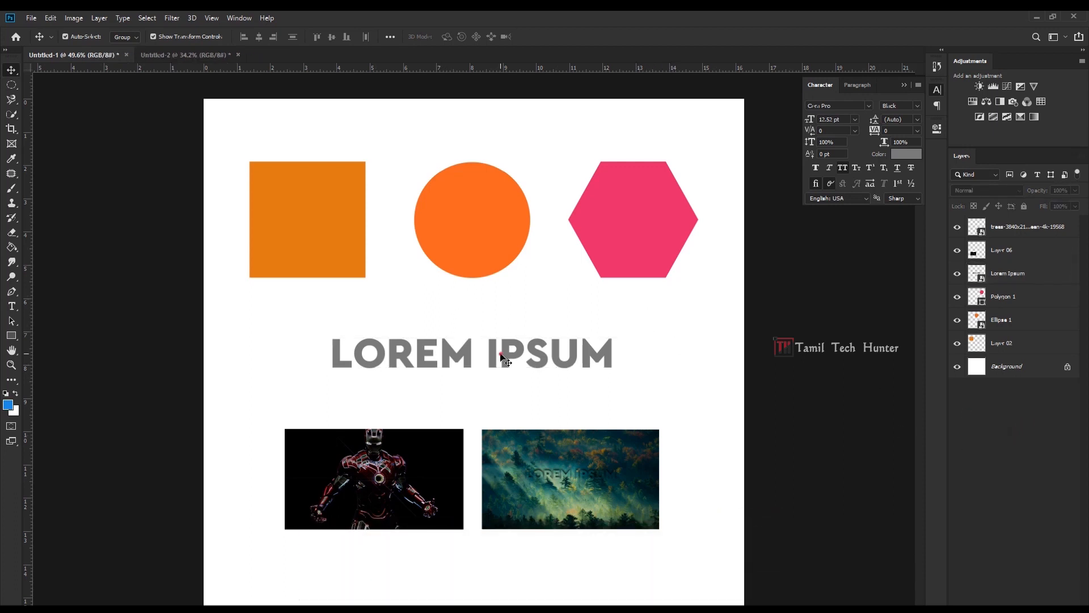
click(411, 352)
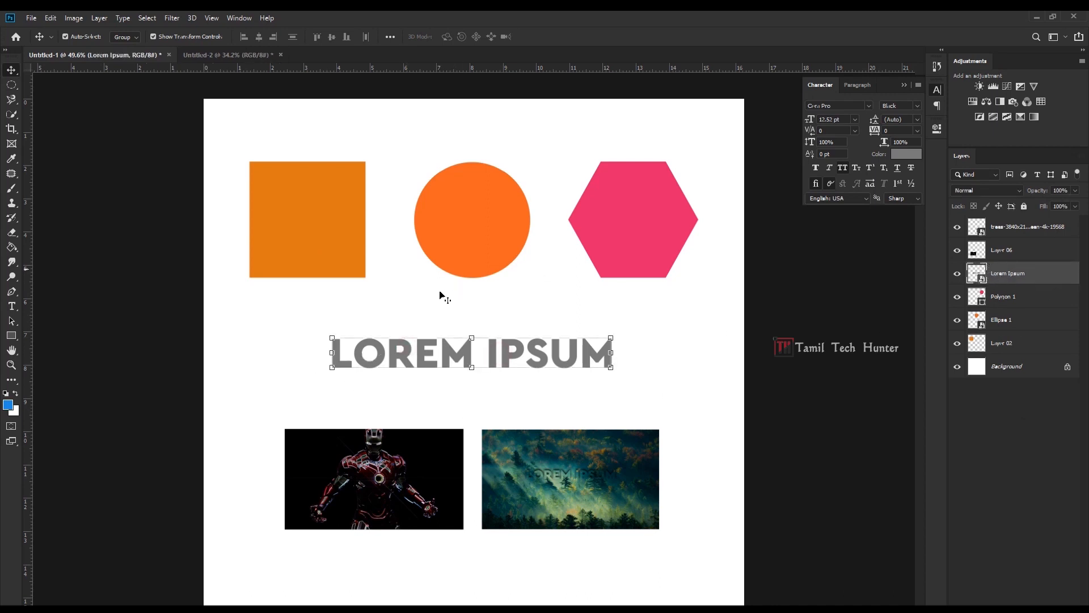
double_click(984, 278)
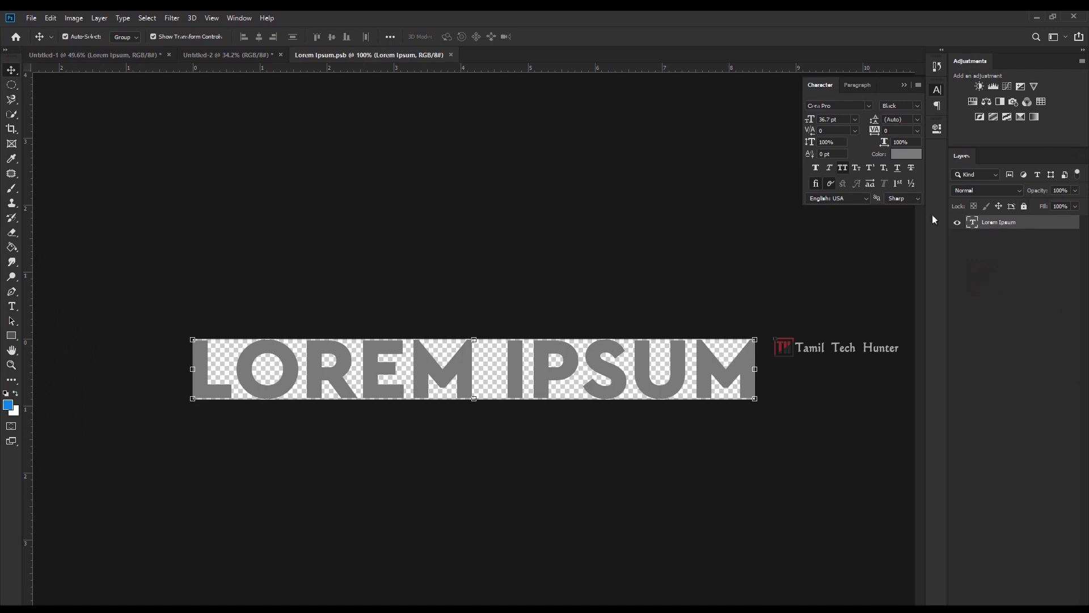
Replace the LOREM IPSUM text with "MY TEXT 001" and centre it horizontally on the canvas.
double_click(974, 224)
click(423, 292)
double_click(973, 225)
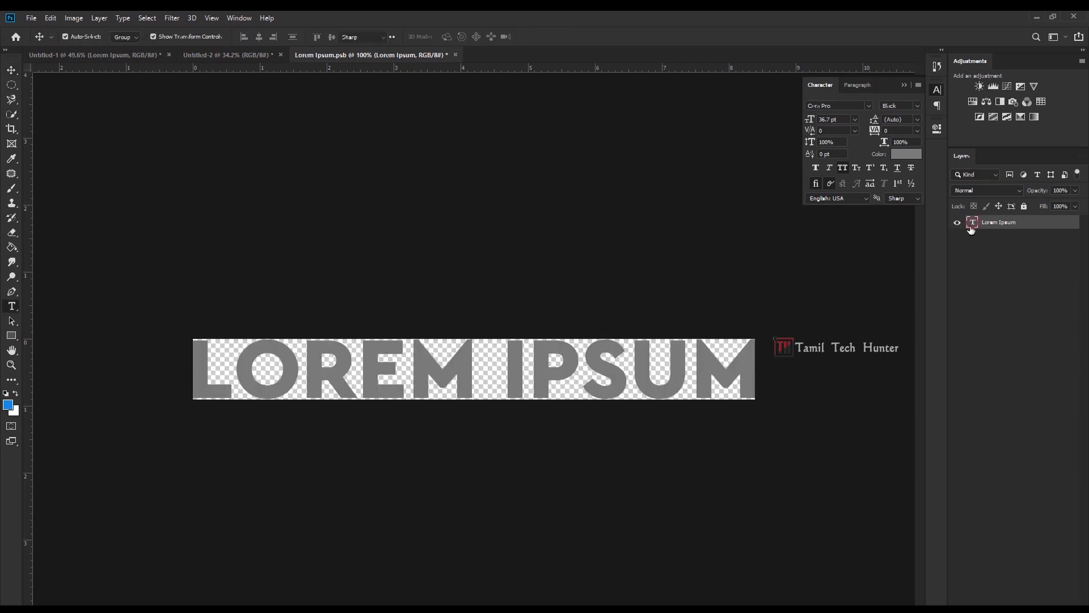
text(MY)
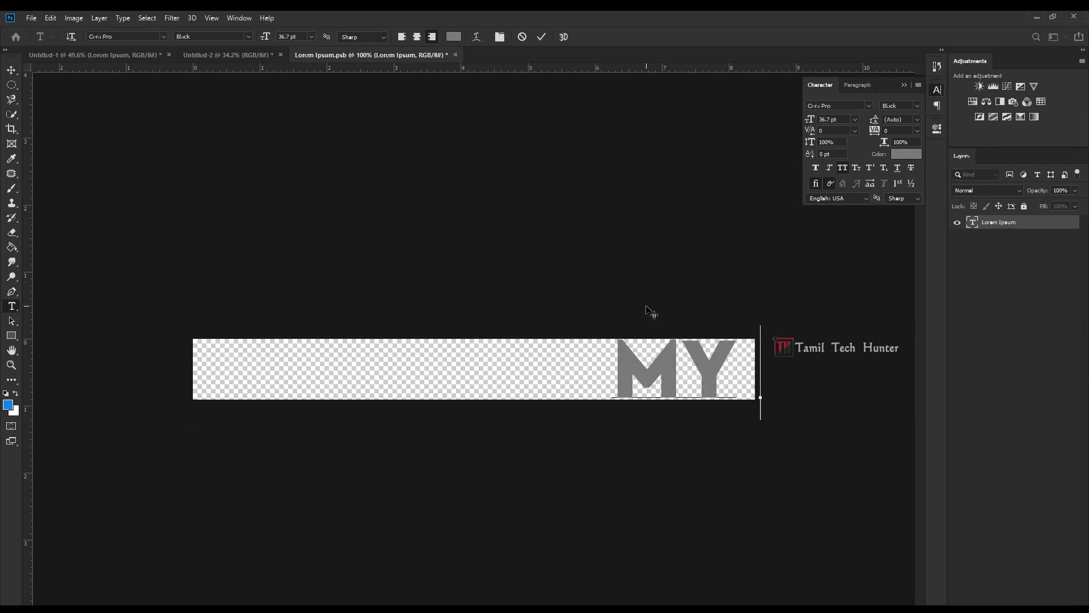
text( TEXT)
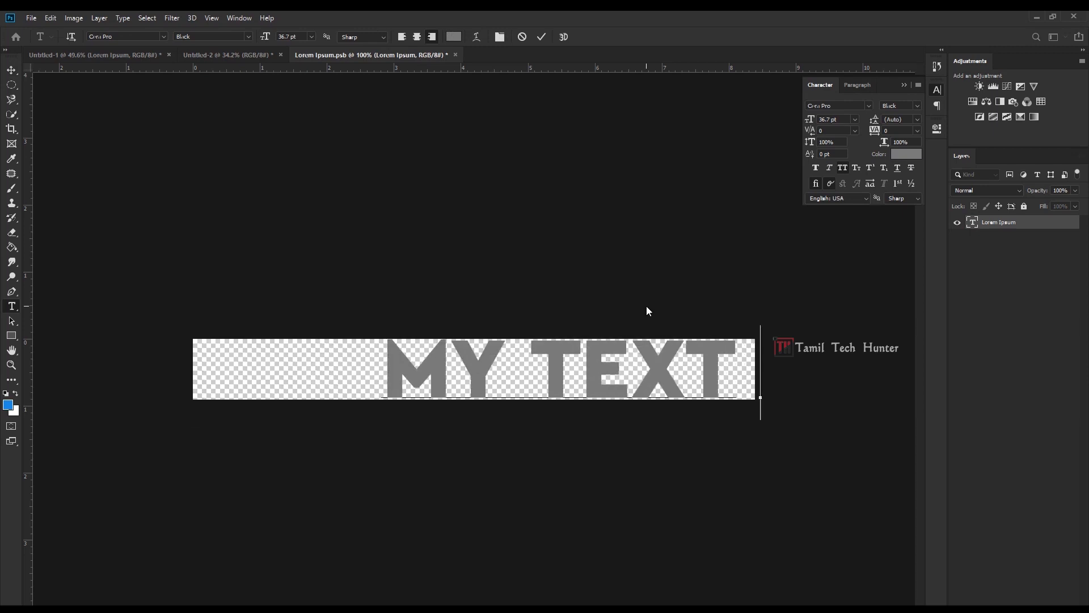
text( 001)
key(ctrl+Return)
key(v)
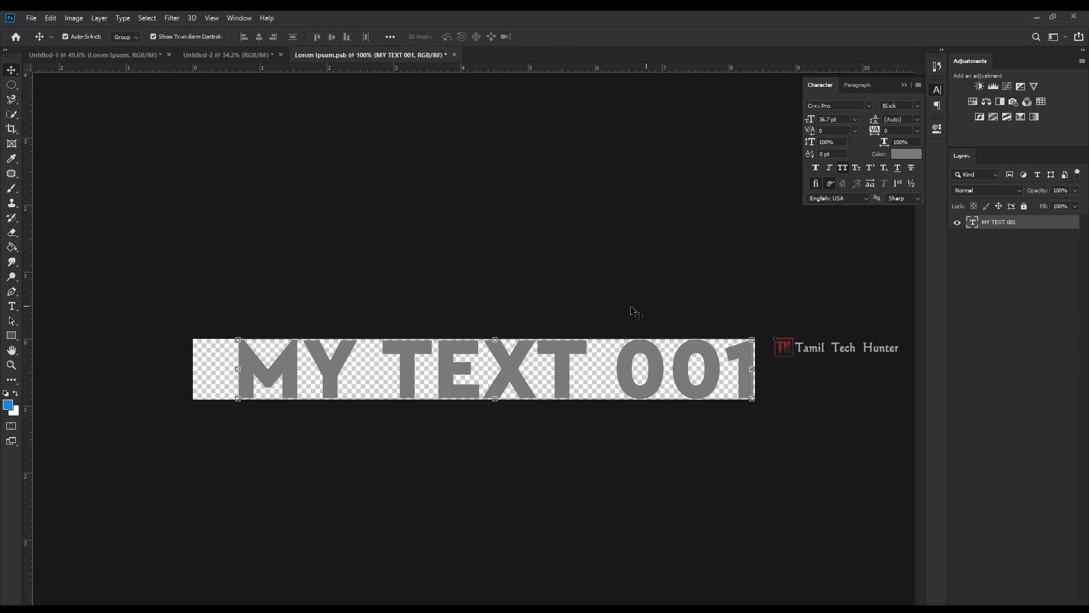
drag(561, 345, 545, 345)
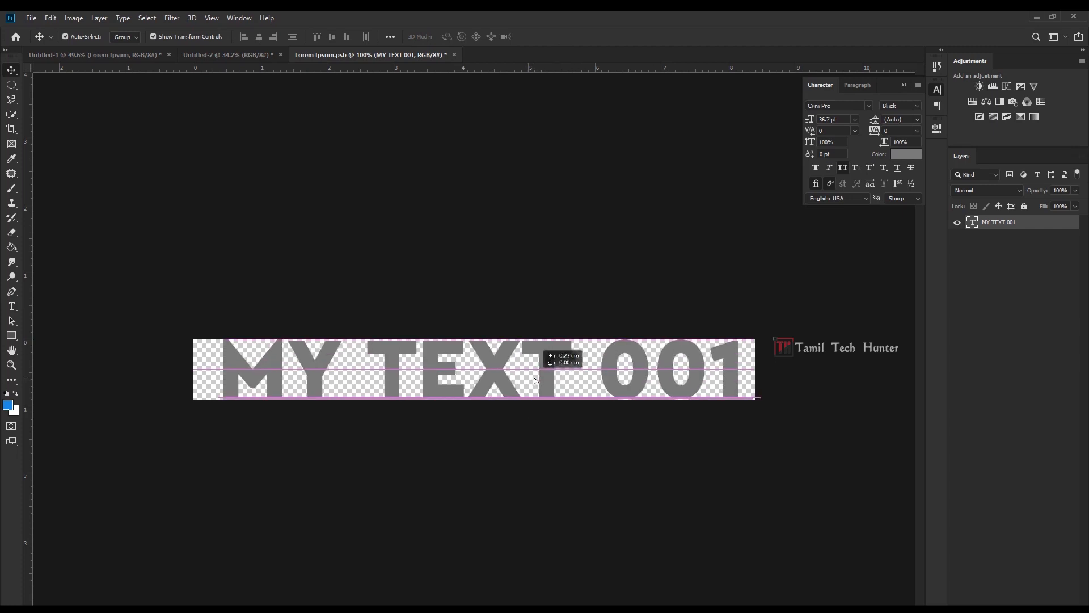
click(578, 476)
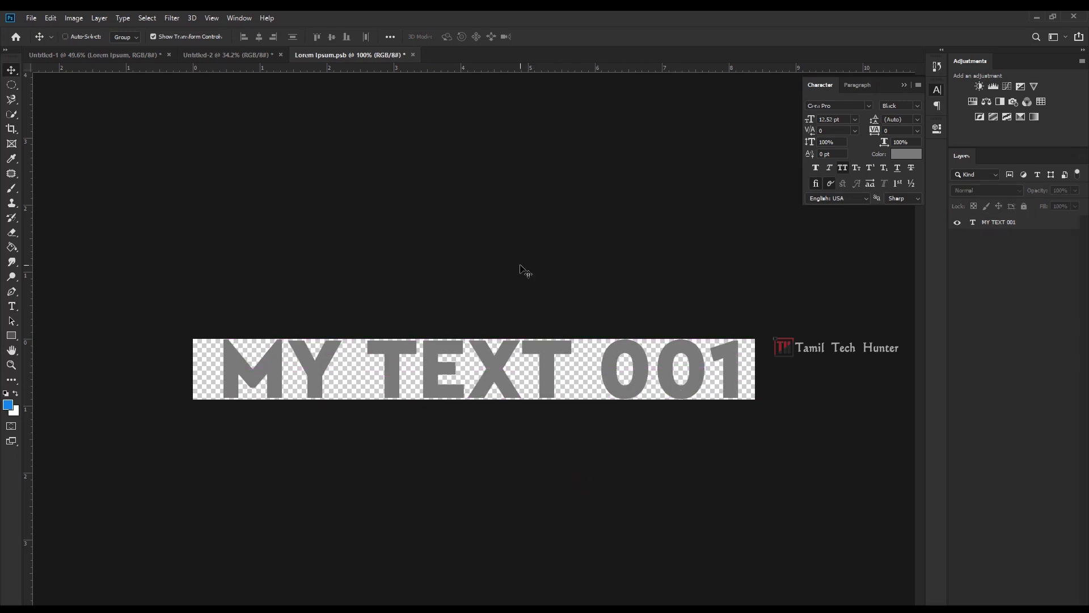
Save the edited text contents and close the Lorem Ipsum document to return to the Untitled-1 composition.
key(ctrl+s)
click(408, 55)
click(817, 400)
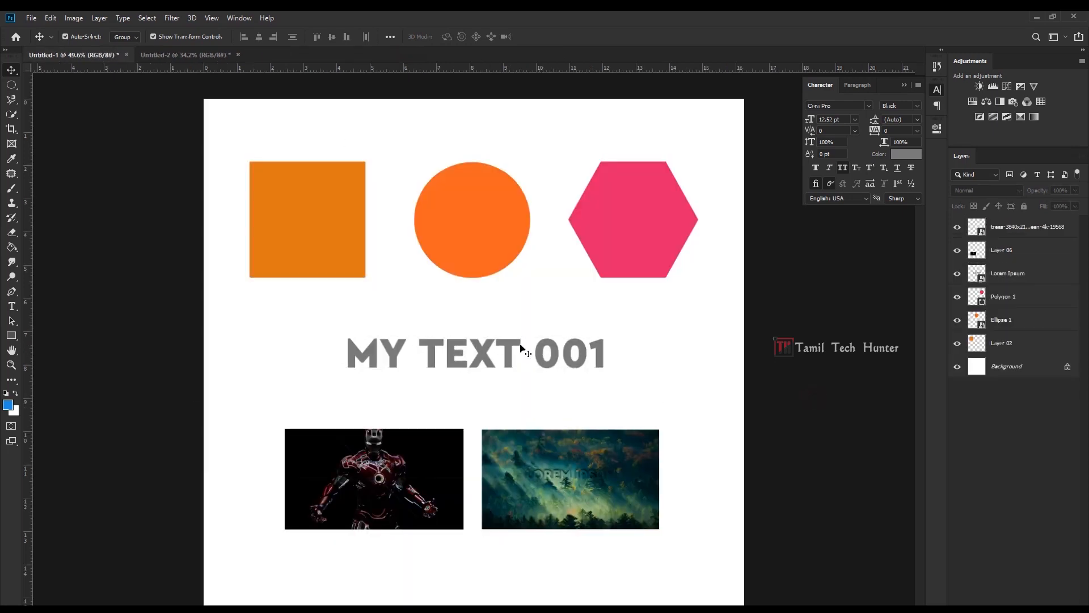
Select the Iron Man image's Layer 06, and switch to the Wallpapers folder in File Explorer with no file selected.
scroll(492, 503, down, 1)
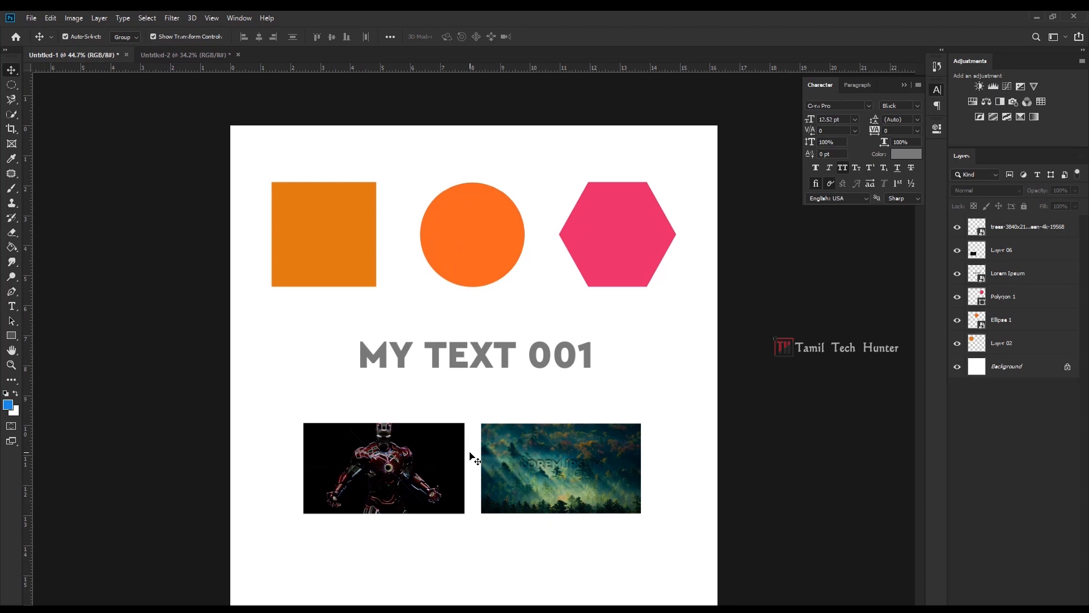
click(370, 468)
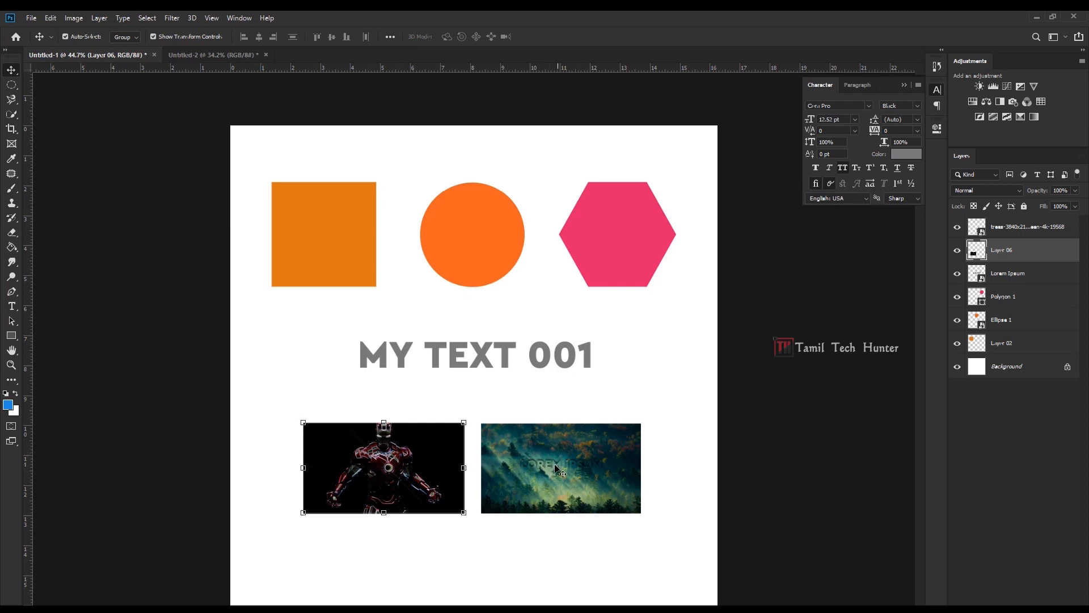
click(1036, 18)
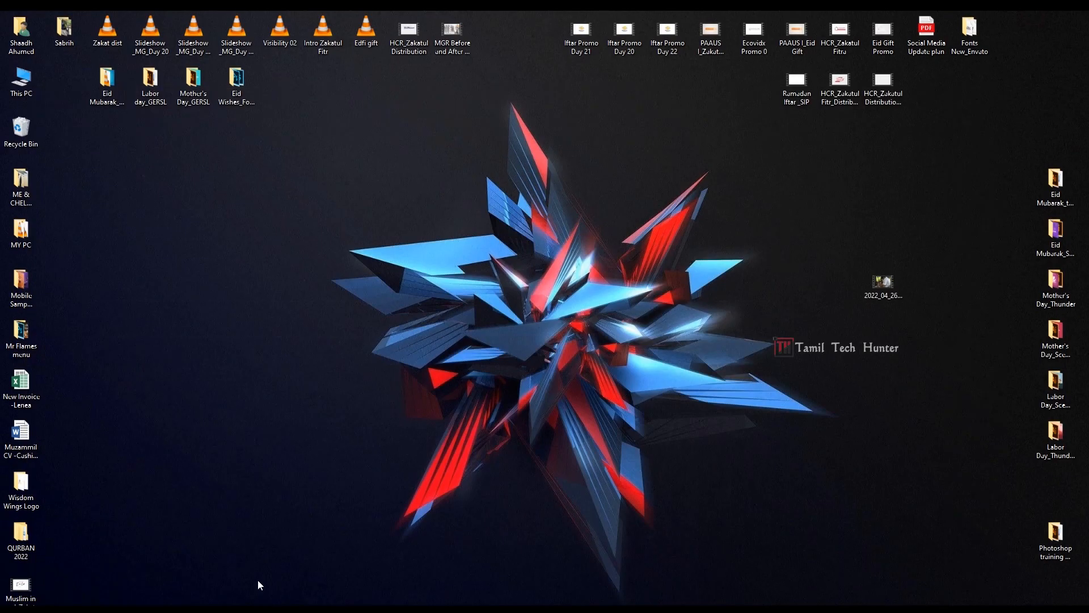
click(56, 593)
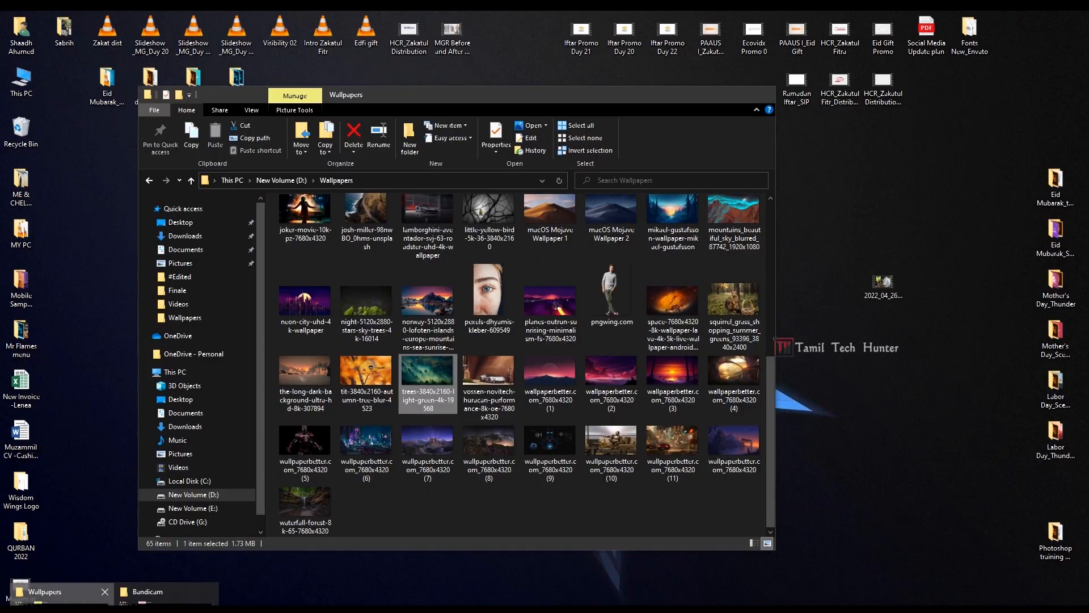
click(659, 509)
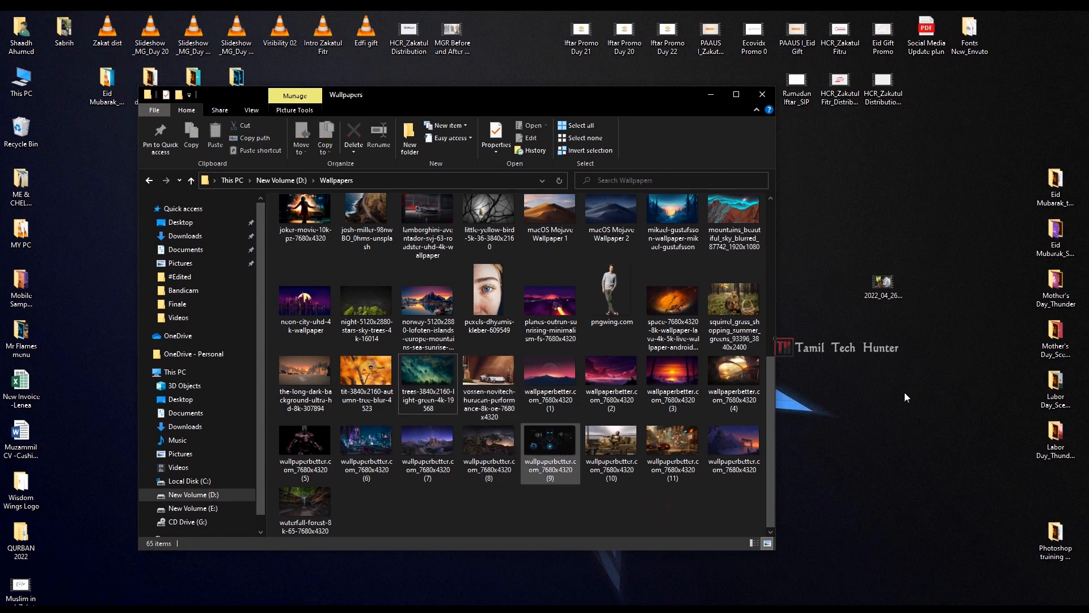
Open the wallpaperbetter.com_7680x4320 temple-sunset image from the Wallpapers folder as its own Photoshop document and collapse the Character settings.
click(720, 449)
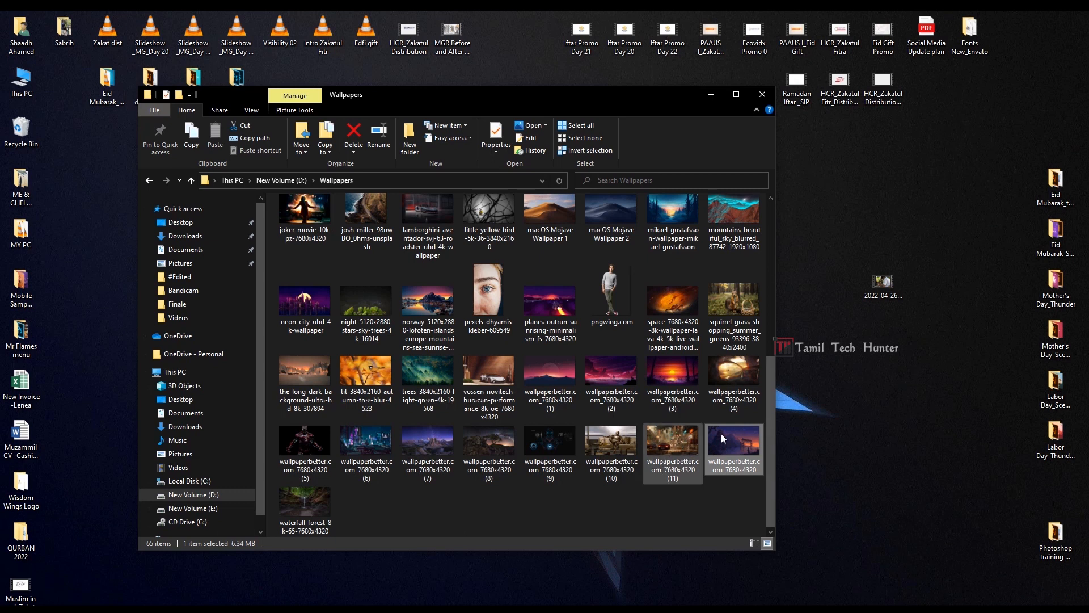
drag(726, 438, 478, 17)
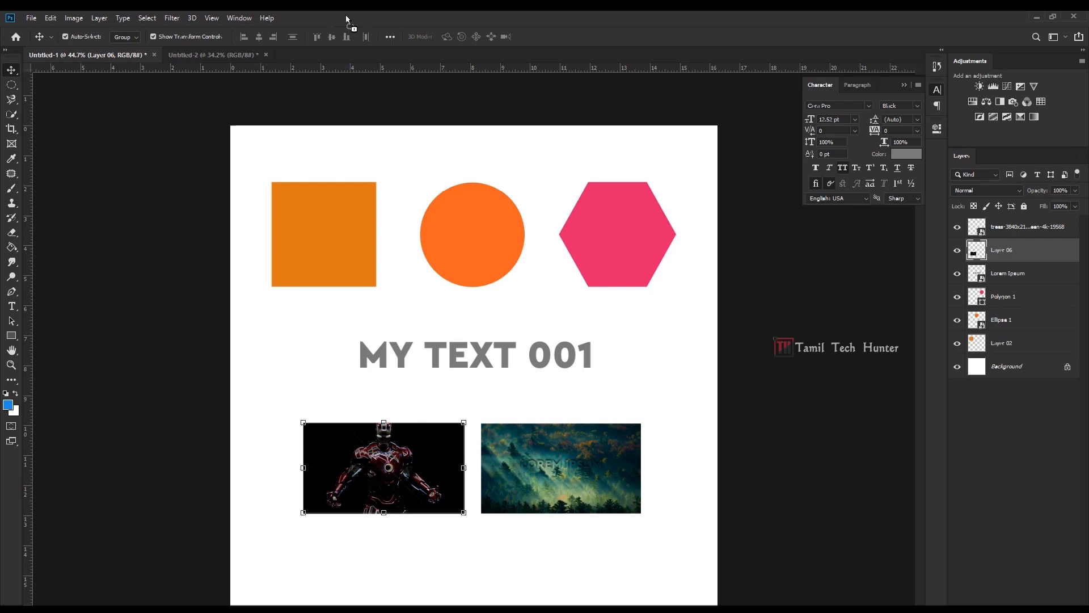
drag(363, 21, 363, 22)
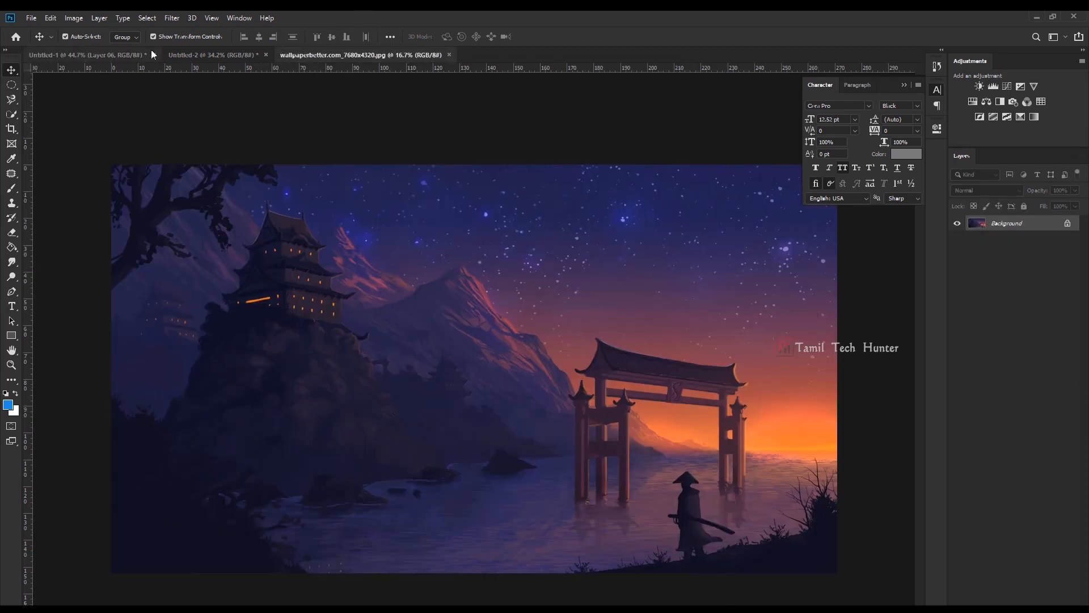
scroll(459, 352, down, 2)
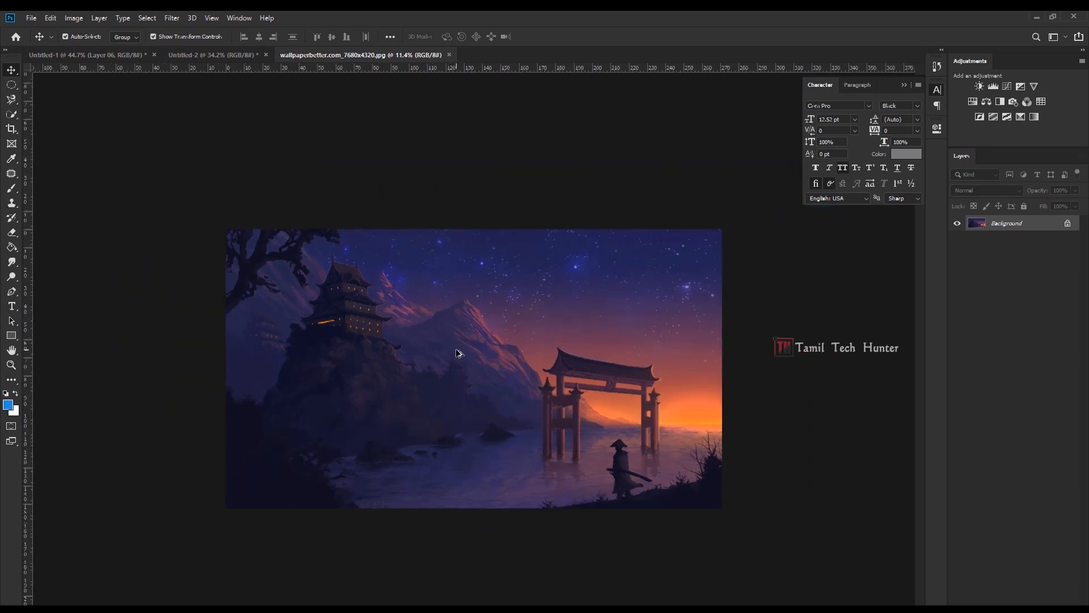
scroll(459, 352, up, 2)
click(905, 85)
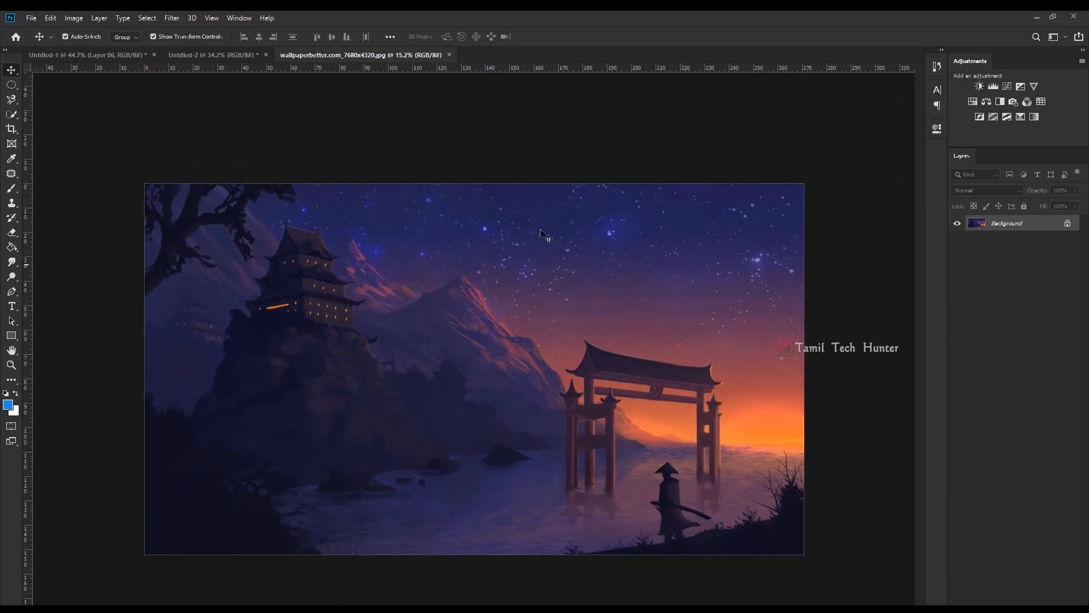
Examine the temple wallpaper's detail and sharpness at close and distant zoom levels.
scroll(559, 345, up, 8)
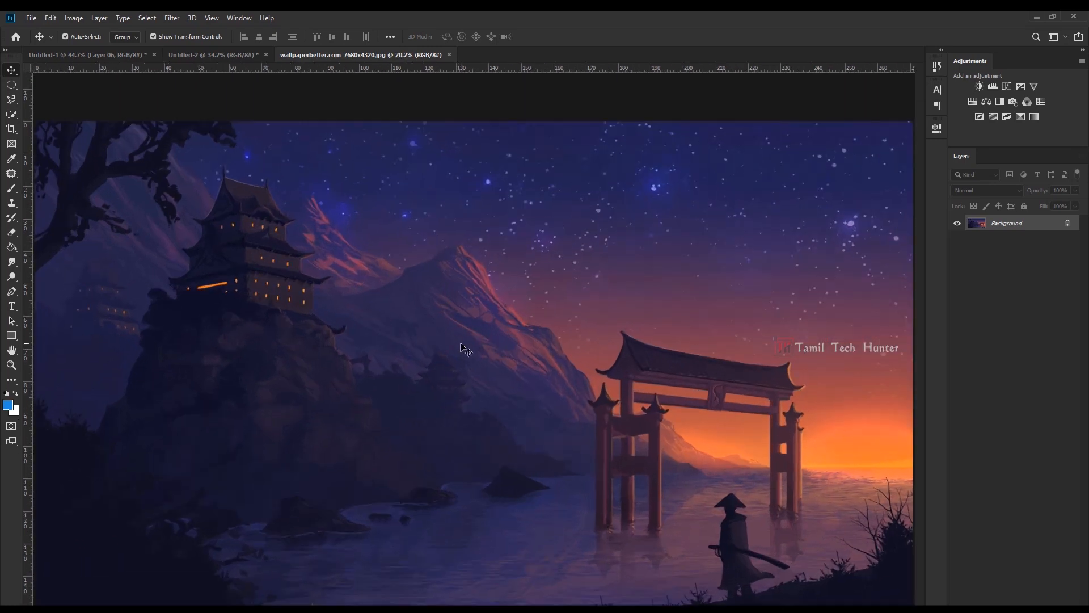
scroll(622, 348, down, 5)
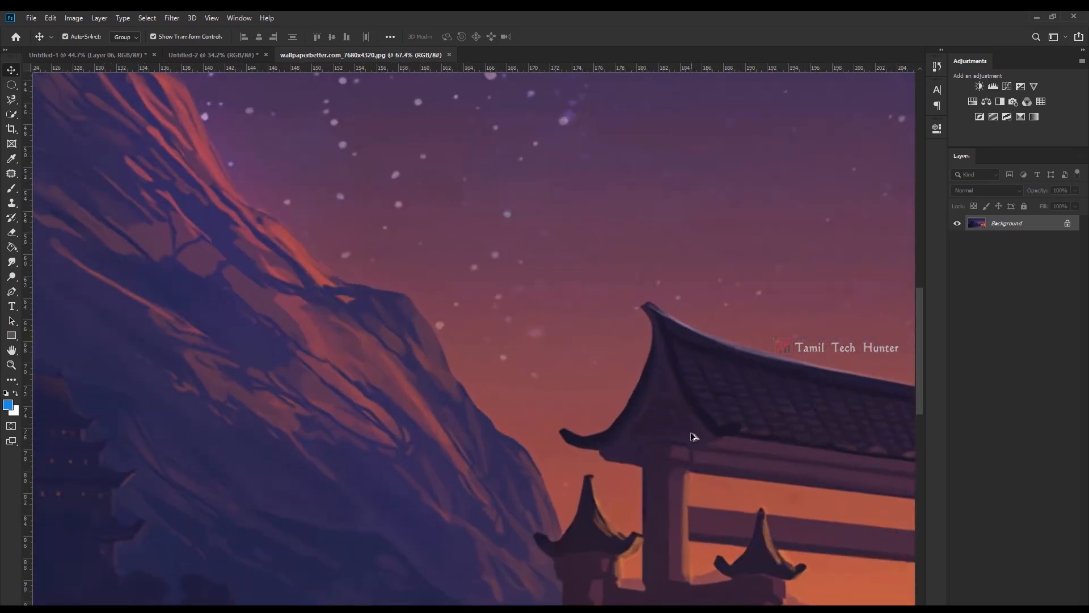
scroll(85, 292, up, 5)
scroll(540, 457, down, 4)
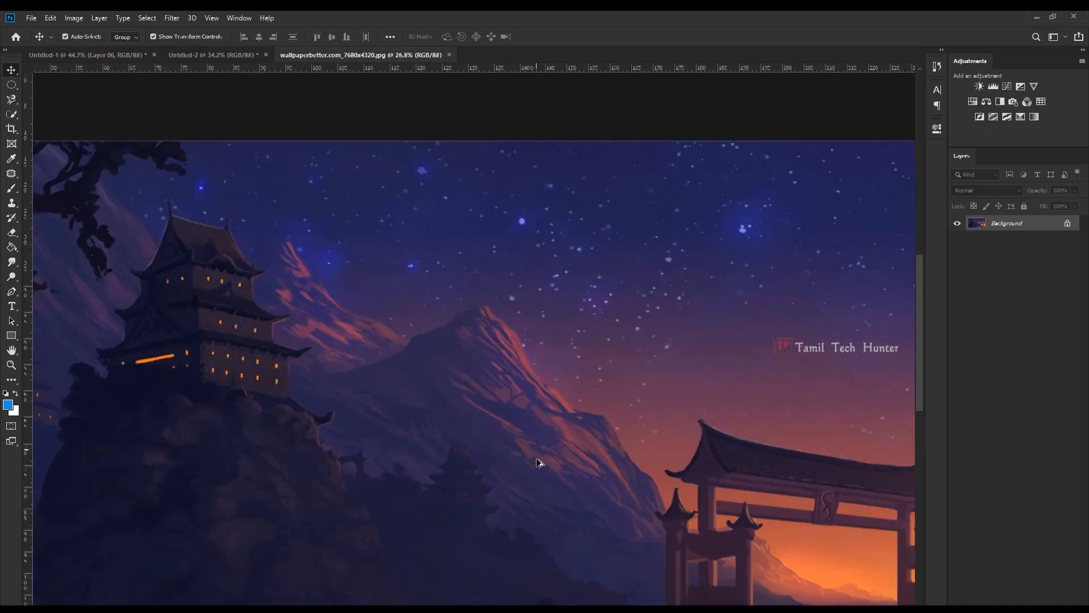
scroll(499, 133, up, 5)
scroll(499, 133, down, 6)
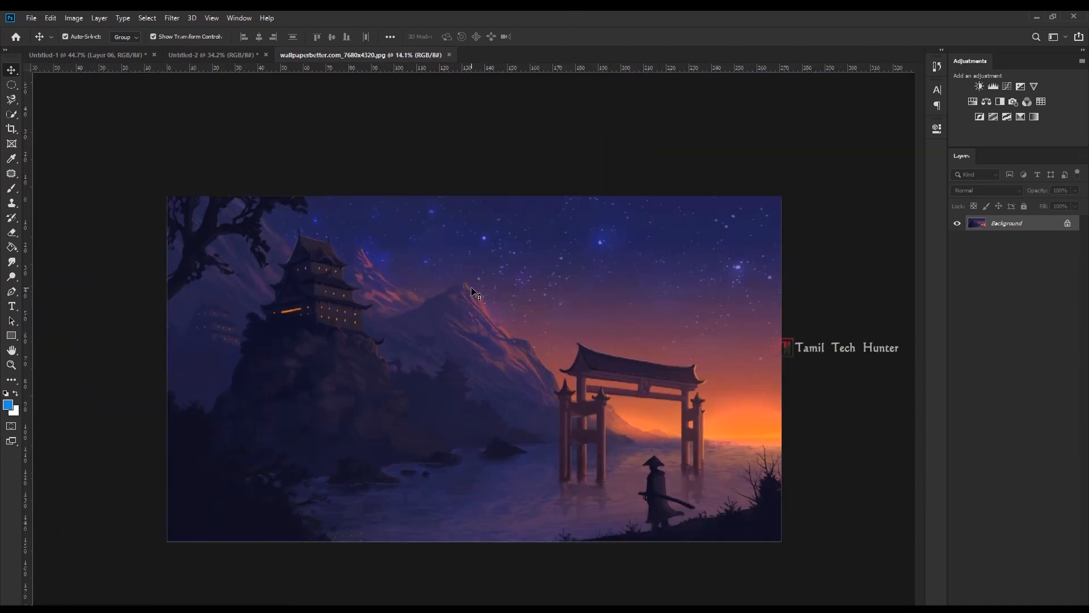
scroll(476, 292, up, 1)
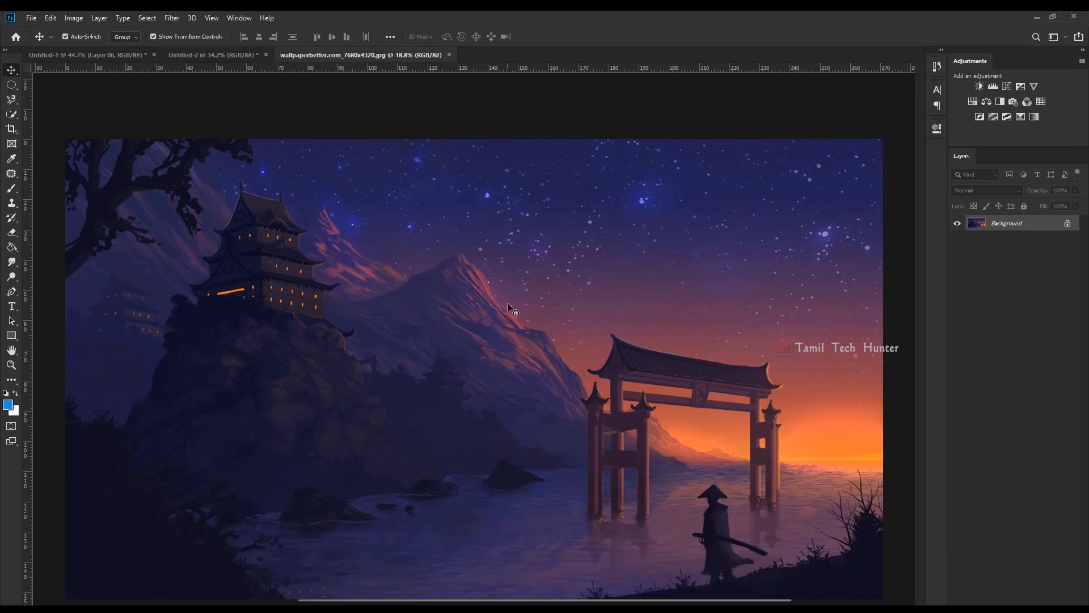
Open the wallpaper's Image Size settings, turn off Resample and inspect the width and height values.
click(78, 19)
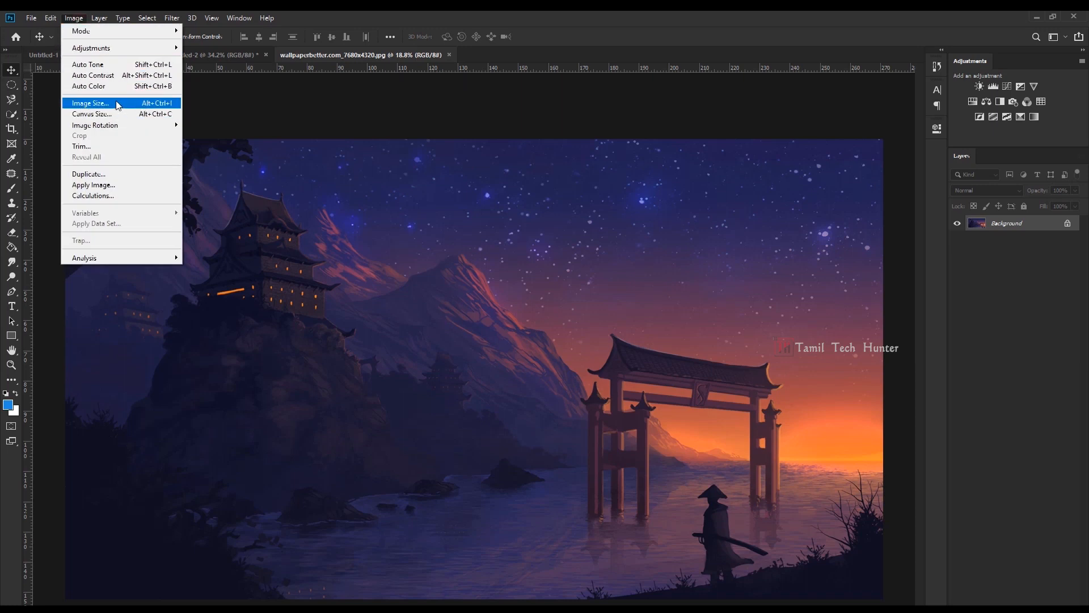
click(91, 103)
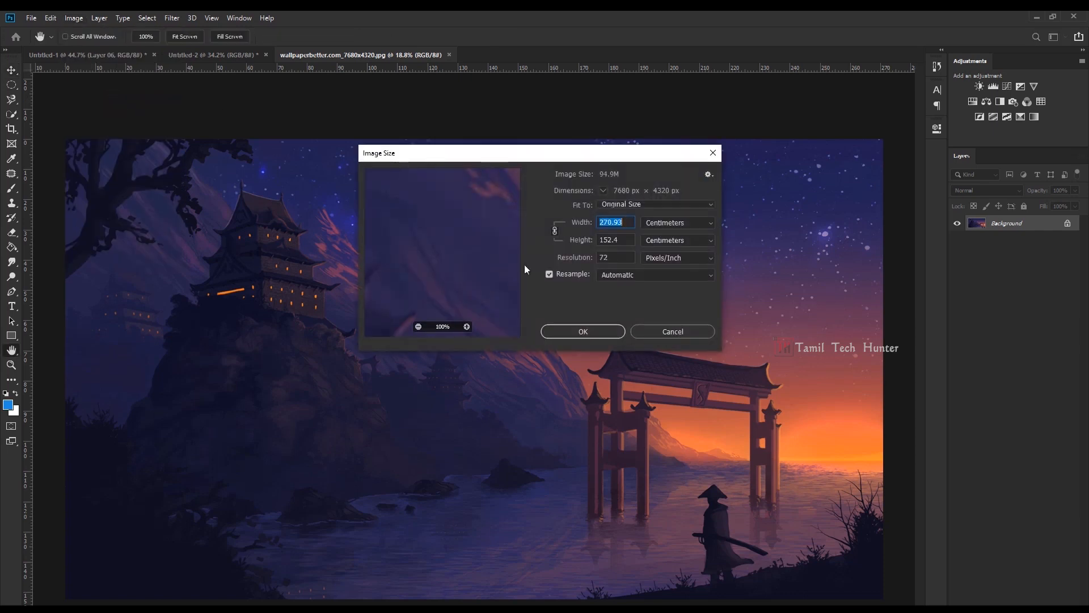
drag(536, 152, 514, 191)
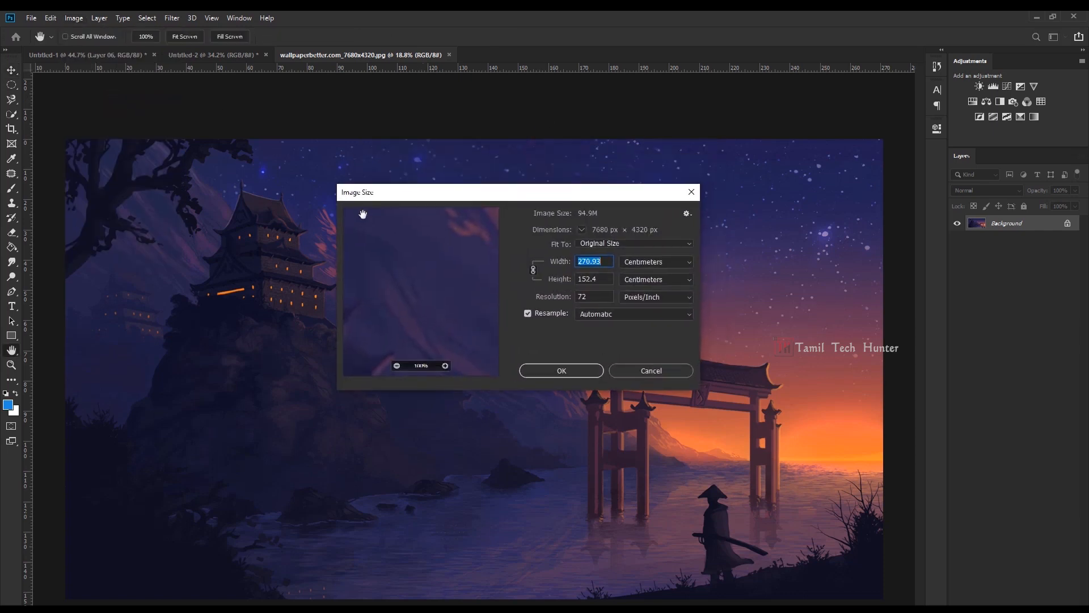
click(528, 313)
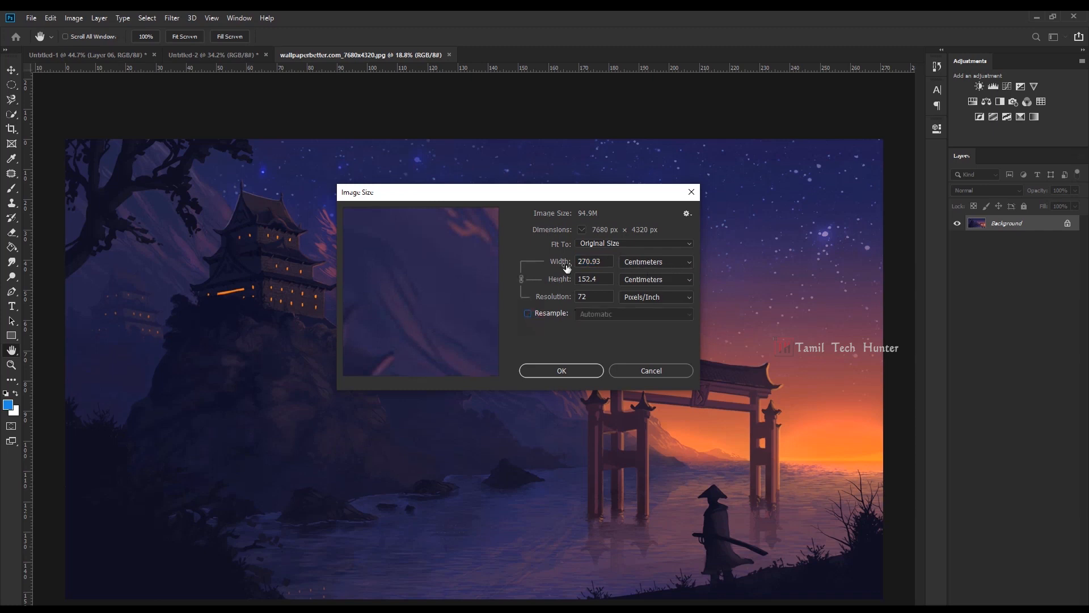
double_click(607, 262)
double_click(606, 279)
Show the image dimensions in inches, inspect the width, height and resolution, and cancel the Image Size changes.
click(657, 263)
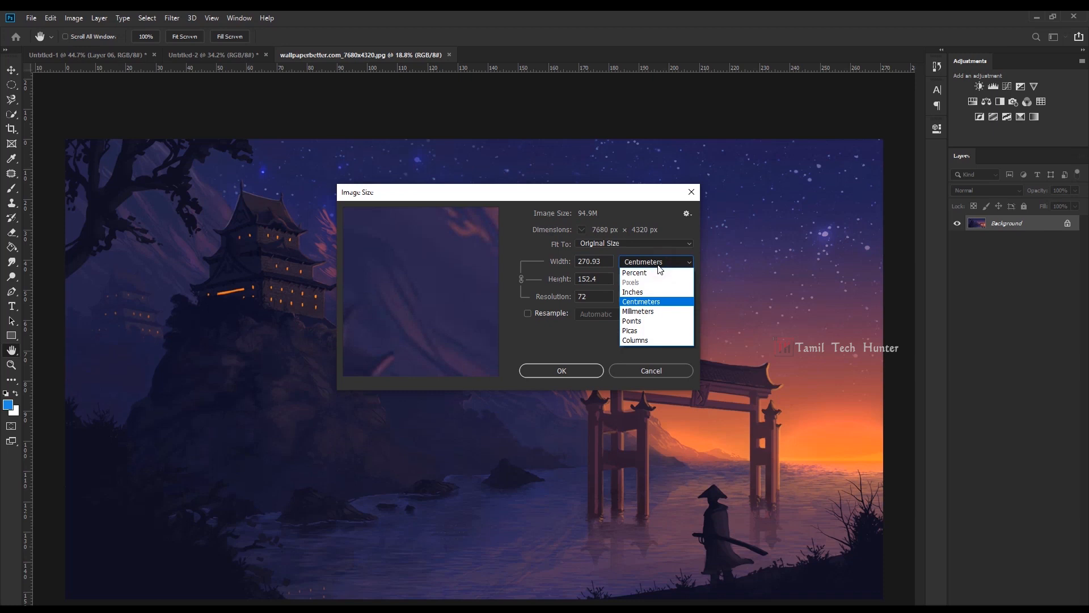
click(633, 292)
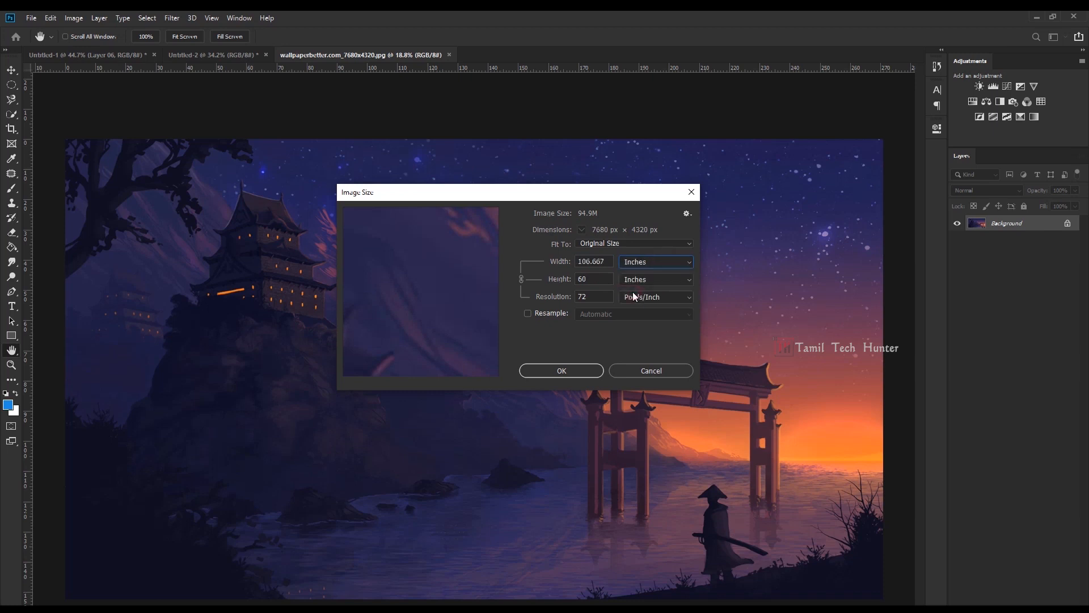
double_click(611, 260)
double_click(595, 276)
click(612, 261)
double_click(605, 297)
click(650, 371)
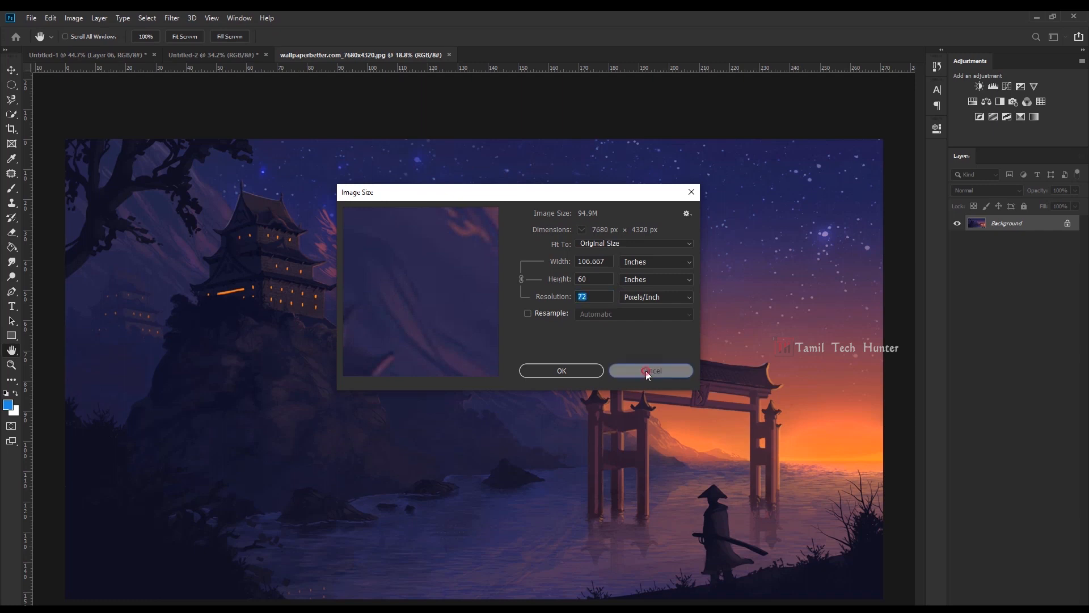
key(v)
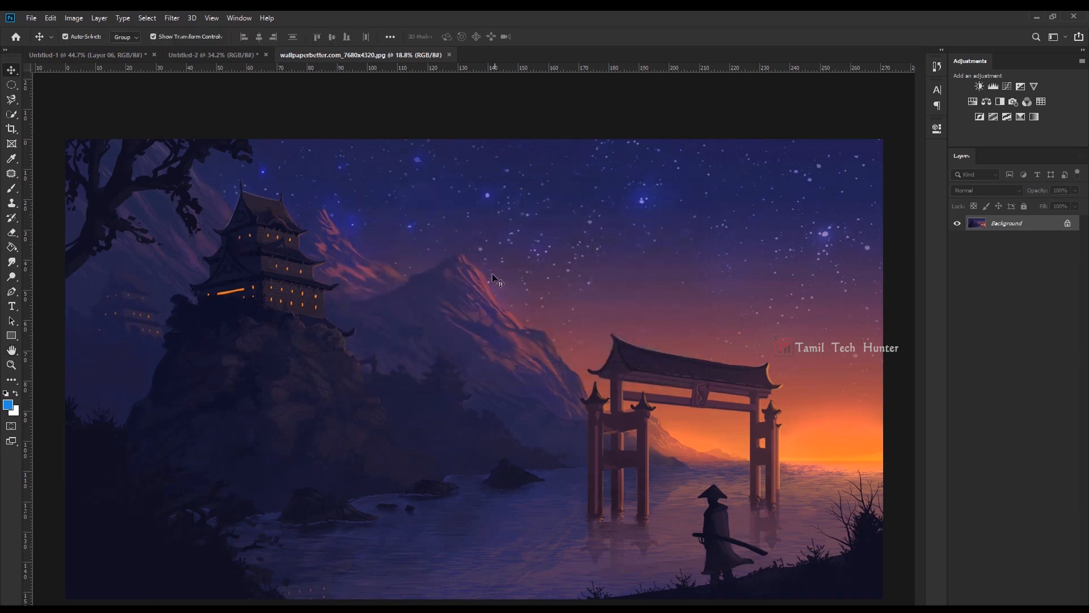
Close the wallpaper document, move the Iron Man and forest images up together towards the MY TEXT 001 line, and deselect them.
click(450, 55)
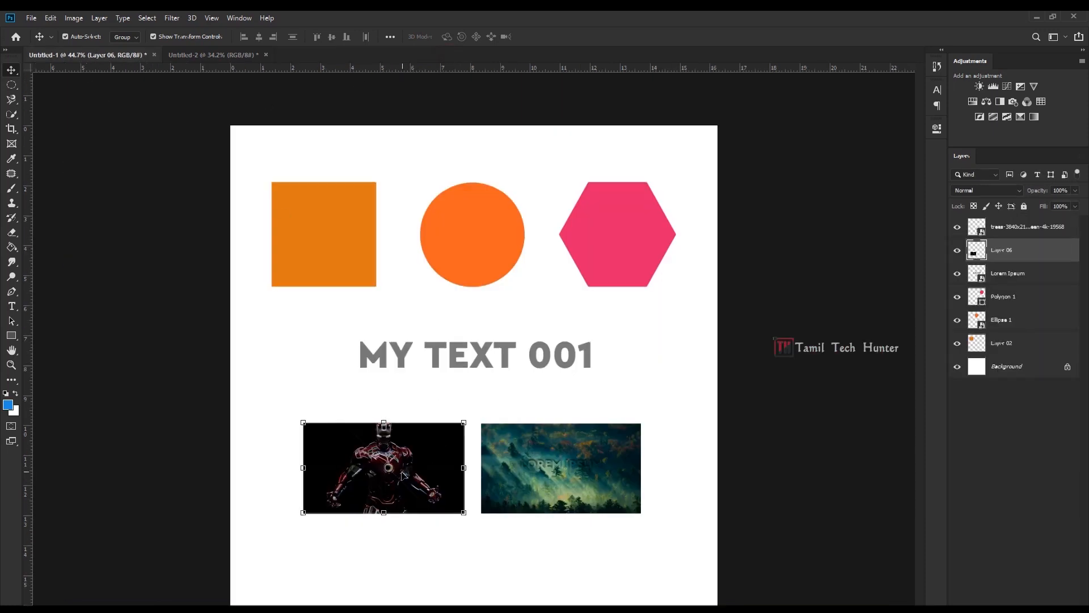
shift+click(515, 487)
drag(515, 487, 515, 456)
click(491, 511)
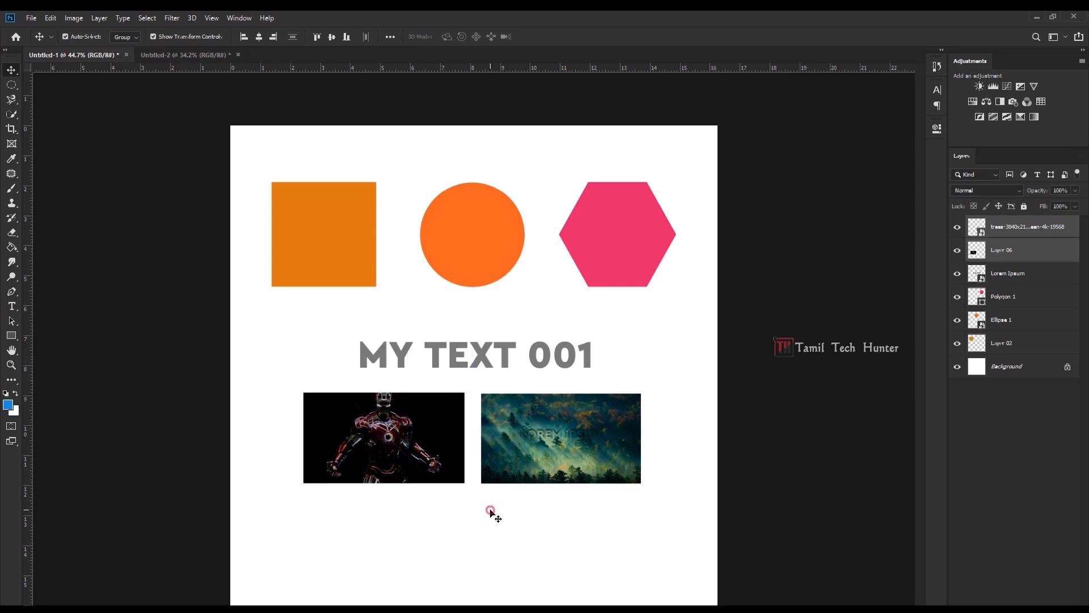
Place the wallpaperbetter.com_7680x4320 image from the Wallpapers folder into the Untitled-1 composition as a new layer.
click(1036, 17)
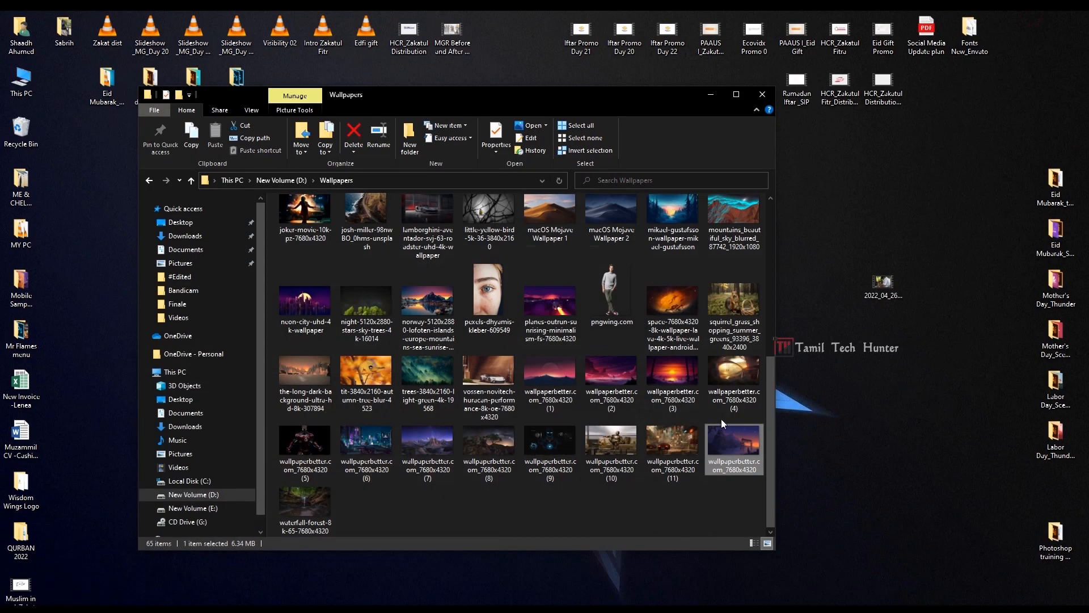
drag(739, 442, 383, 17)
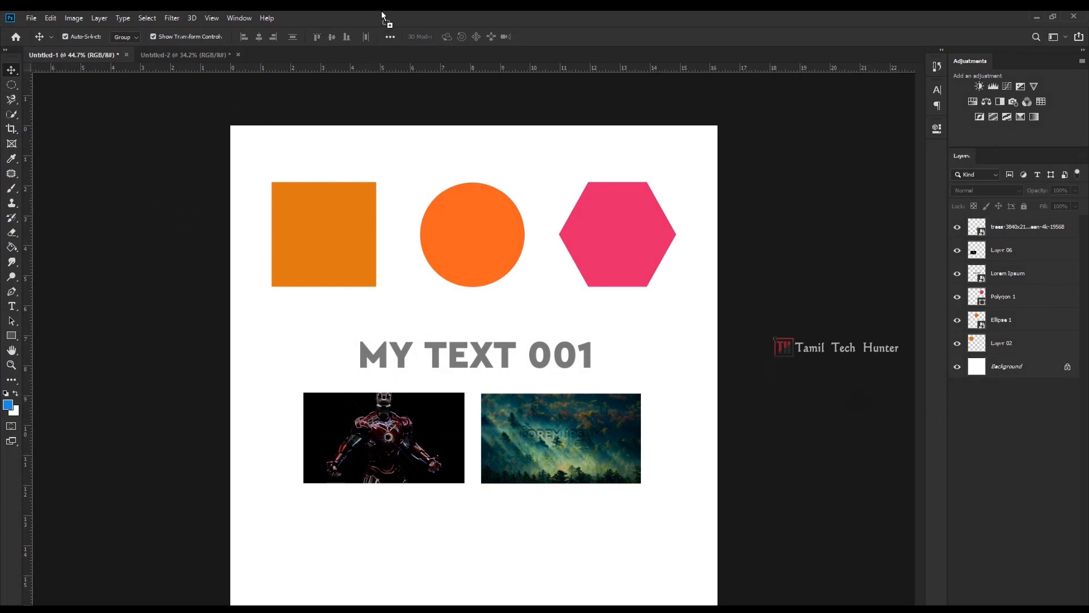
drag(383, 17, 400, 407)
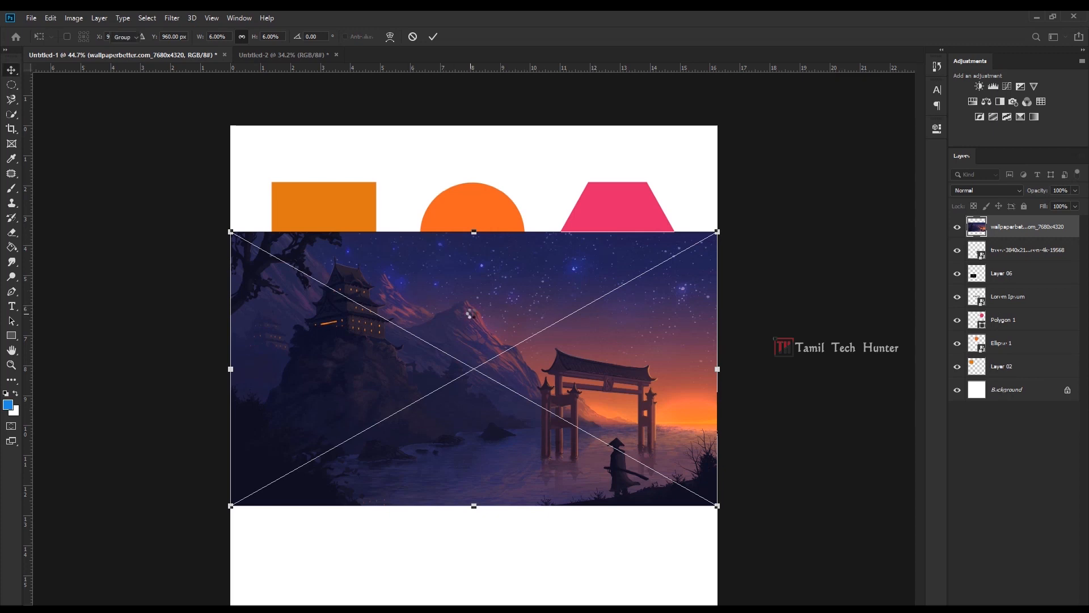
key(Return)
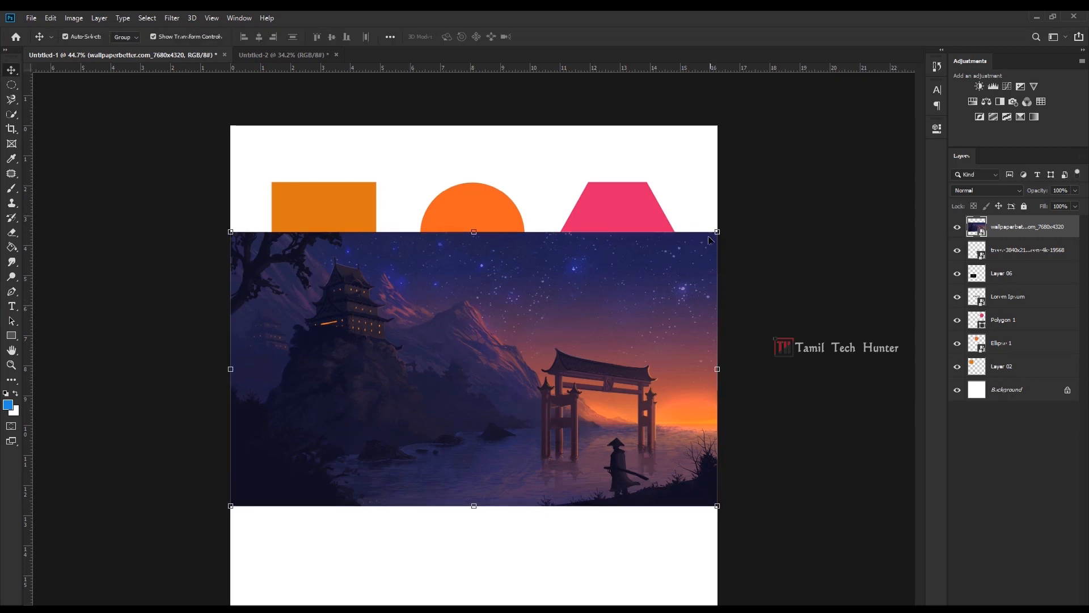
Scale the placed temple wallpaper down to about 2% and position it directly below the Iron Man image at matching width.
drag(716, 232, 388, 400)
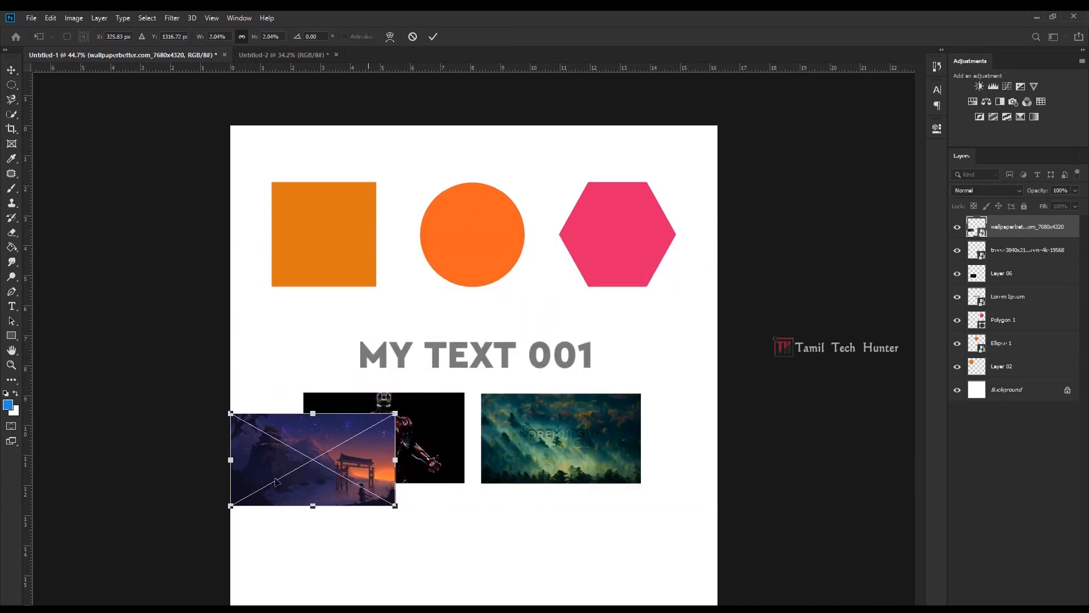
drag(352, 475, 464, 539)
key(Return)
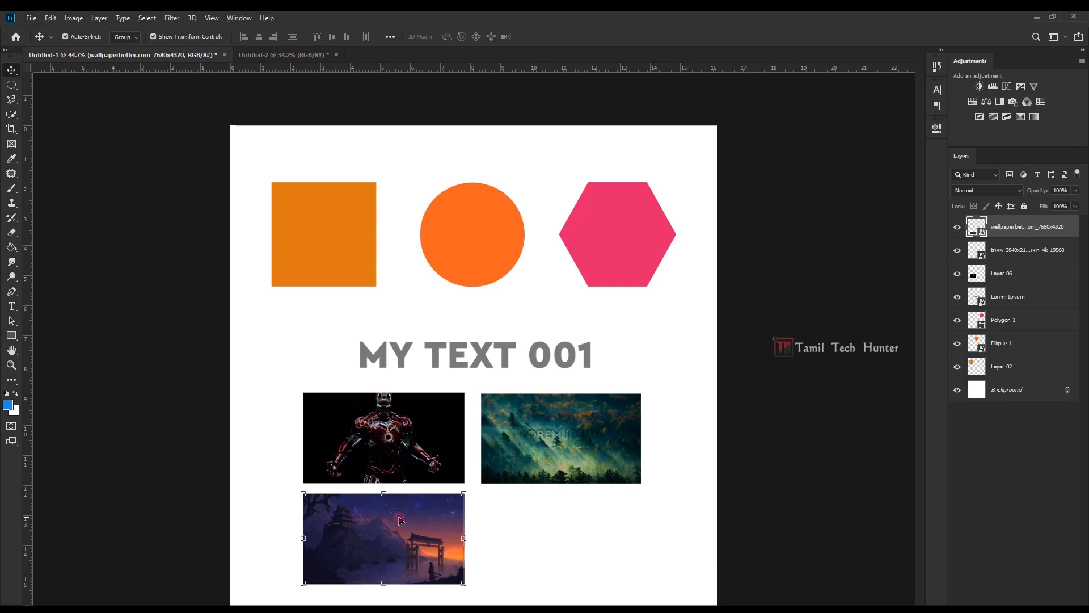
Duplicate the temple wallpaper layer within Untitled-1 under its default copy name, and undo the duplication.
key(ctrl+j)
right_click(1069, 228)
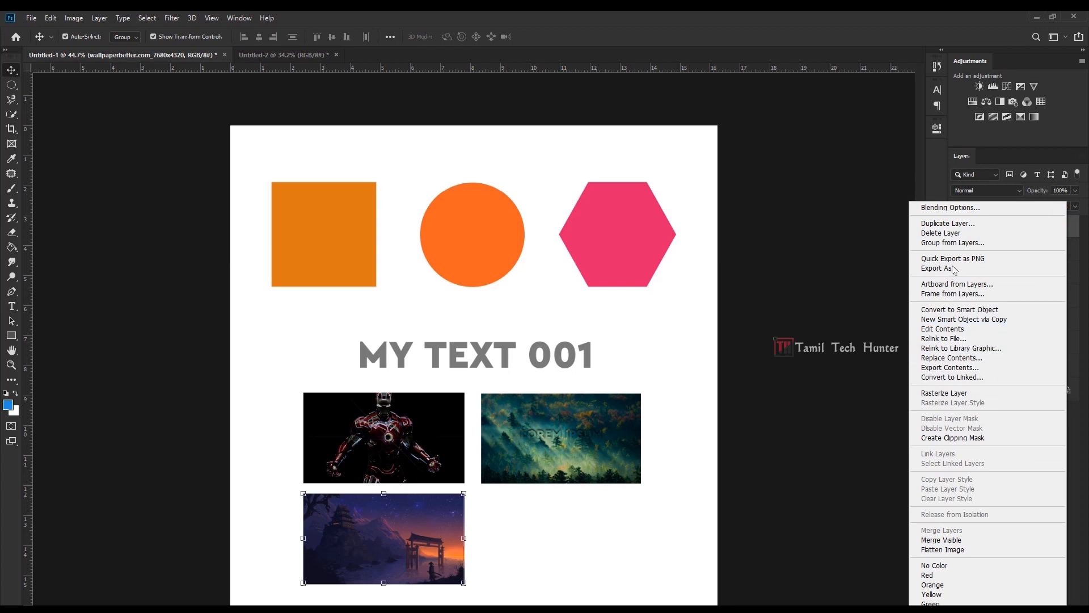
click(950, 225)
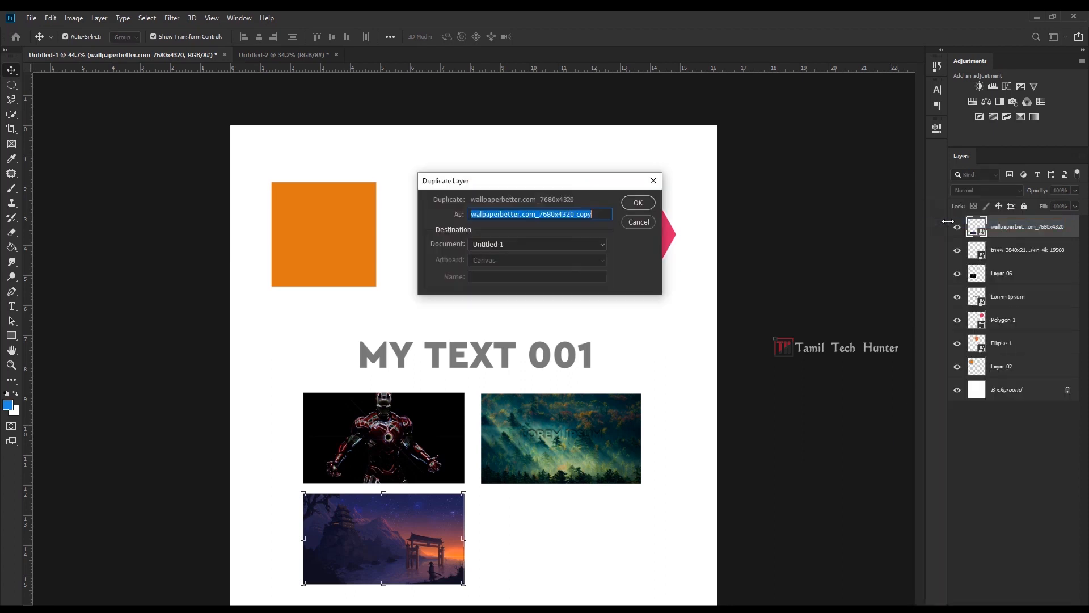
click(644, 208)
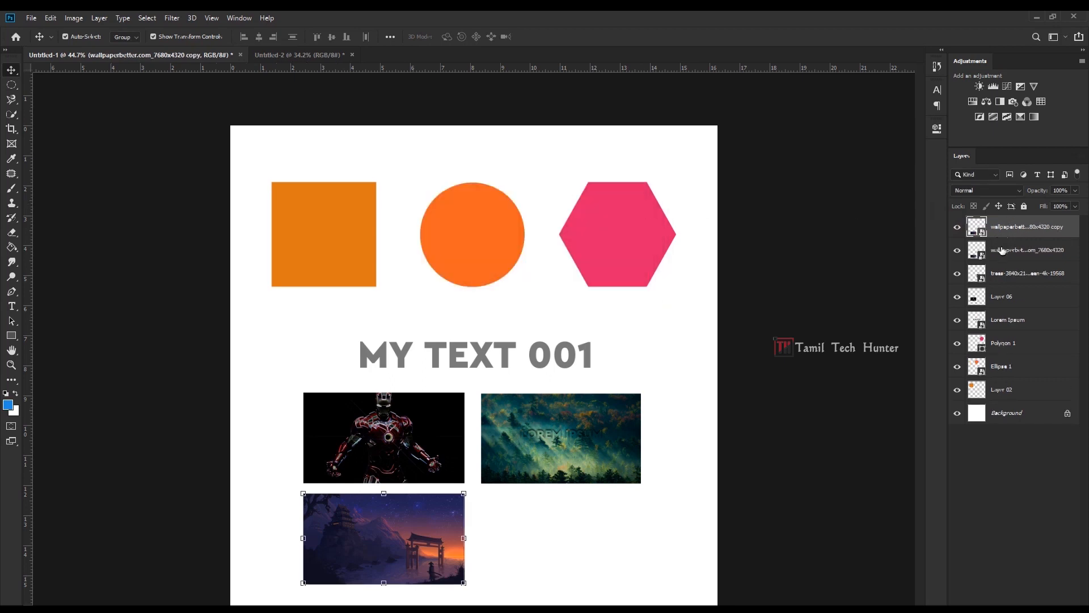
key(ctrl+z)
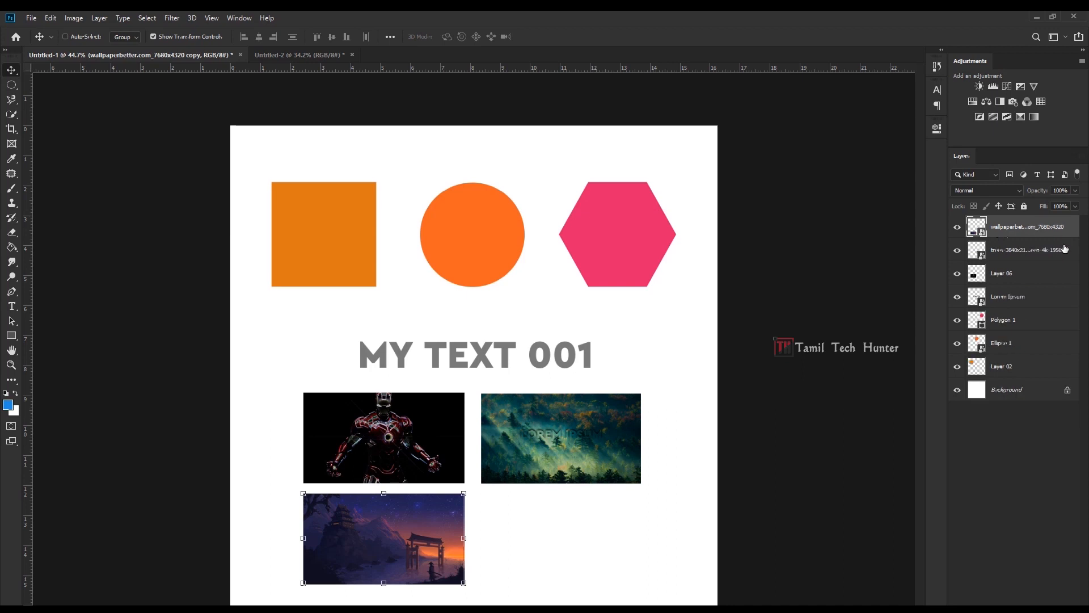
Rename the temple wallpaper's layer as "Layer 08".
text(L)
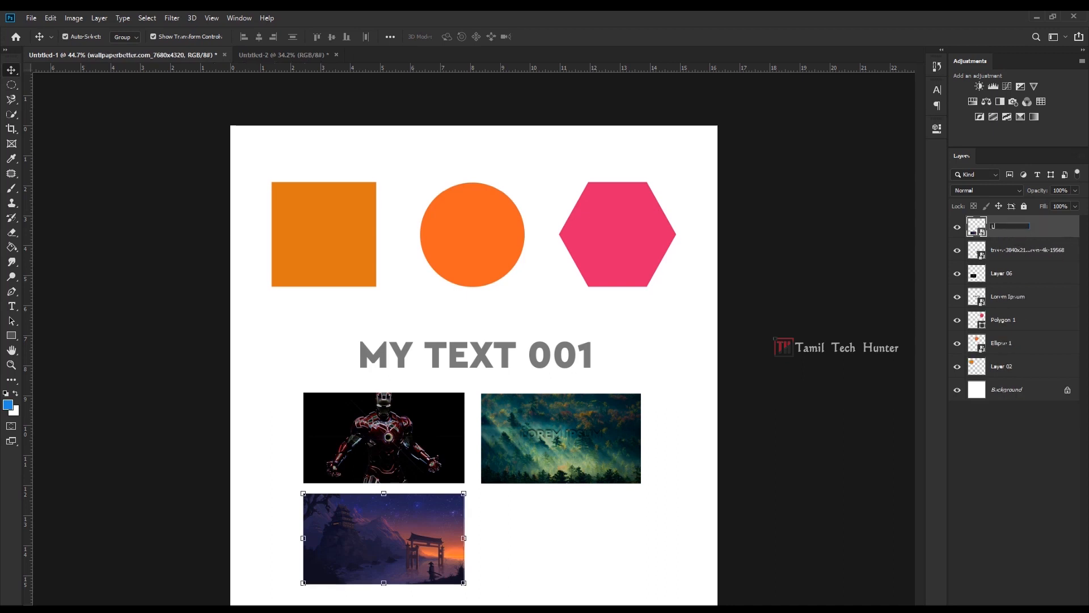
text(ayer 08)
key(Return)
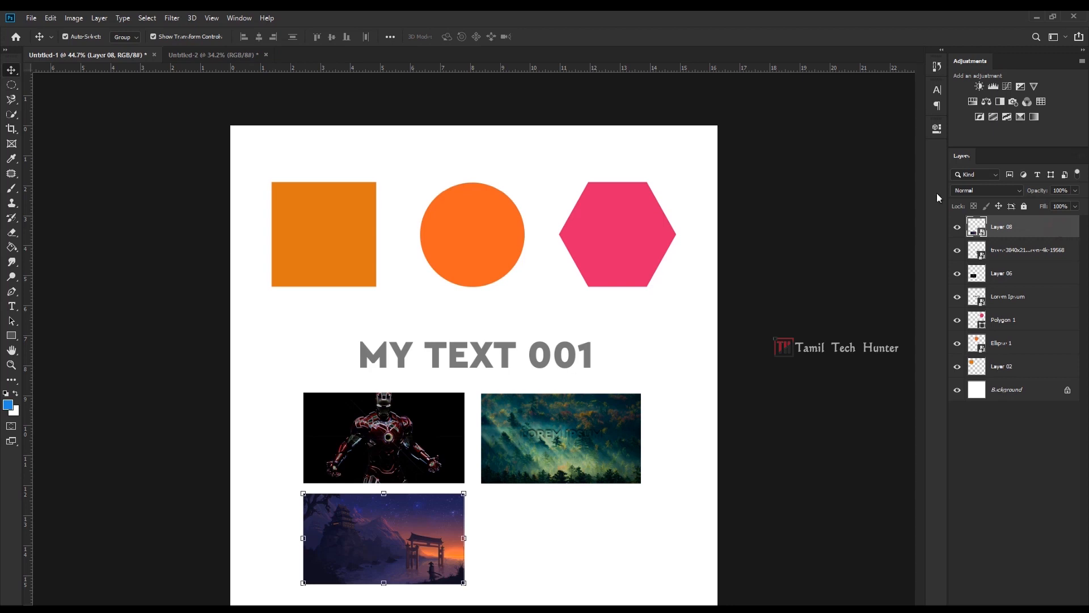
Duplicate Layer 08 within Untitled-1 under its default copy name.
right_click(1049, 227)
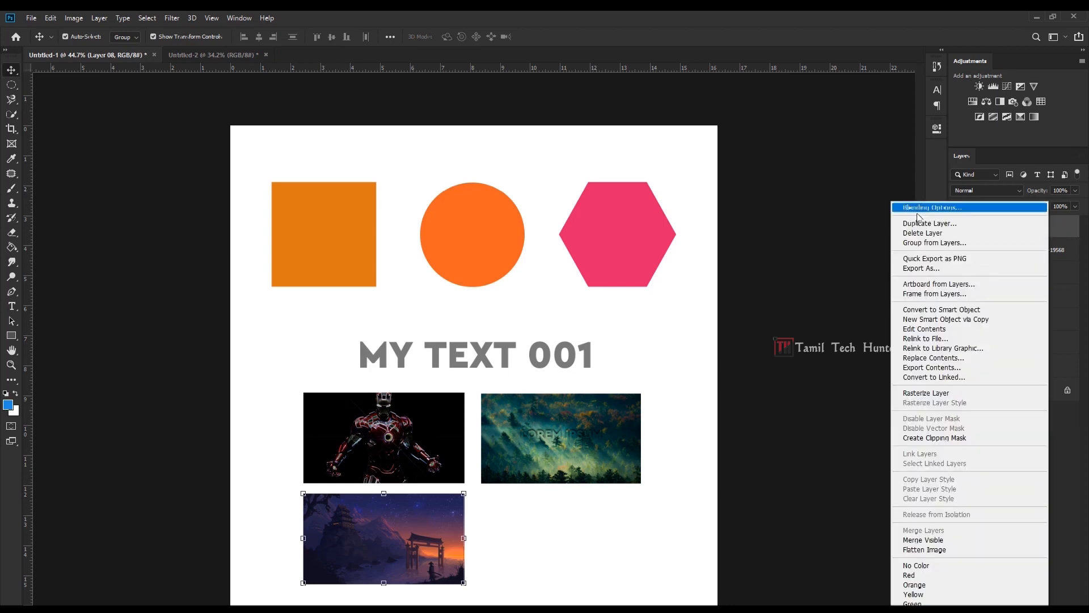
right_click(1064, 226)
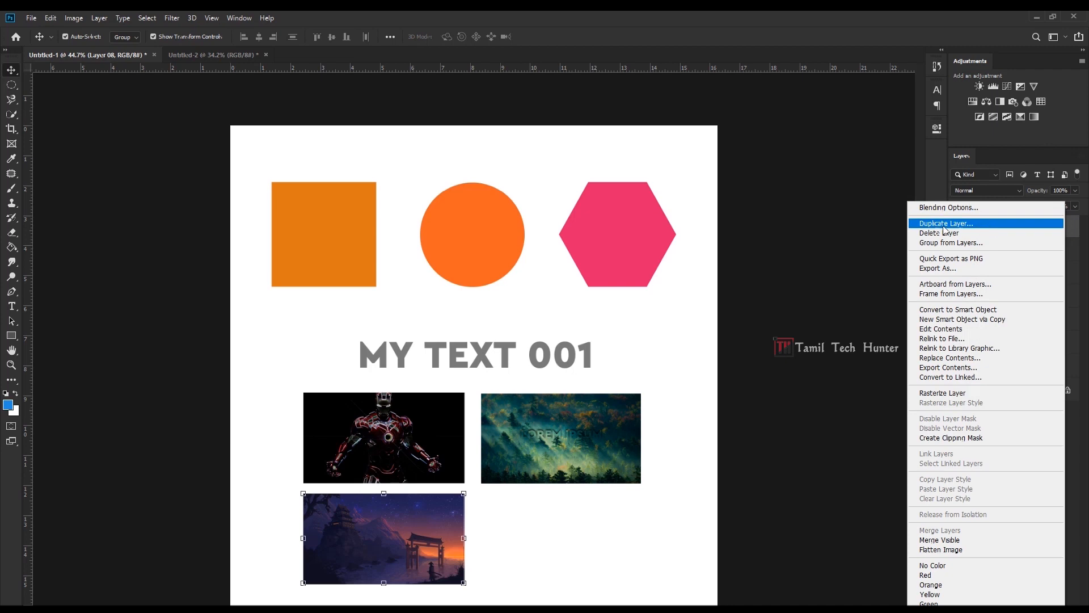
click(930, 223)
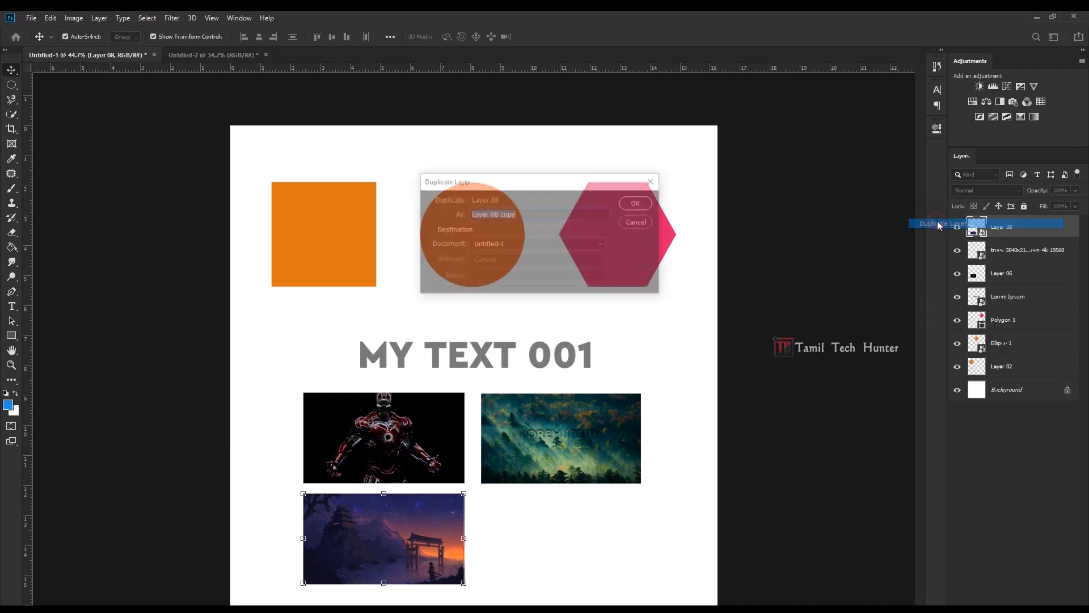
click(639, 202)
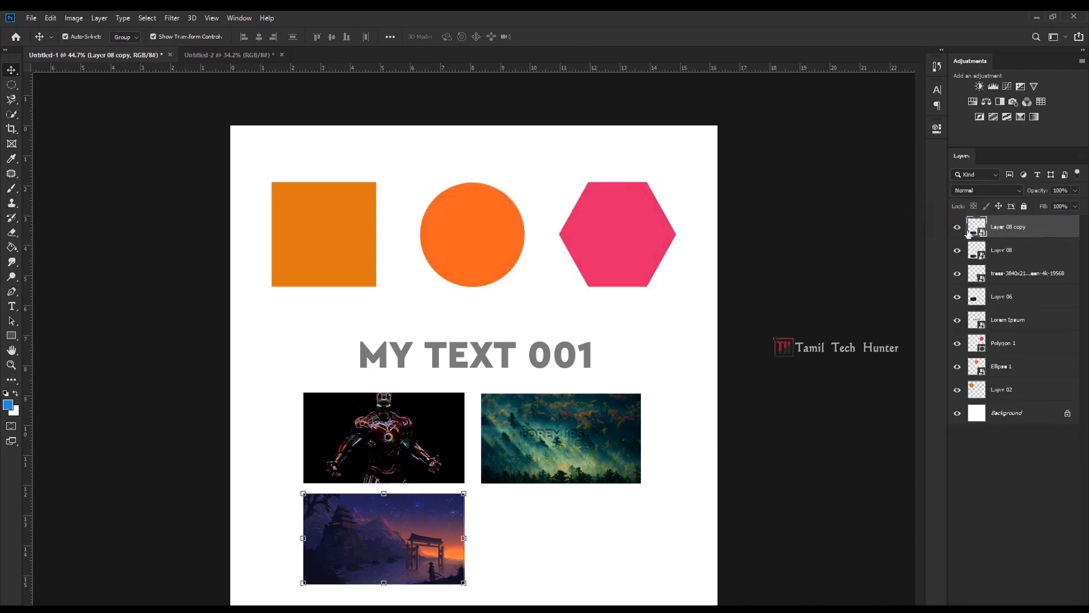
Rename the copied temple wallpaper layer as "Layer 09", and undo both the renaming and the duplication.
double_click(1015, 227)
drag(1030, 228, 1018, 229)
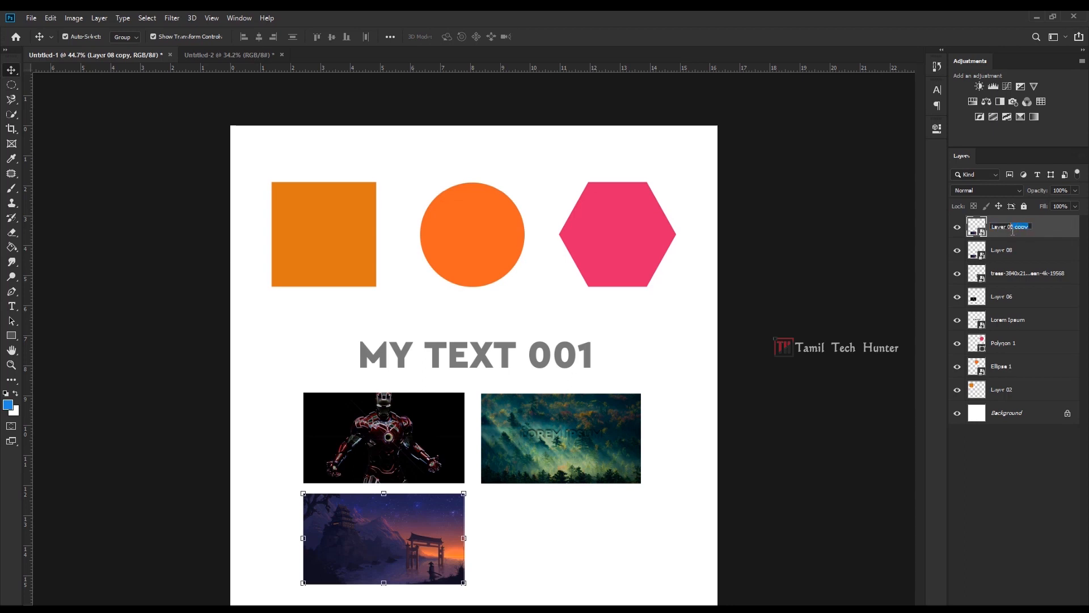
key(BackSpace)
key(BackSpace)
key(BackSpace)
text(9)
key(Return)
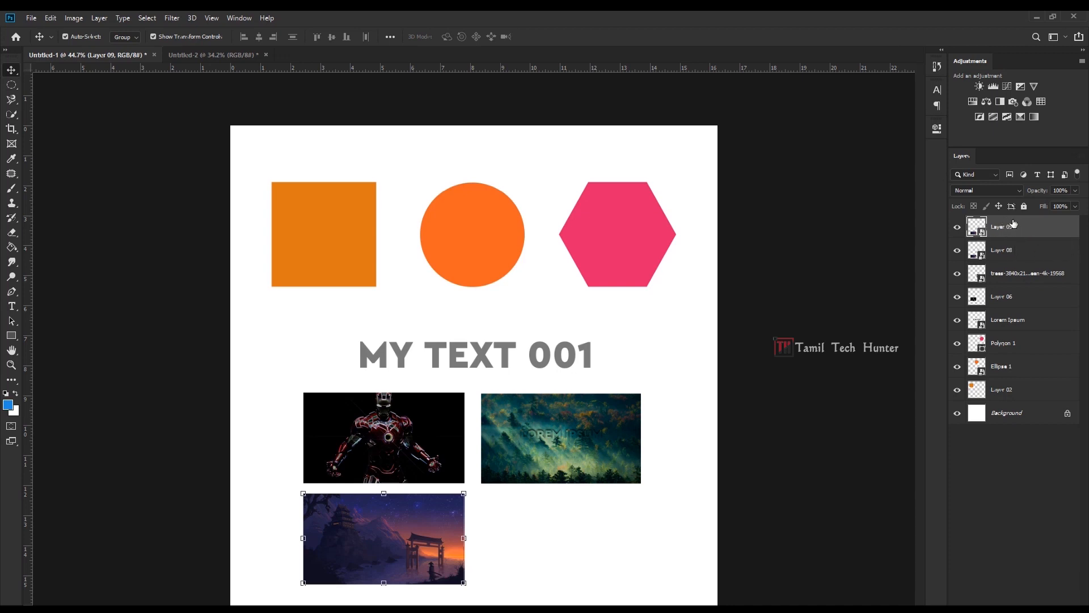
click(1004, 252)
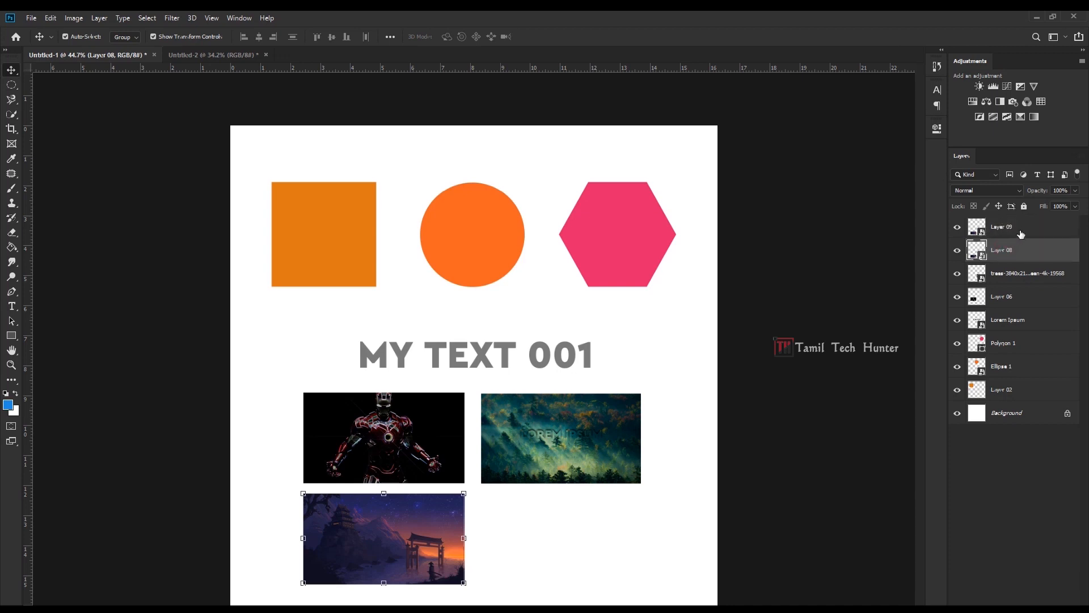
key(ctrl+z)
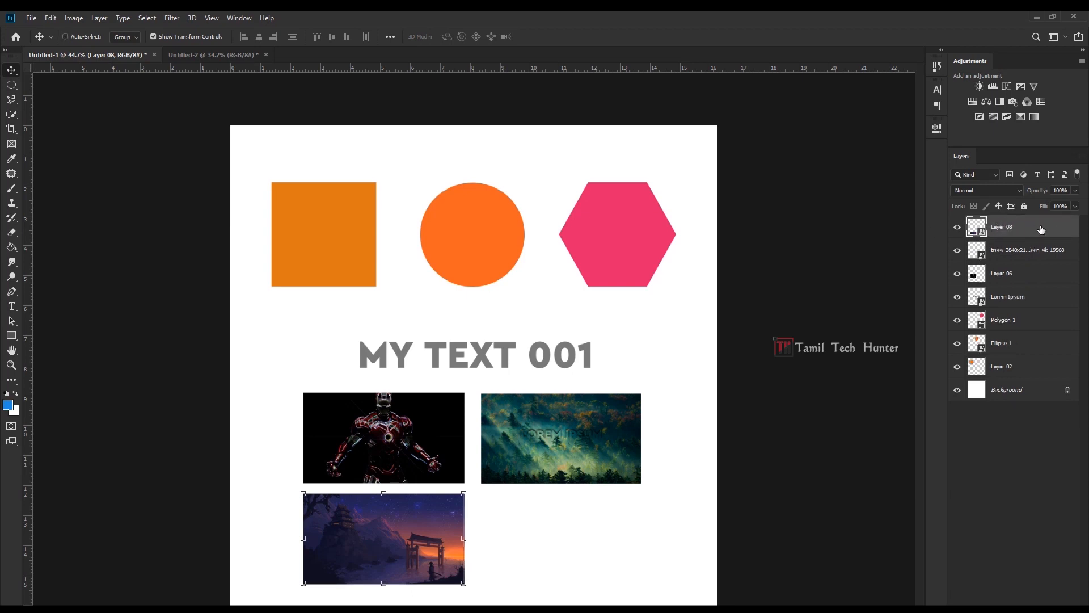
Make a new copy of Layer 08 and name the copy "Layer 09".
key(ctrl+j)
double_click(1011, 227)
double_click(1014, 227)
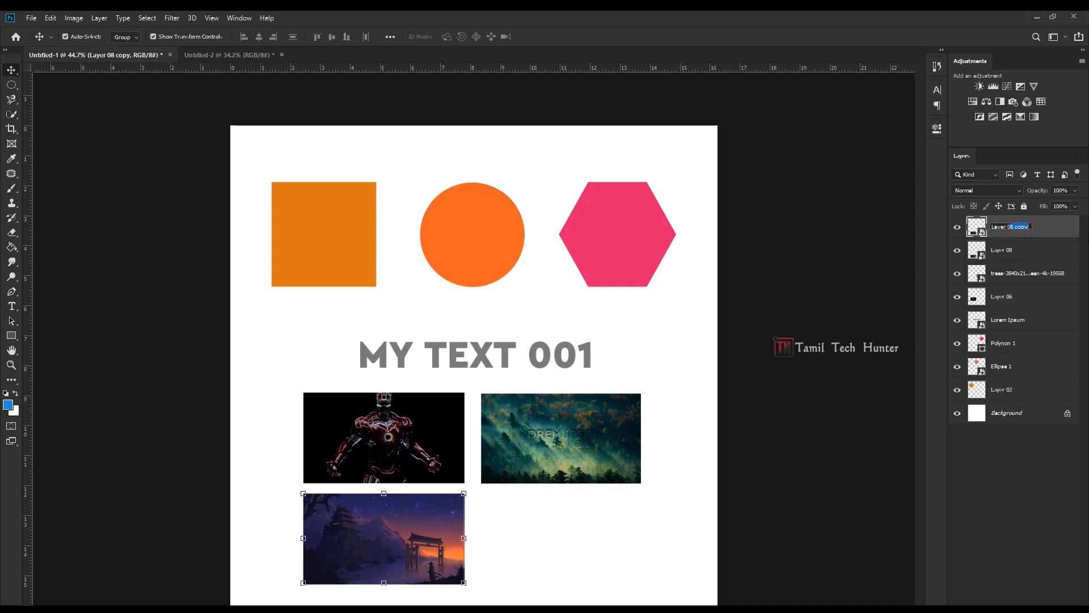
key(BackSpace)
key(BackSpace)
key(BackSpace)
text(9)
key(Return)
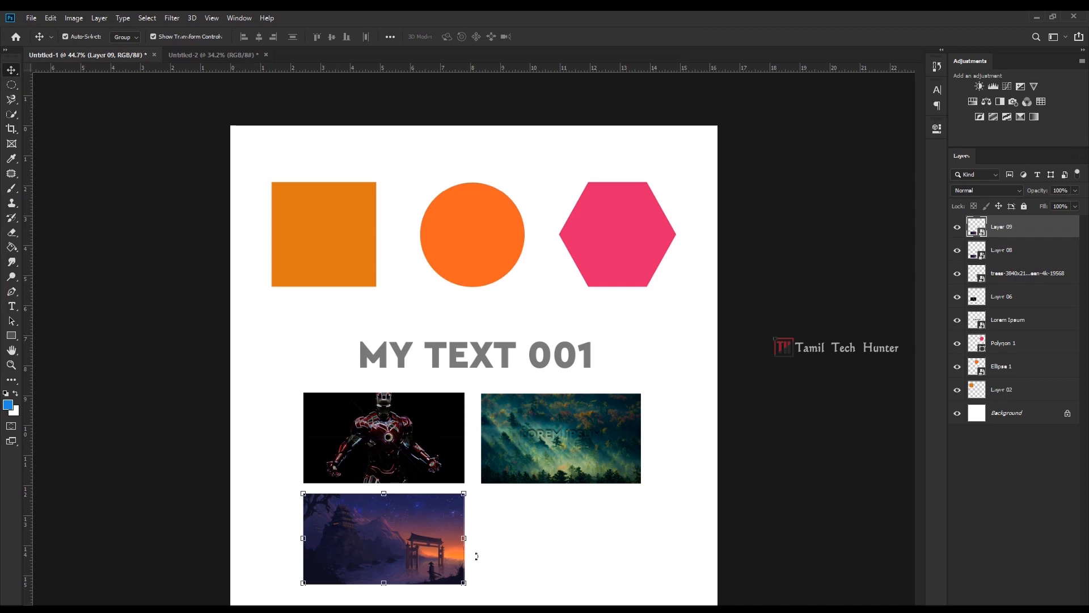
Move the Layer 09 temple wallpaper beside the Layer 08 one, directly below the forest image, and compare both layers.
drag(360, 532, 542, 524)
click(693, 489)
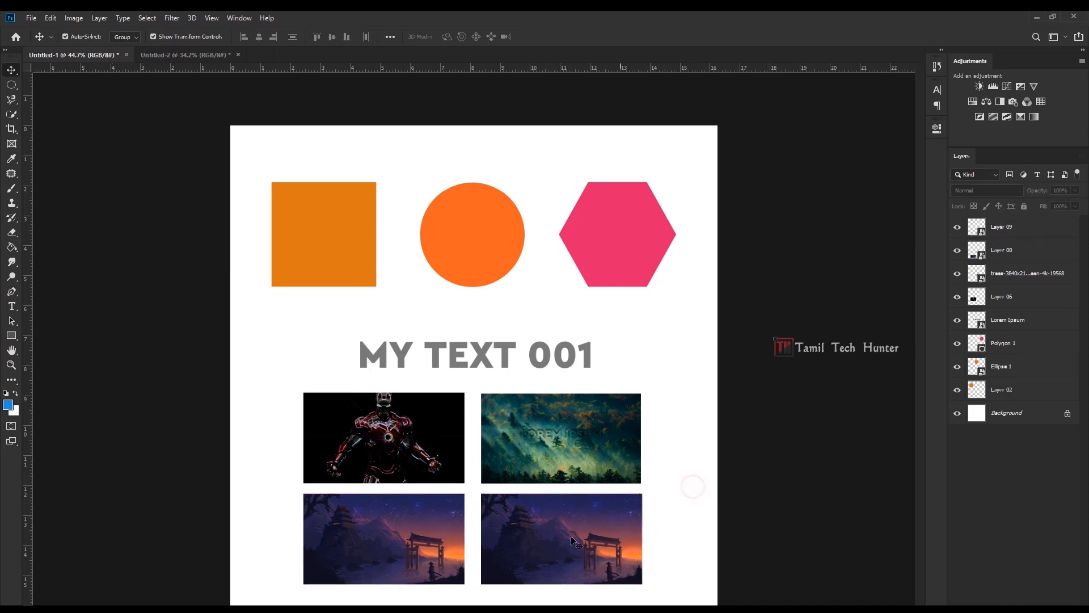
click(420, 530)
click(561, 542)
click(978, 255)
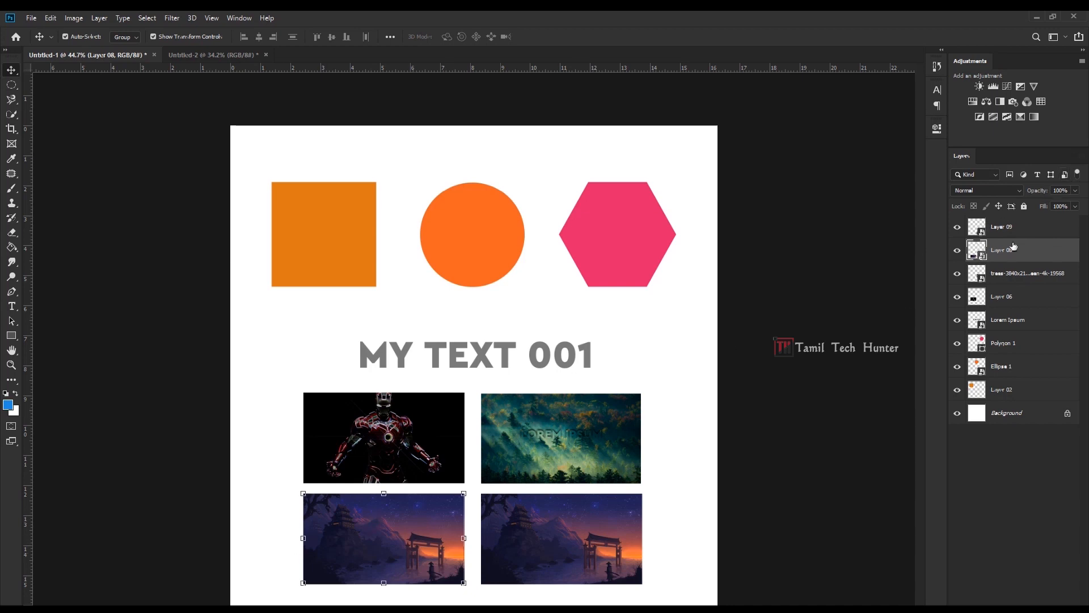
Rasterize the Layer 09 temple wallpaper below the forest image and compare it with the Layer 08 smart object.
click(580, 553)
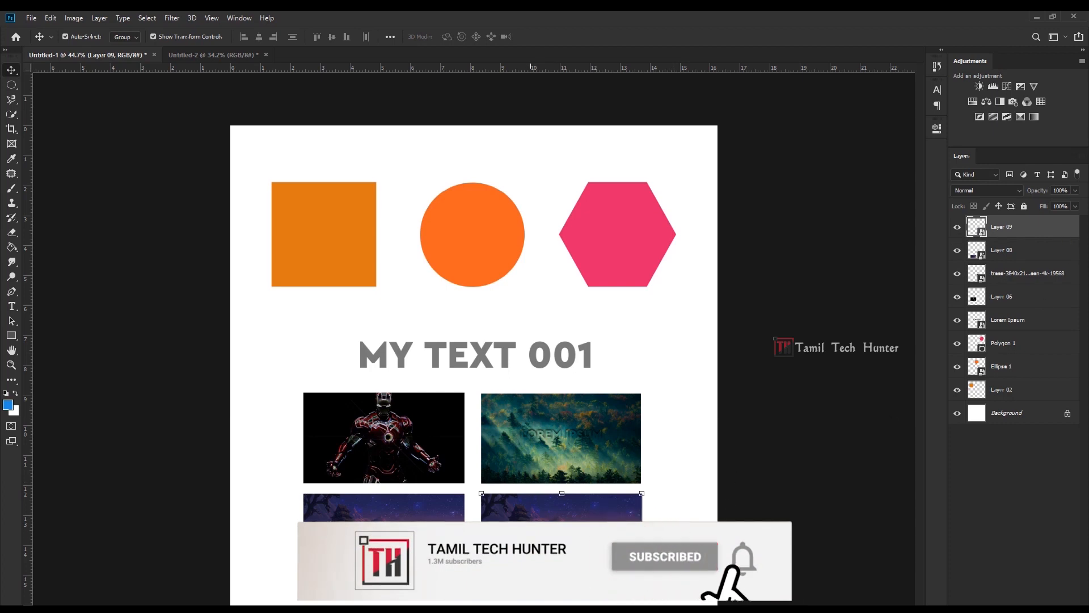
right_click(1054, 227)
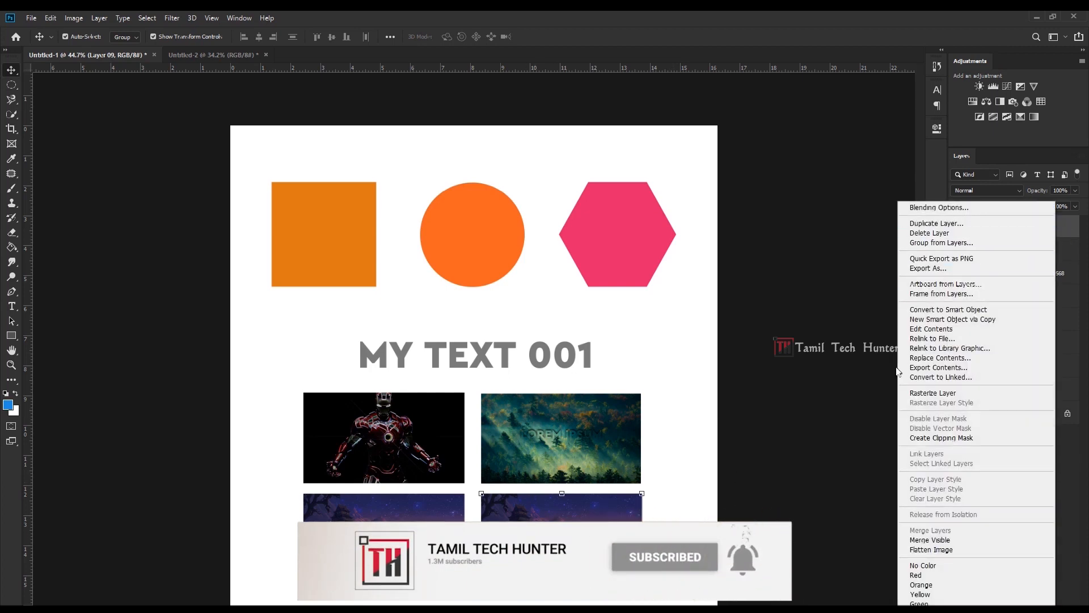
click(922, 396)
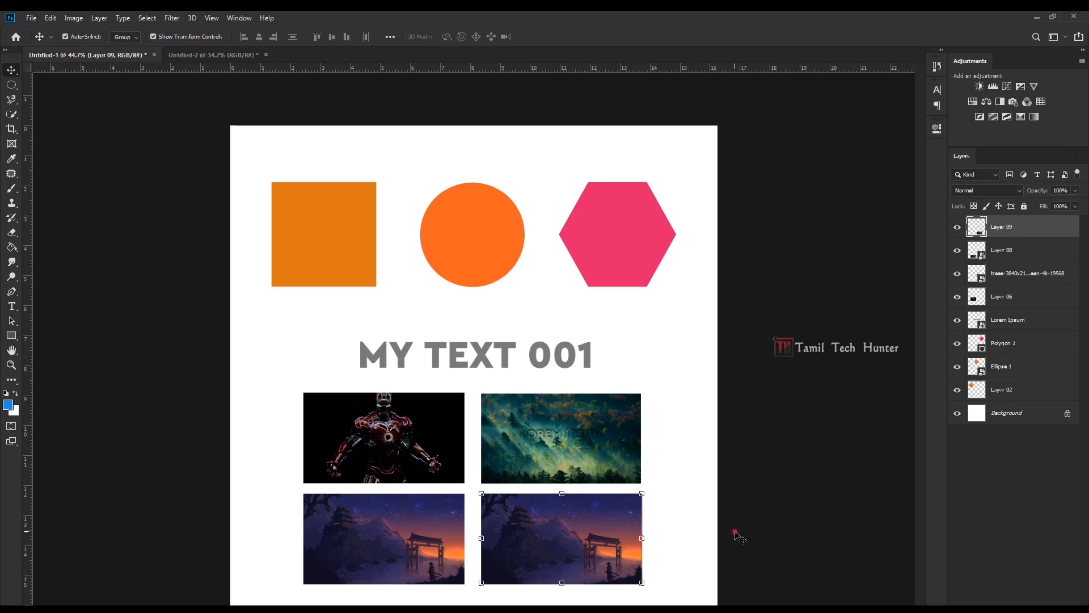
click(333, 516)
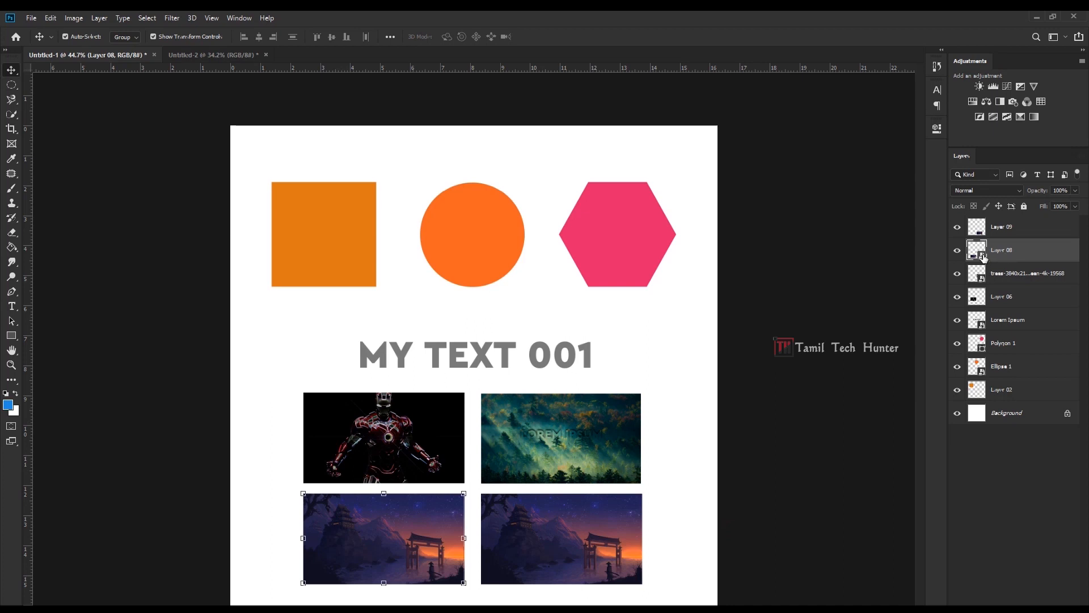
click(529, 557)
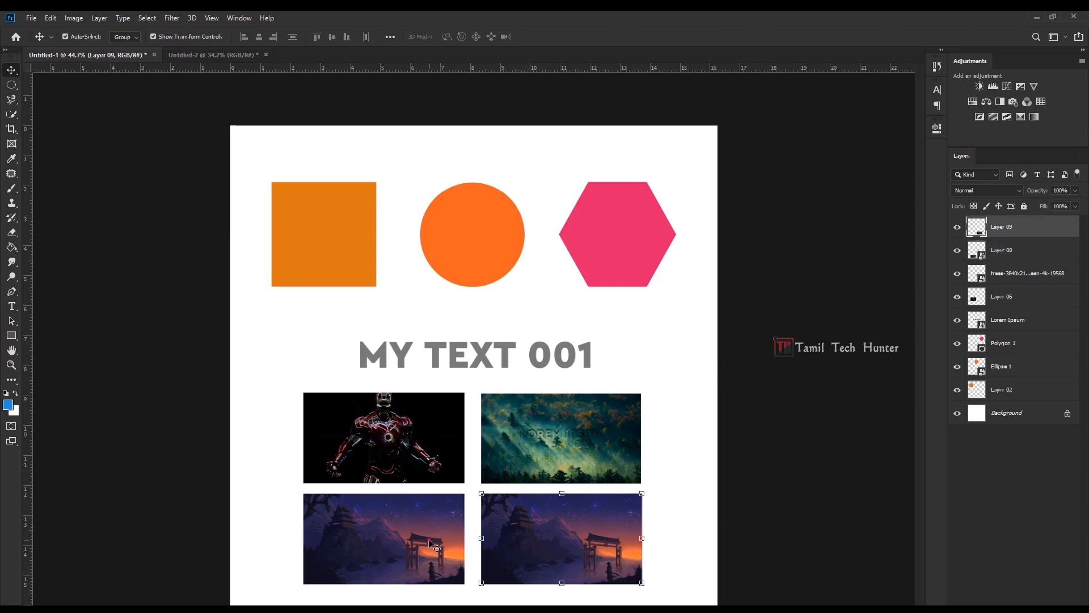
click(440, 545)
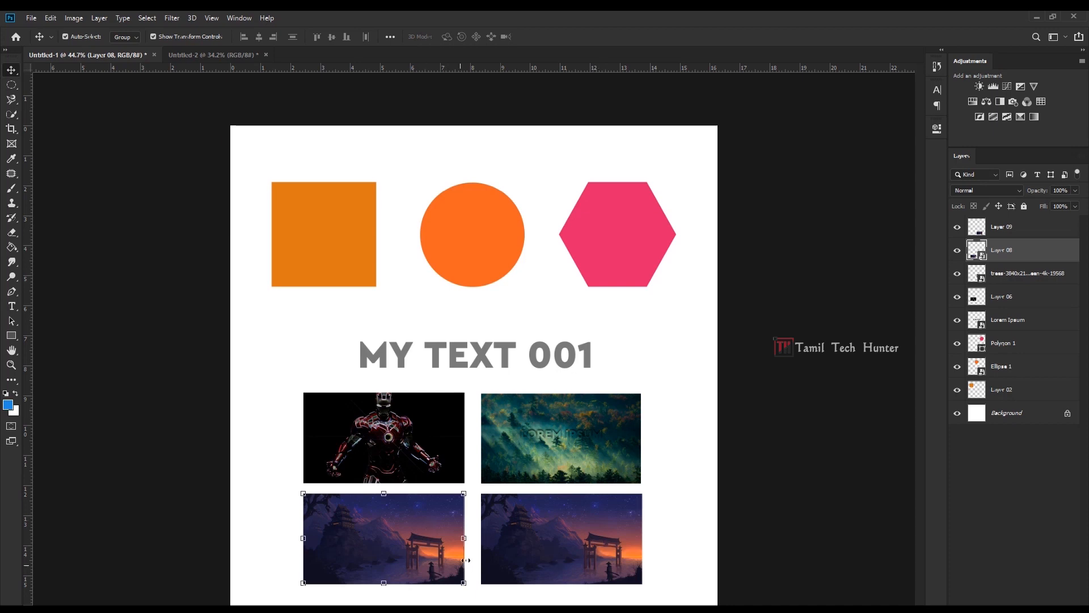
Convert the rasterized Layer 09 temple wallpaper back to a smart object.
click(527, 540)
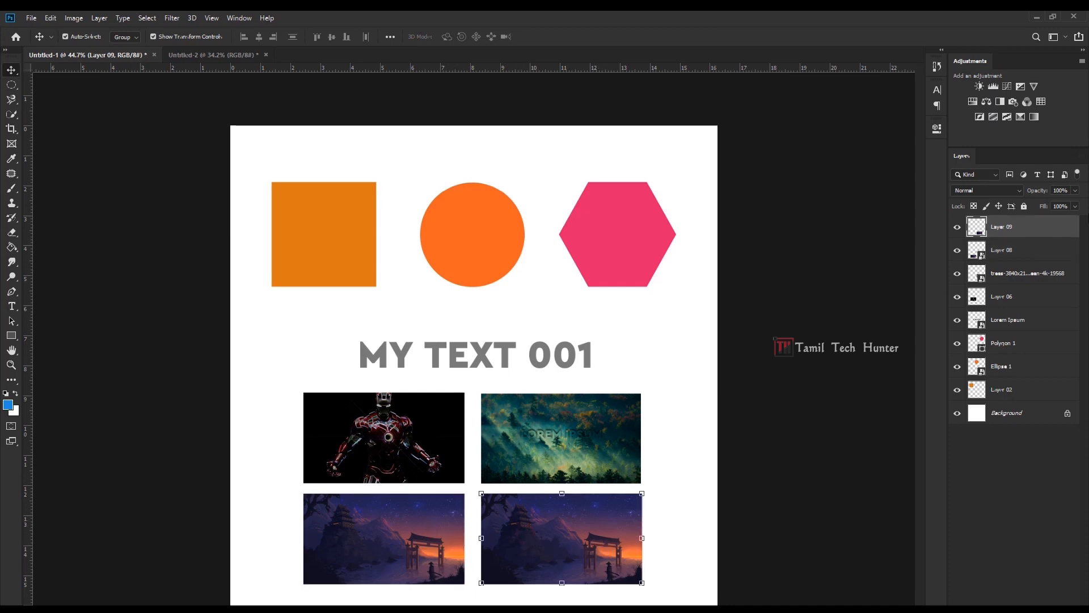
right_click(1071, 228)
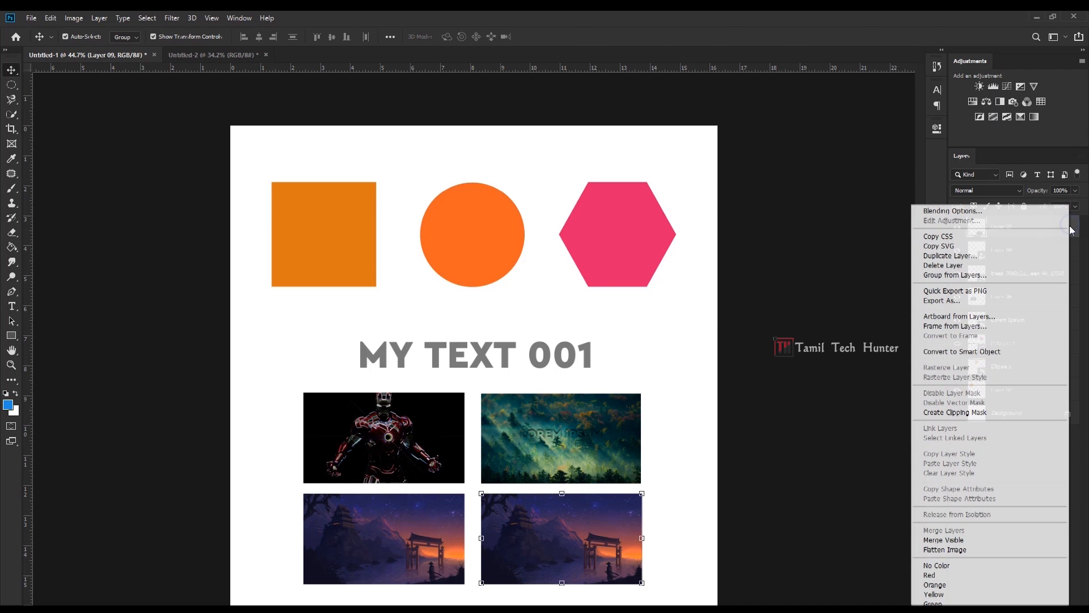
click(1078, 231)
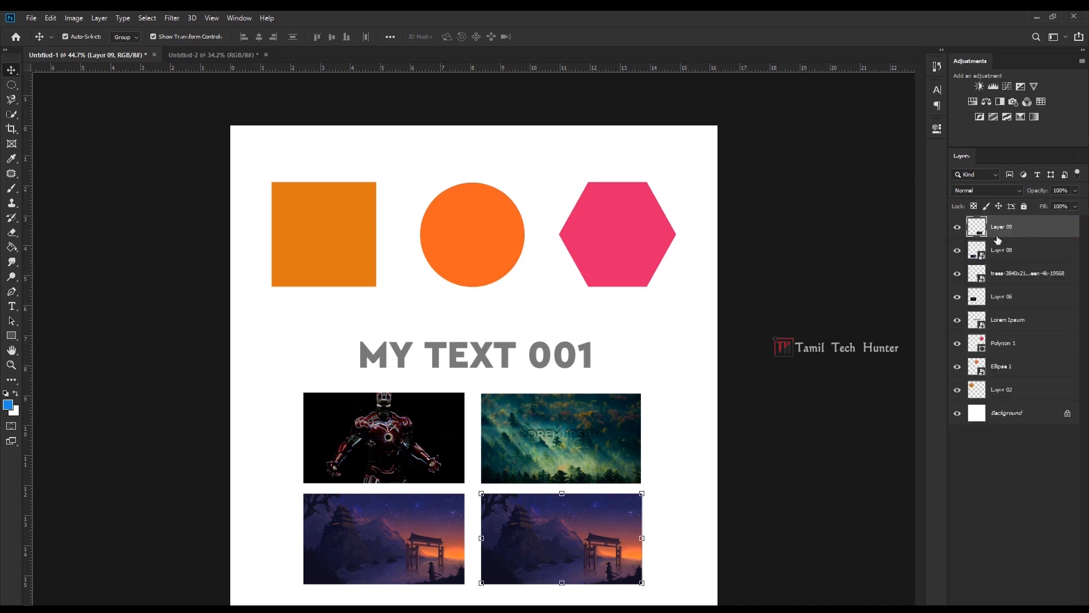
right_click(1054, 228)
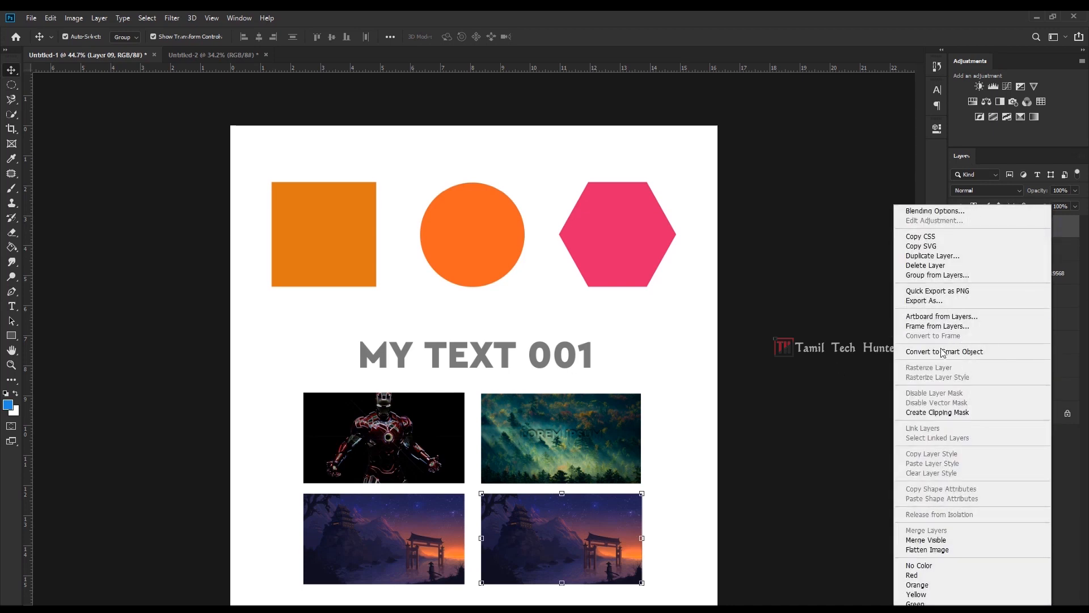
click(916, 351)
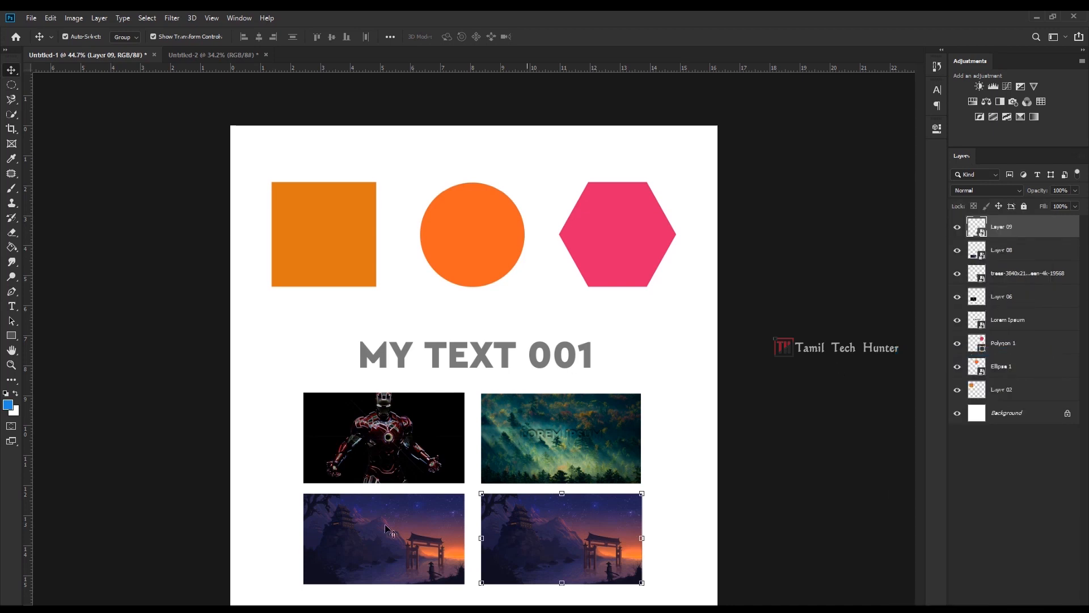
Open the planes-outrun 7680x4320 wallpaper from the Wallpapers folder as a separate document.
click(406, 529)
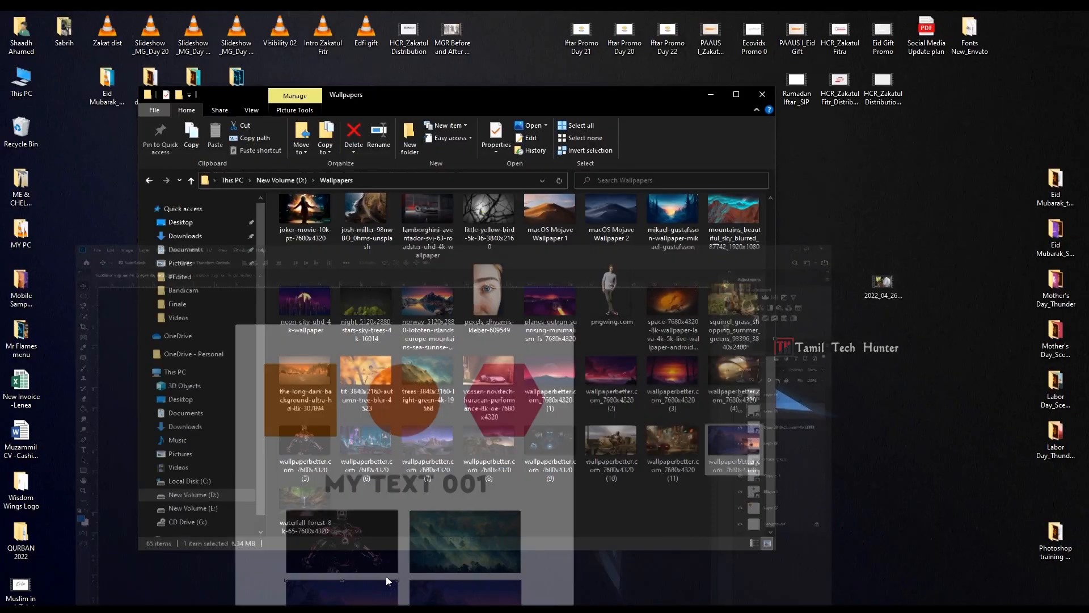
drag(550, 305, 430, 424)
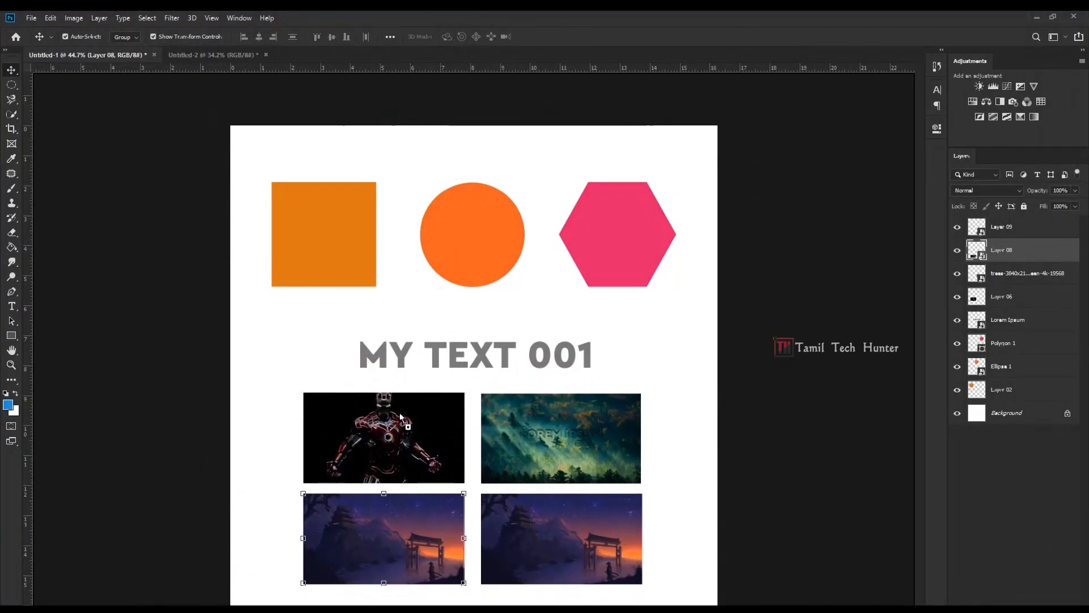
drag(400, 414, 369, 12)
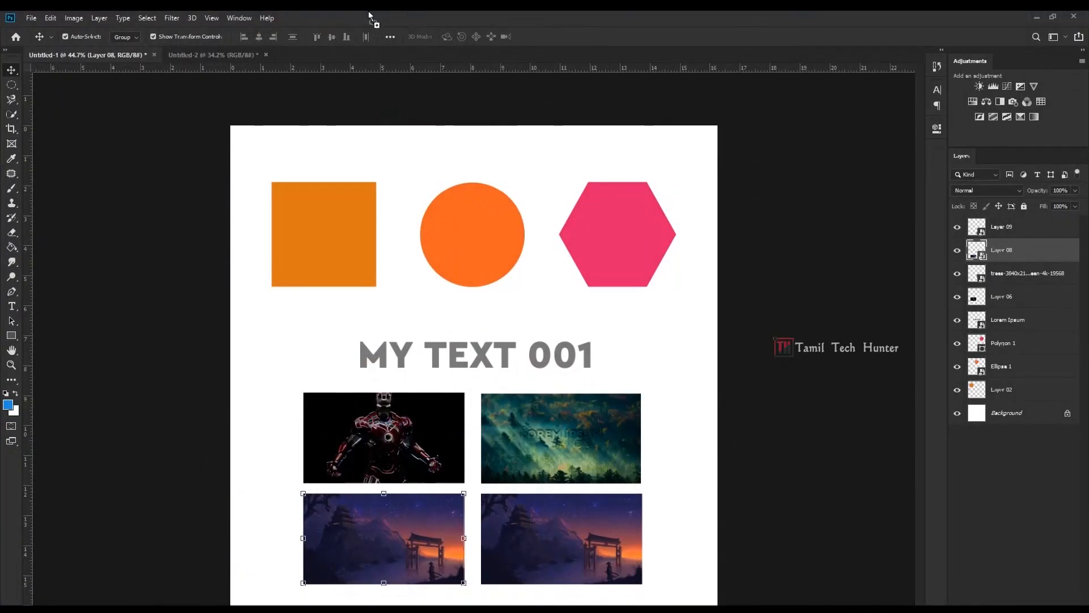
drag(553, 11, 363, 12)
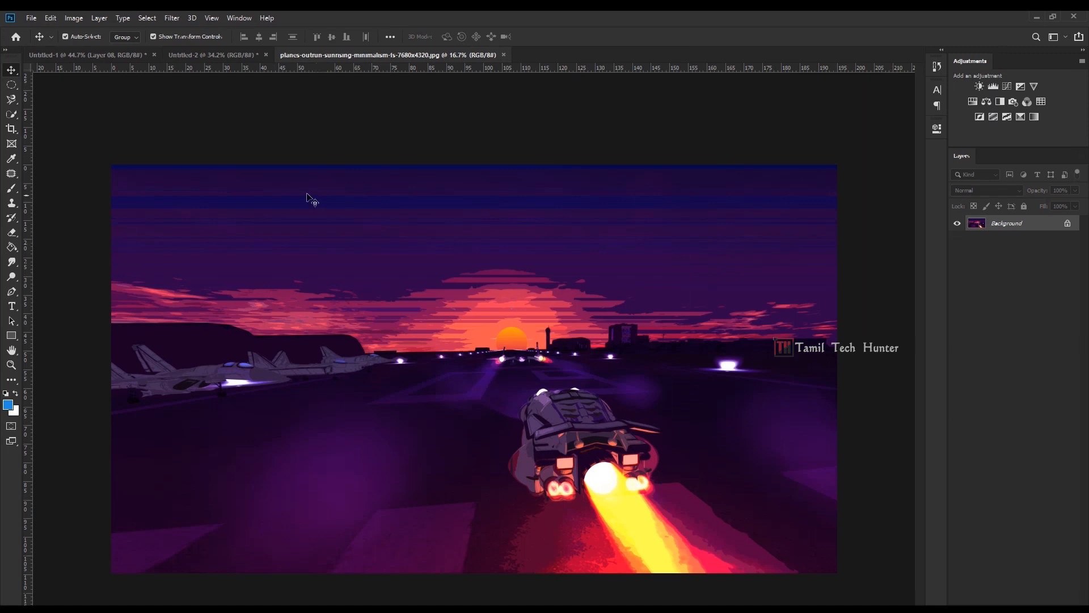
Examine the planes wallpaper's image size in inches and its resolution, discarding any change and closing the document.
click(69, 20)
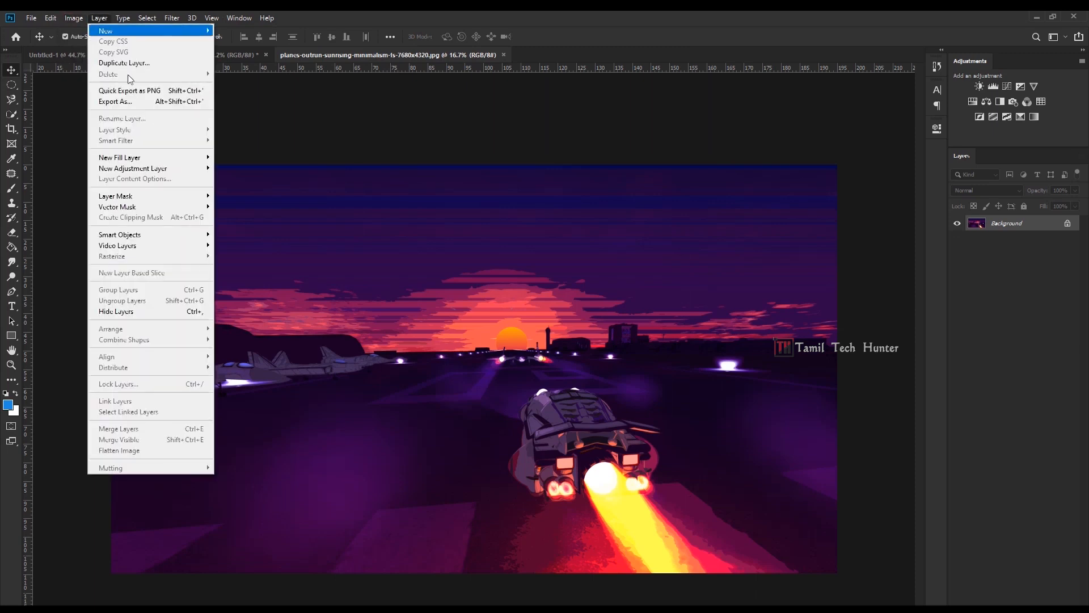
click(88, 103)
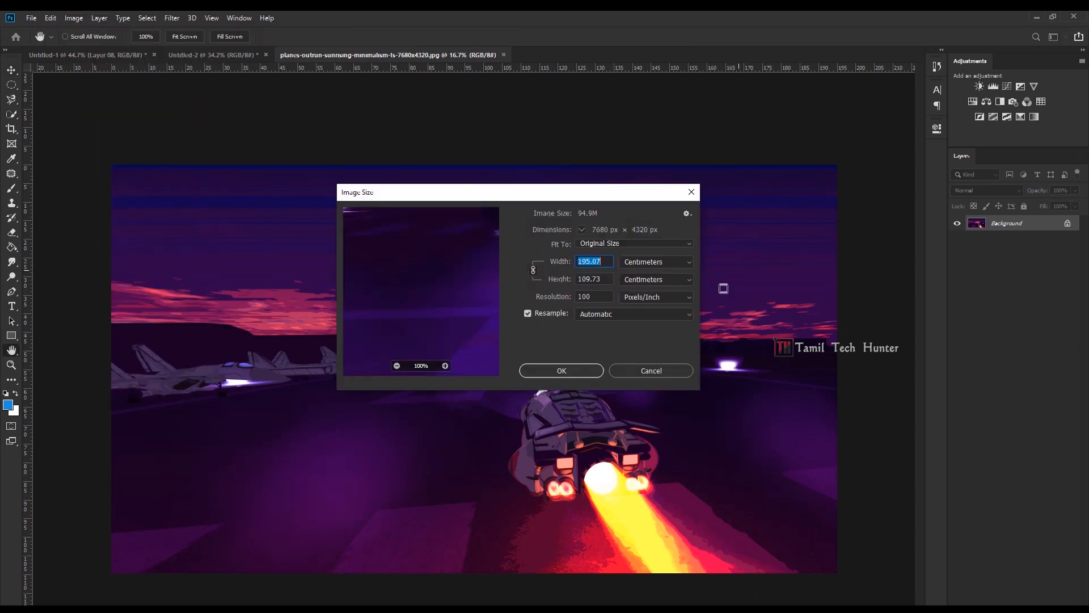
click(653, 280)
click(648, 310)
click(545, 279)
click(597, 259)
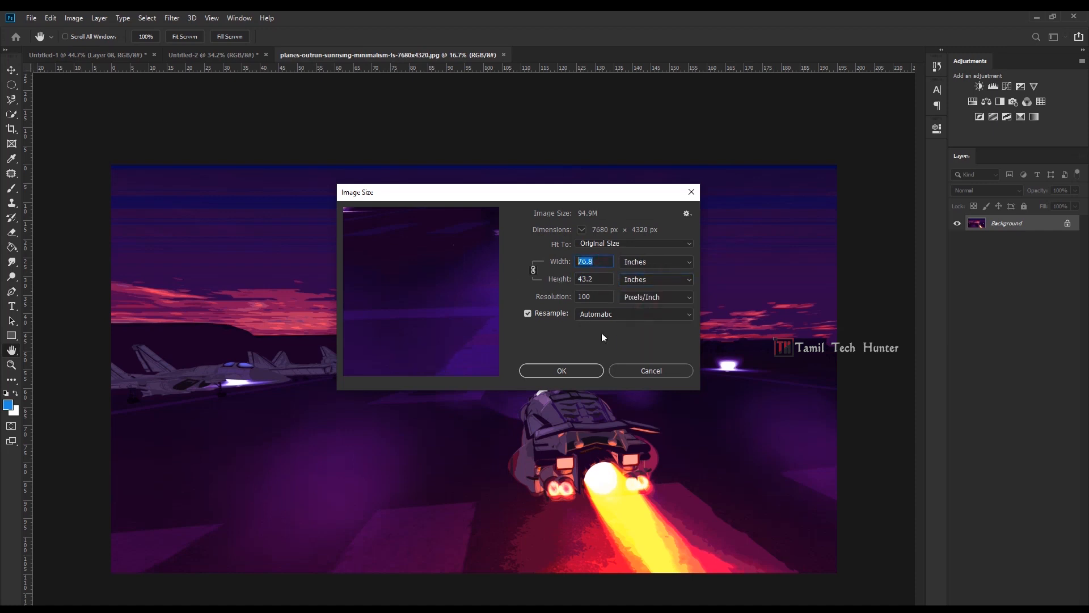
drag(606, 295, 471, 287)
click(640, 368)
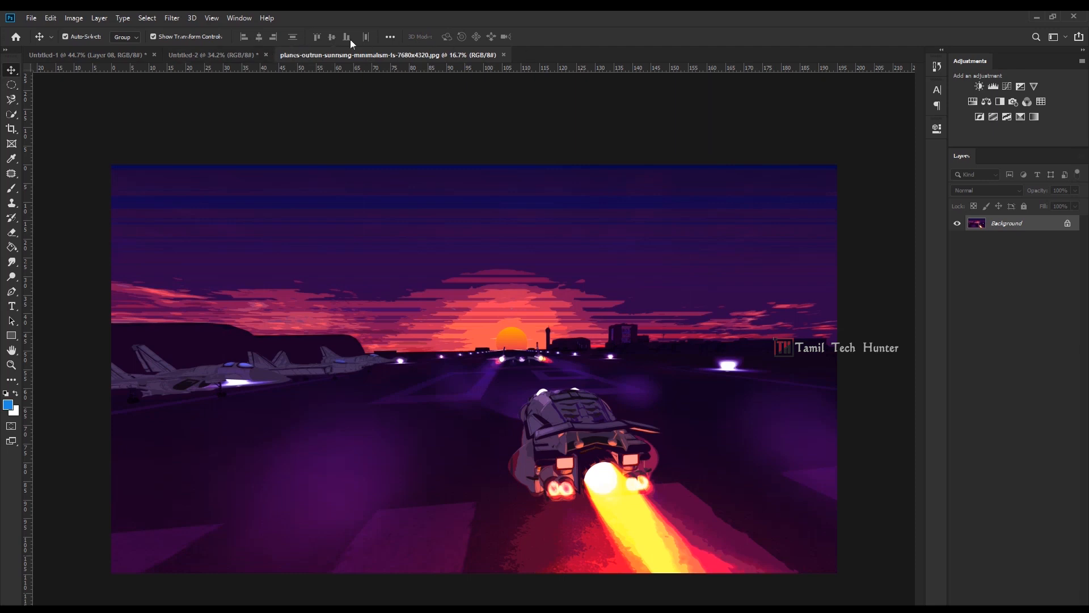
click(502, 55)
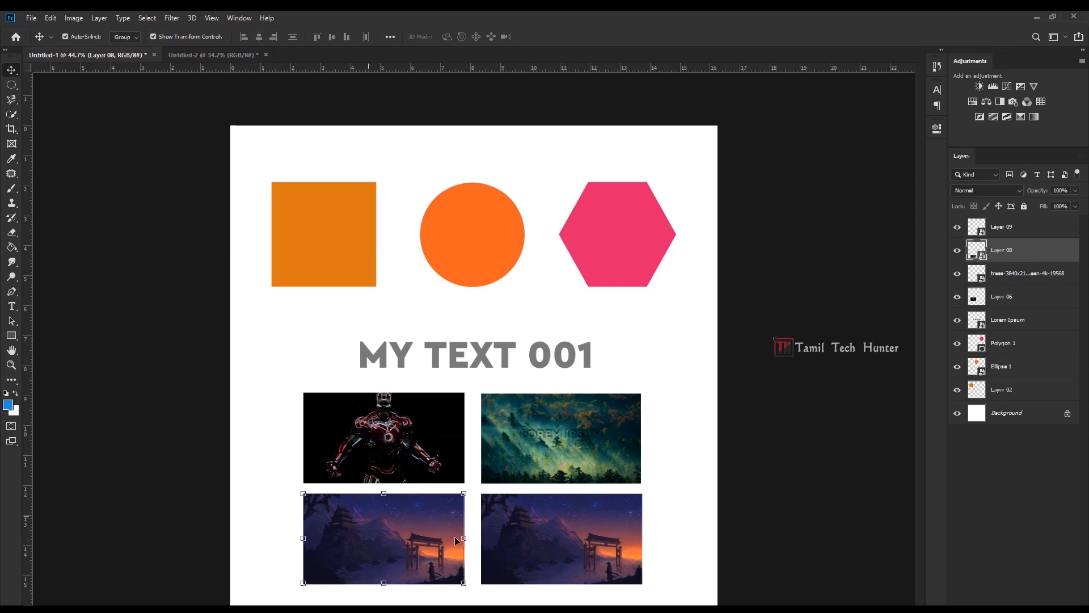
Try to rasterize the Layer 09 smart object below the forest image.
click(573, 536)
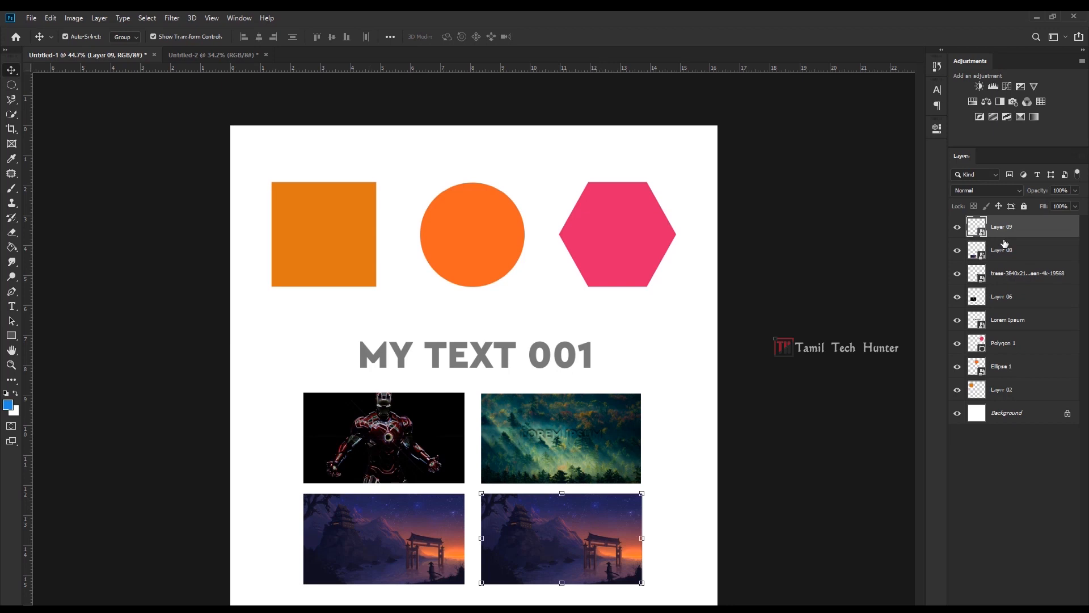
right_click(1037, 225)
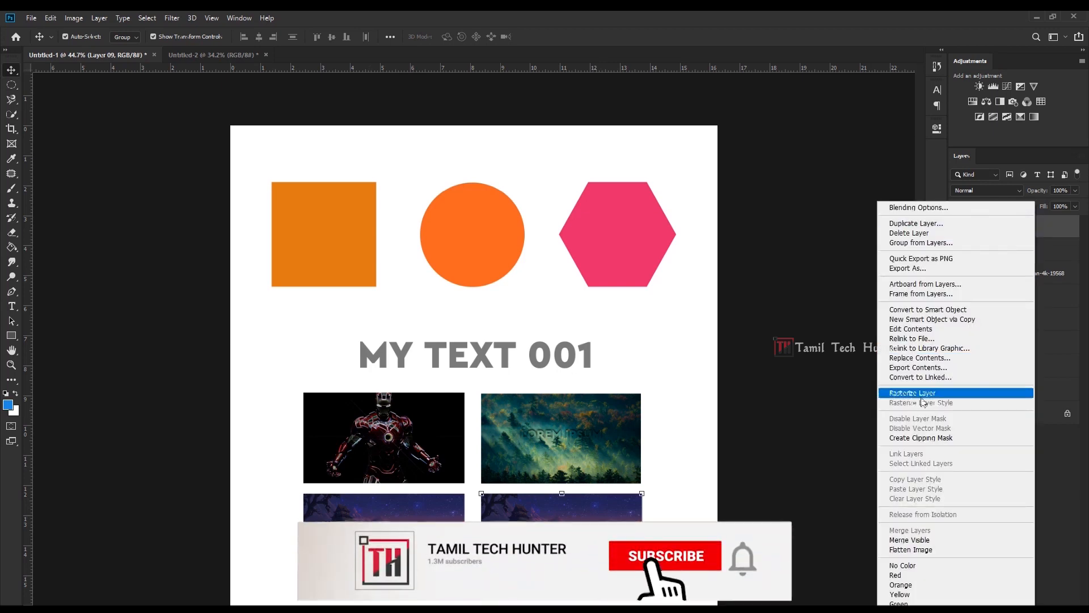
click(922, 393)
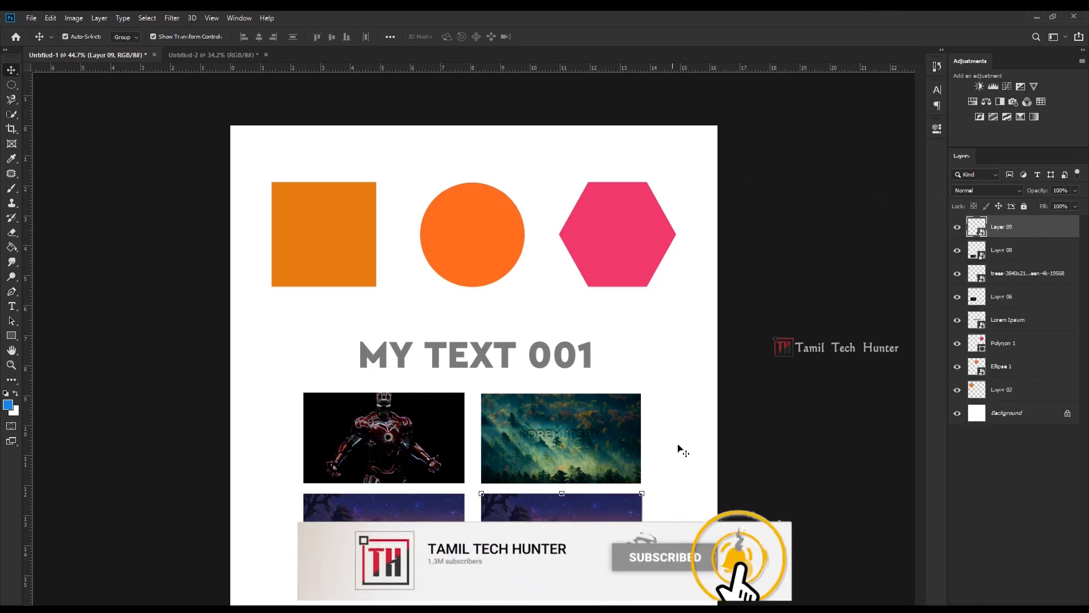
right_click(1048, 234)
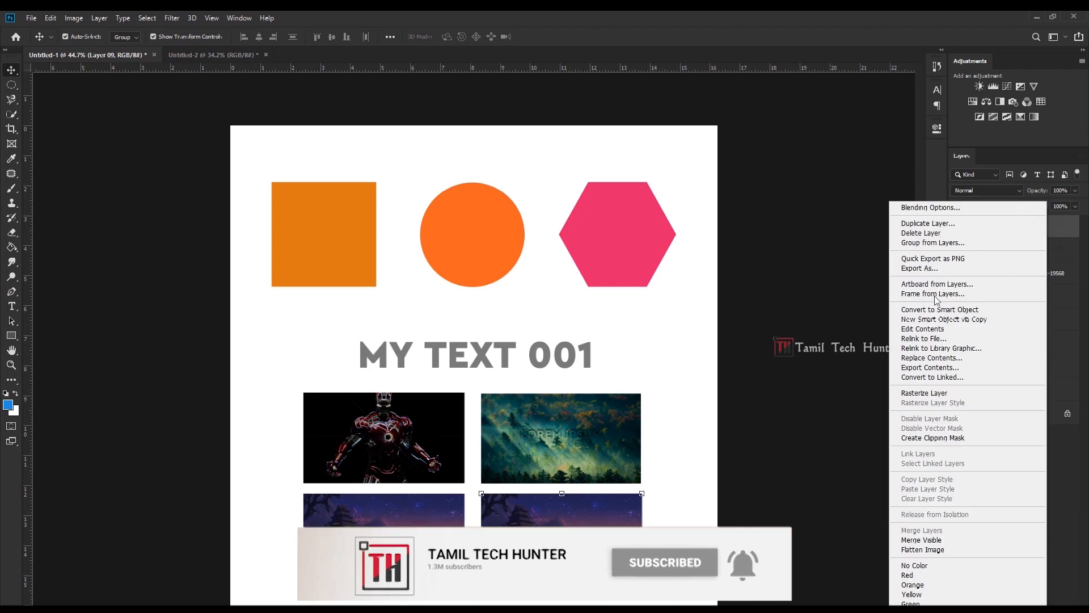
click(924, 309)
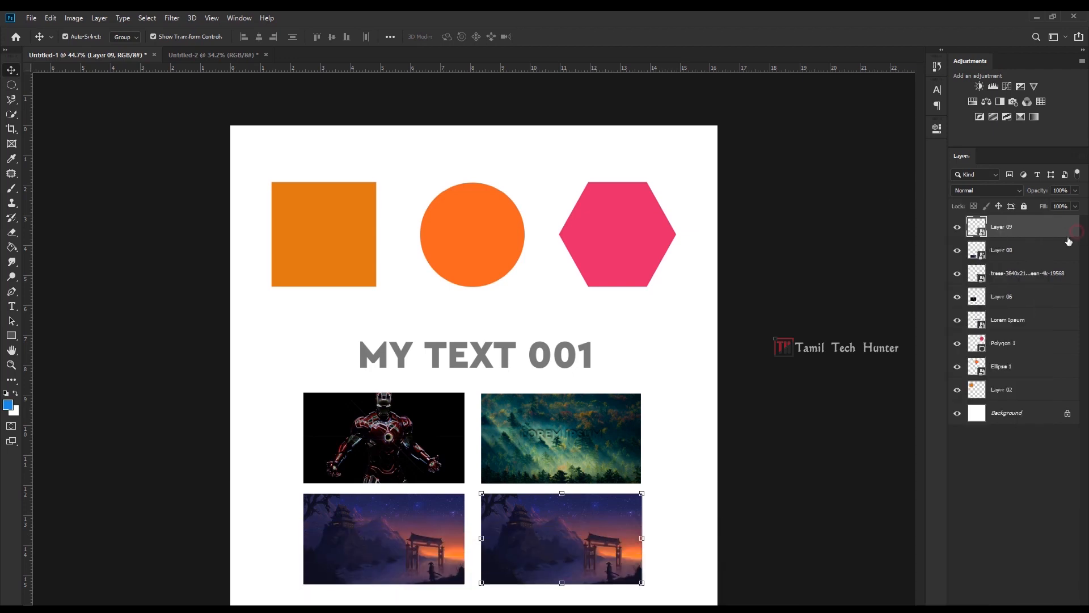
Open the contents of the Layer 08 smart object and examine its image size in inches, discarding any change.
click(360, 535)
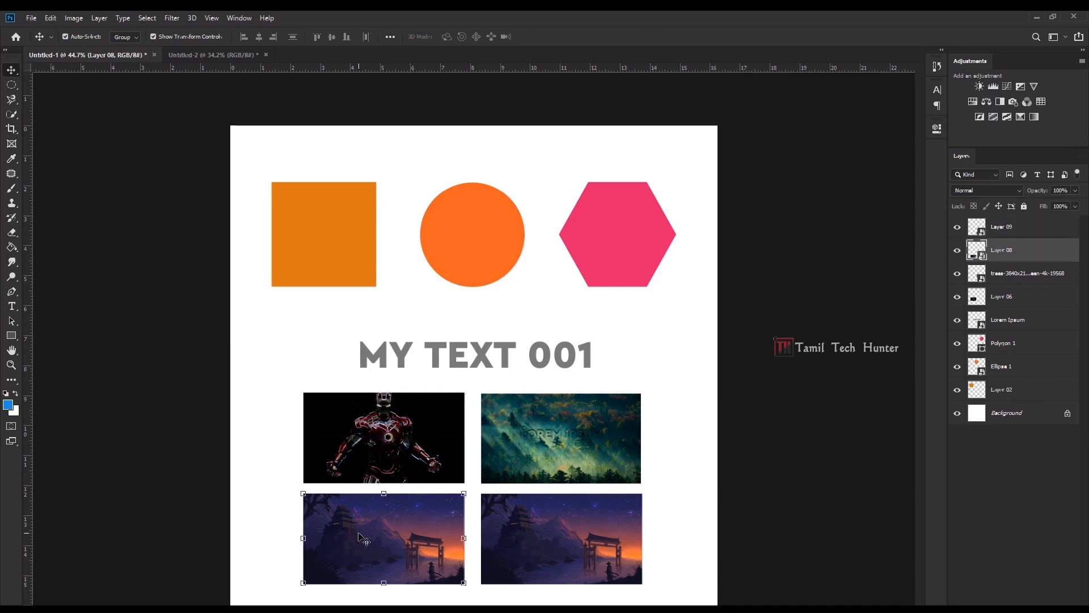
double_click(981, 255)
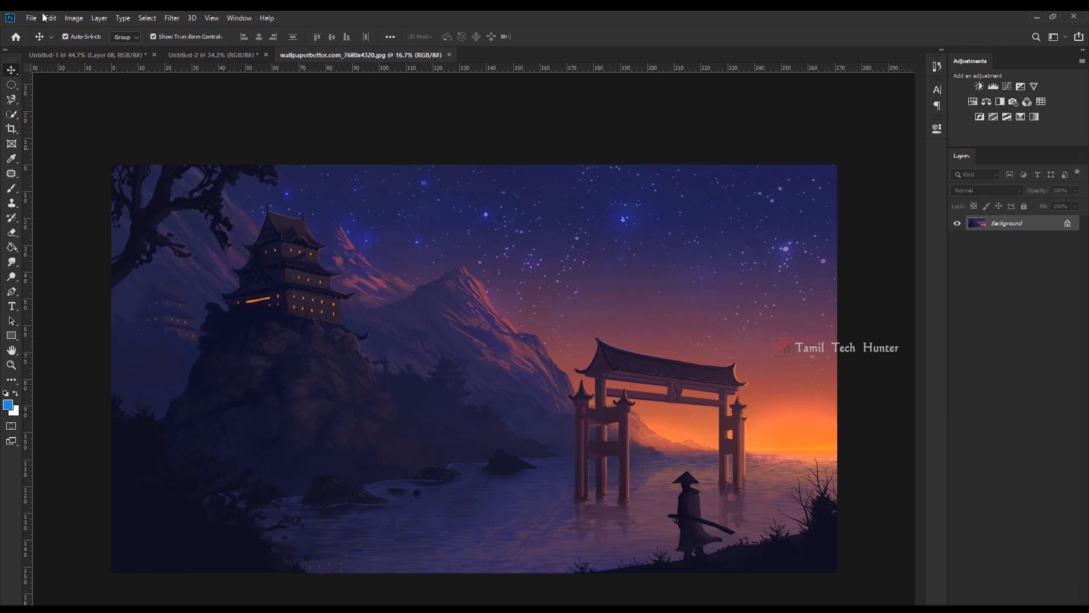
click(74, 18)
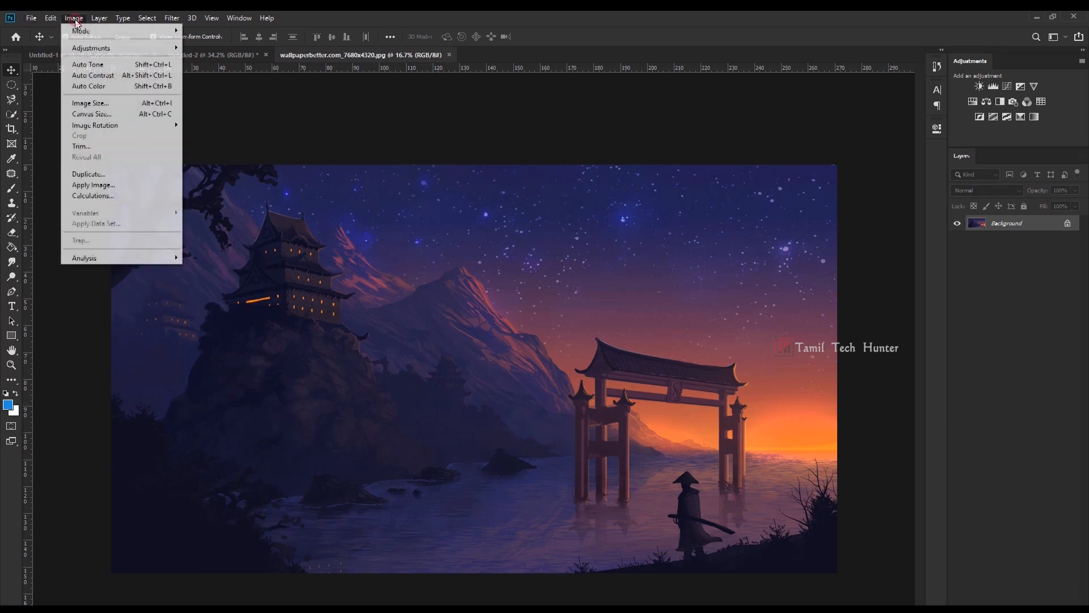
click(90, 102)
click(638, 271)
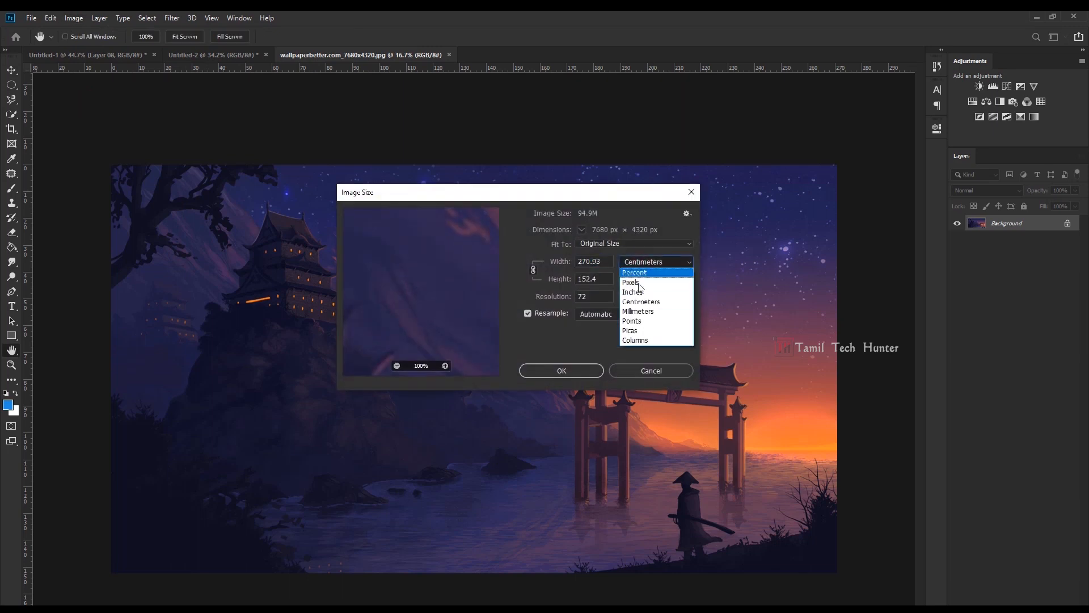
click(641, 288)
double_click(595, 278)
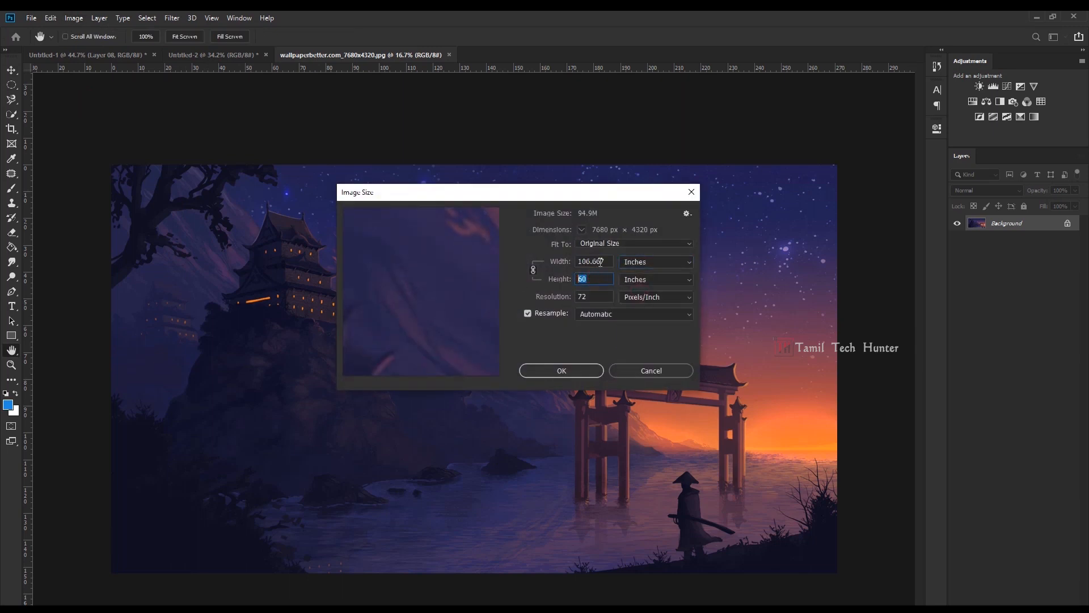
click(646, 370)
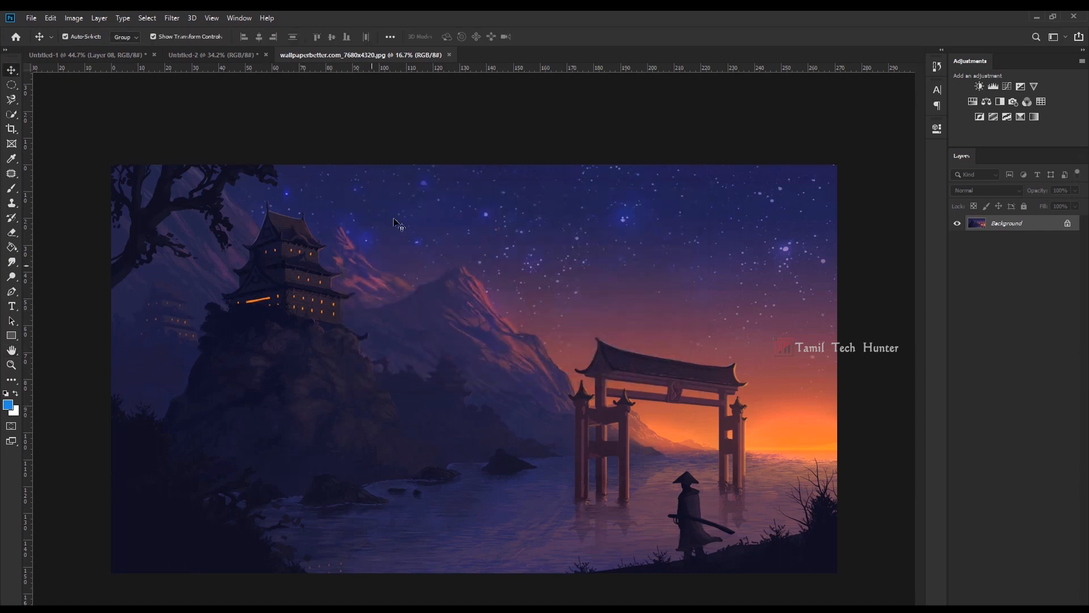
From the Untitled-1 document, open the contents of the Layer 09 smart object and examine its image size in inches without changing it.
click(63, 55)
click(569, 514)
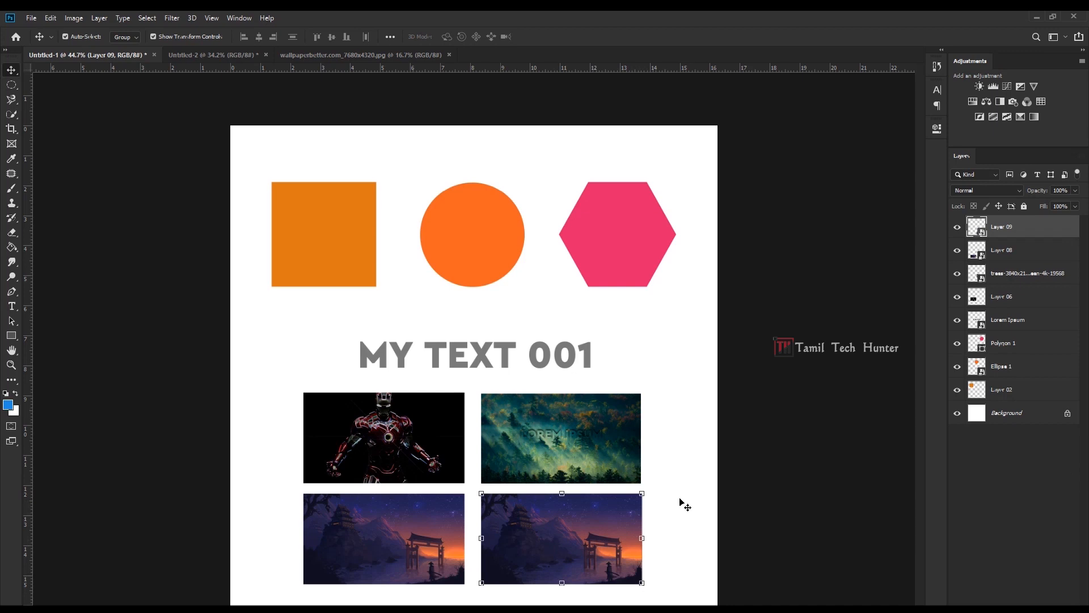
double_click(984, 234)
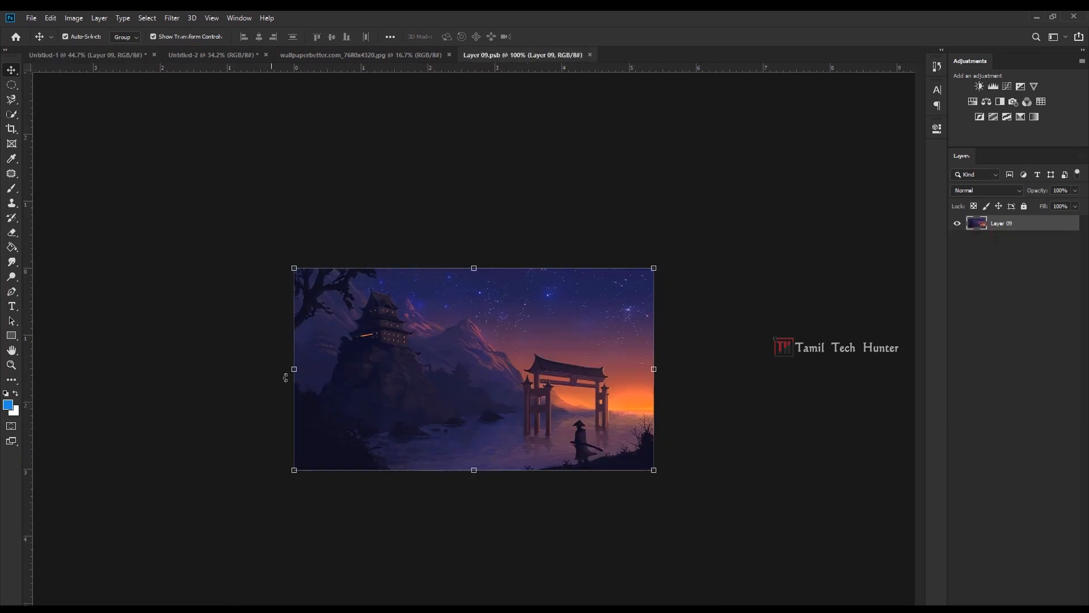
click(73, 18)
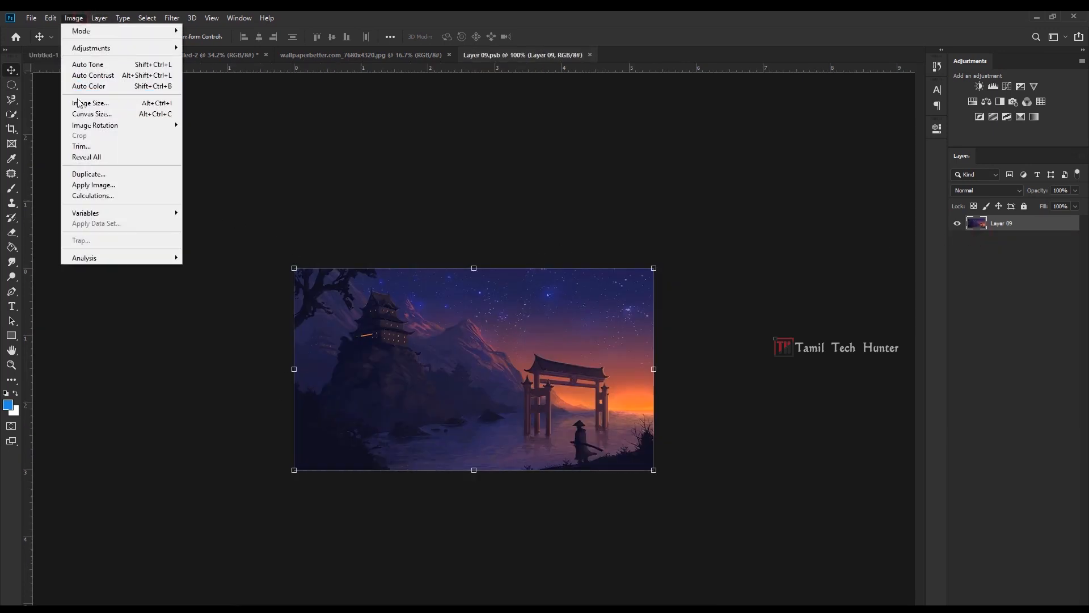
click(85, 103)
click(638, 262)
click(636, 279)
drag(604, 279, 396, 251)
drag(607, 261, 544, 258)
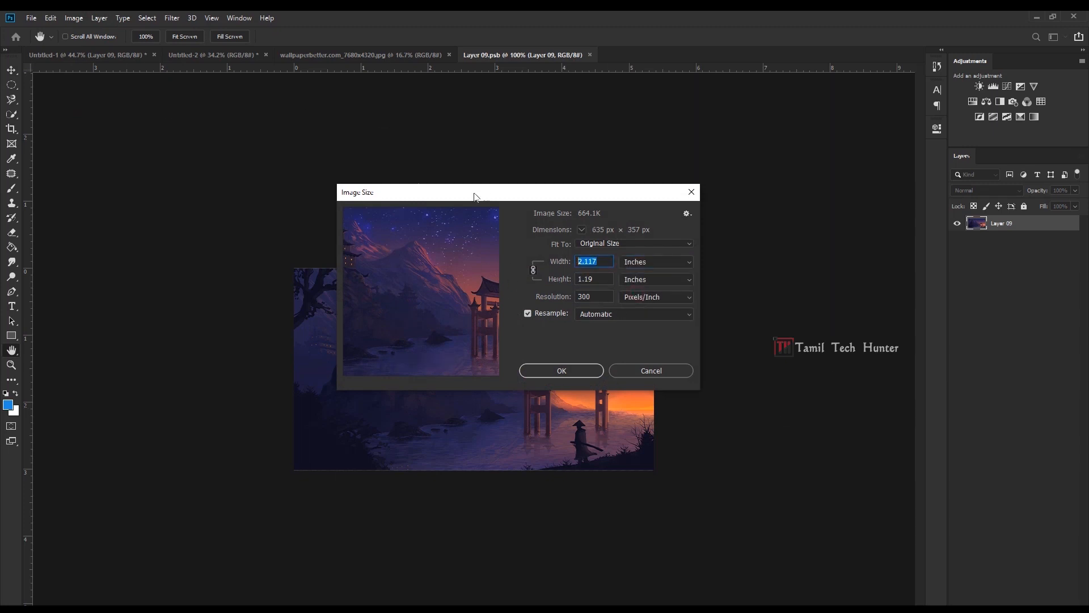
click(633, 369)
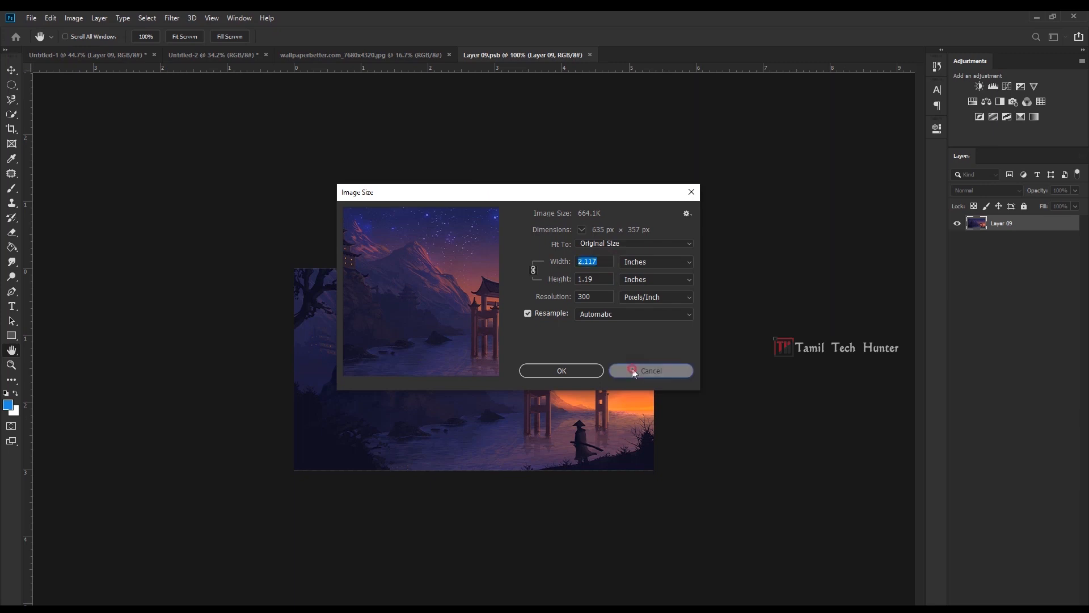
Return to the 7680x4320 temple wallpaper document and check its image size in inches again, discarding any change.
click(383, 56)
click(73, 18)
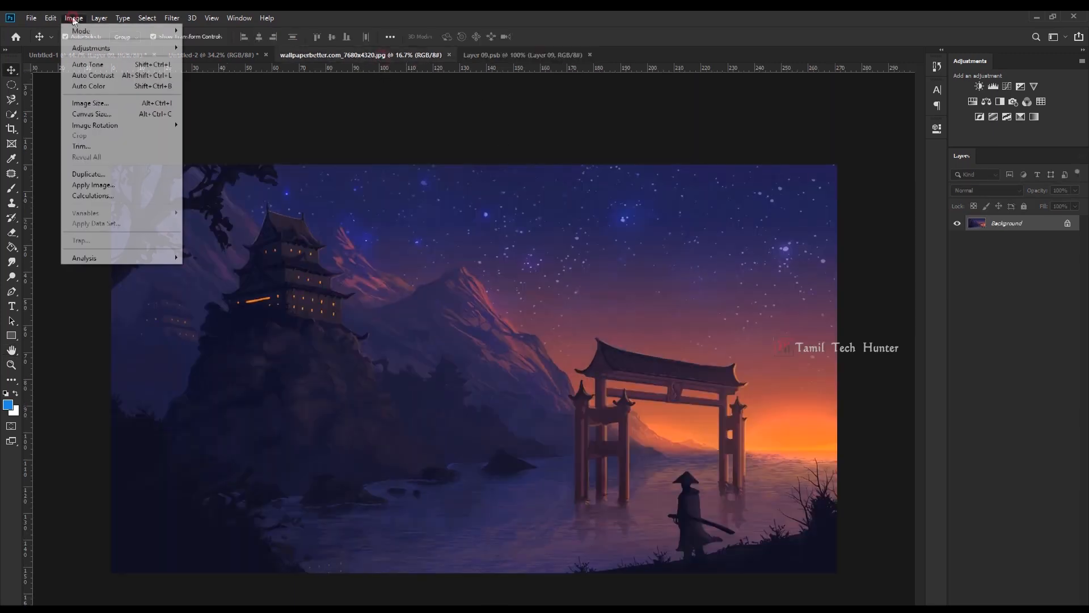
click(99, 104)
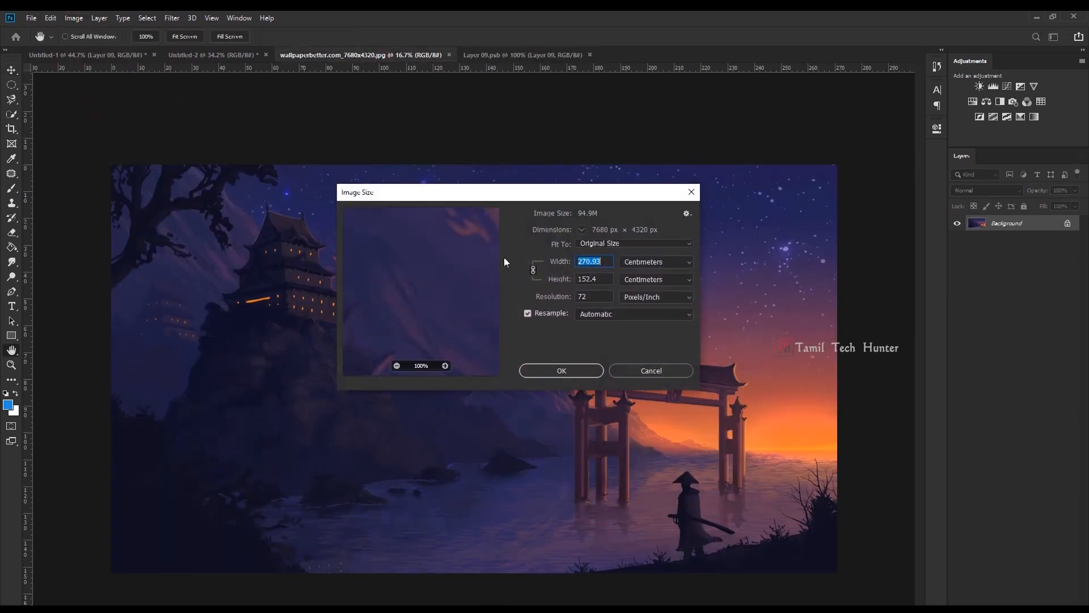
click(653, 284)
click(652, 309)
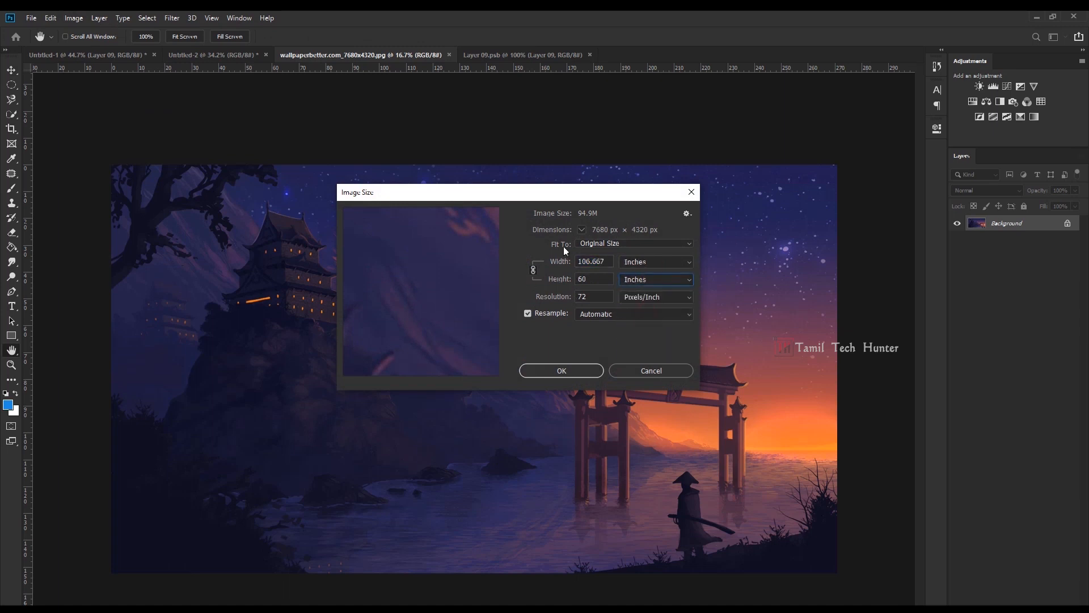
click(652, 370)
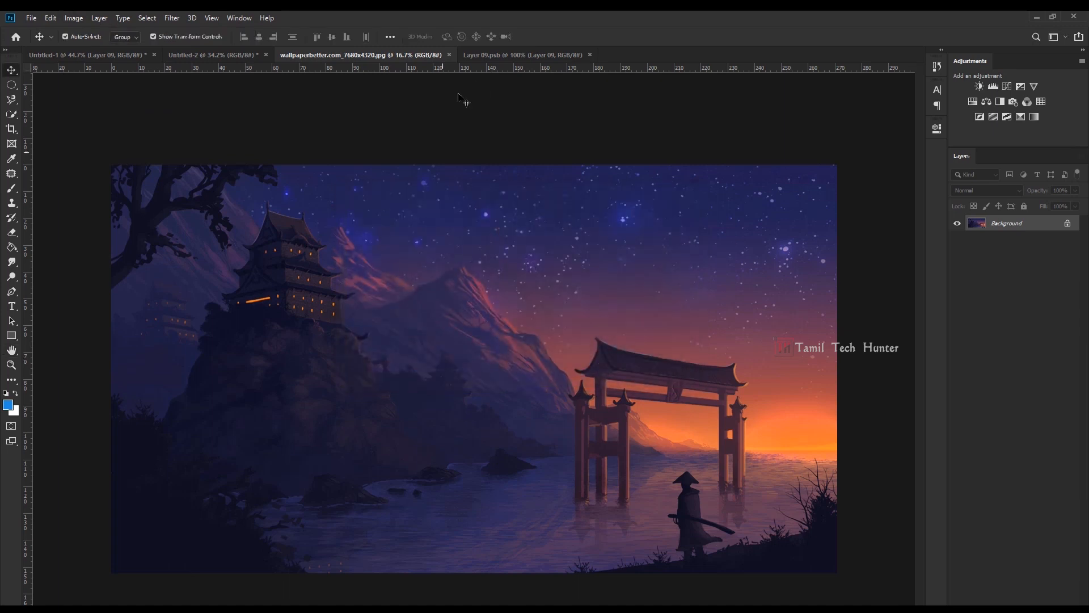
Switch back to Layer 09.psb and recheck its image size in inches for comparison, keeping its dimensions and resolution.
click(513, 54)
key(v)
click(74, 18)
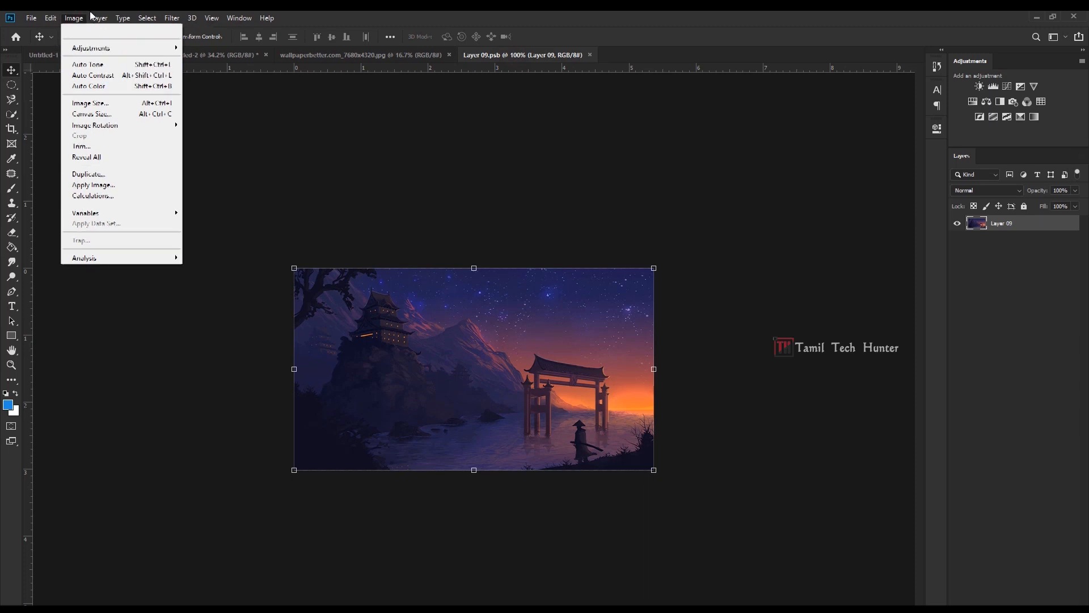
click(90, 103)
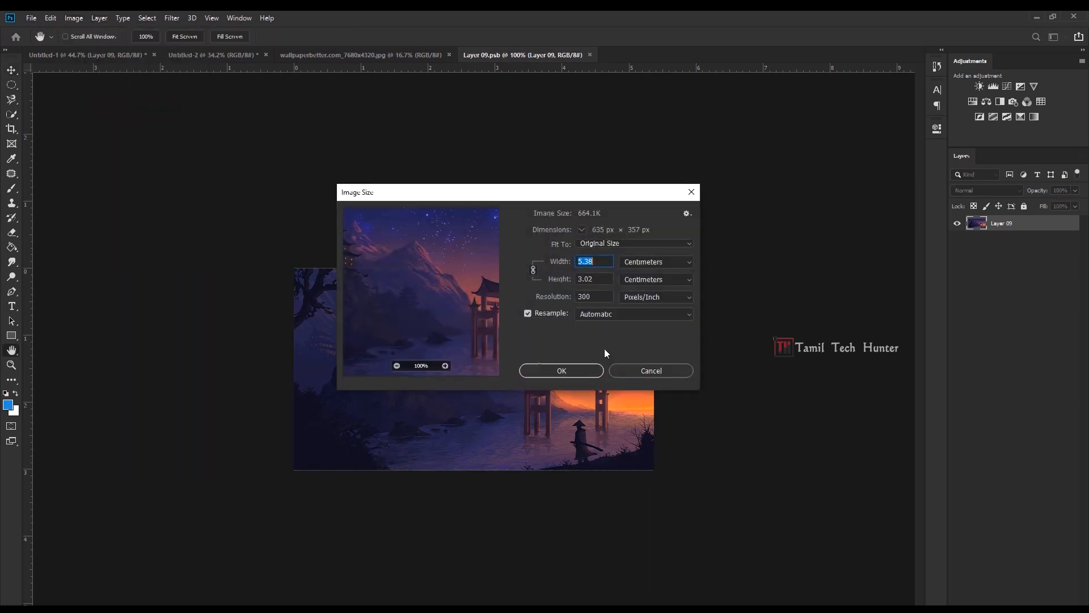
click(649, 285)
click(632, 310)
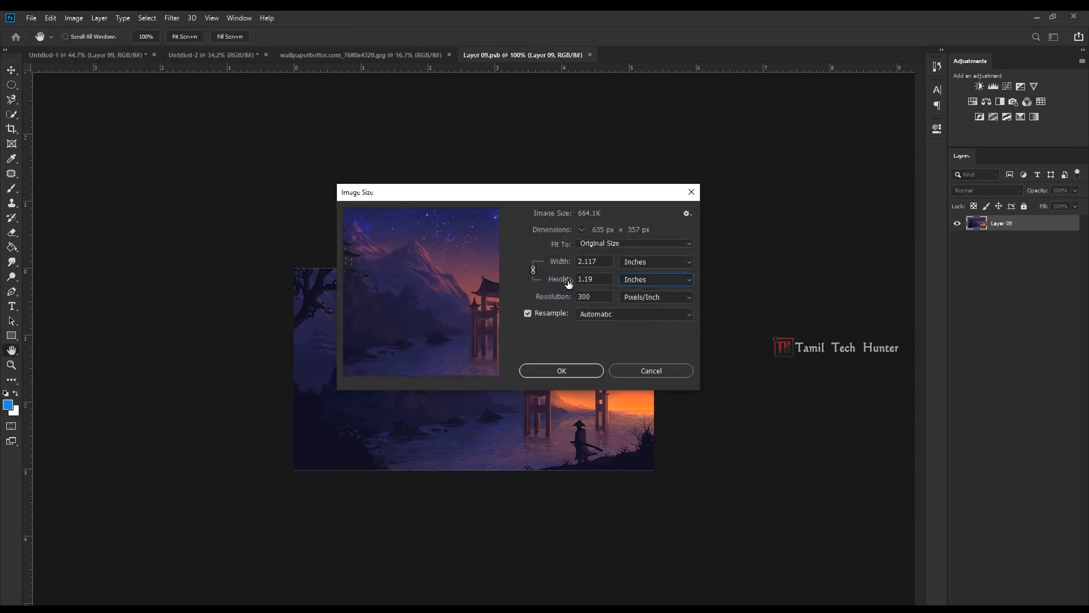
click(535, 366)
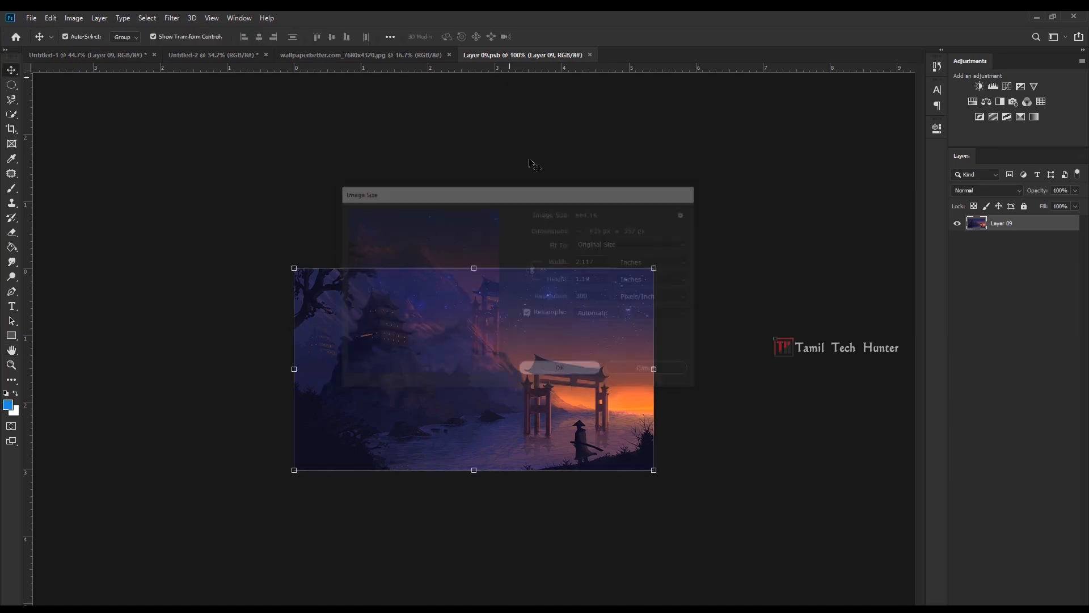
Place the planes-outrun 7680x4320 wallpaper into the Untitled-1 document as a smart object directly above Layer 08.
click(103, 55)
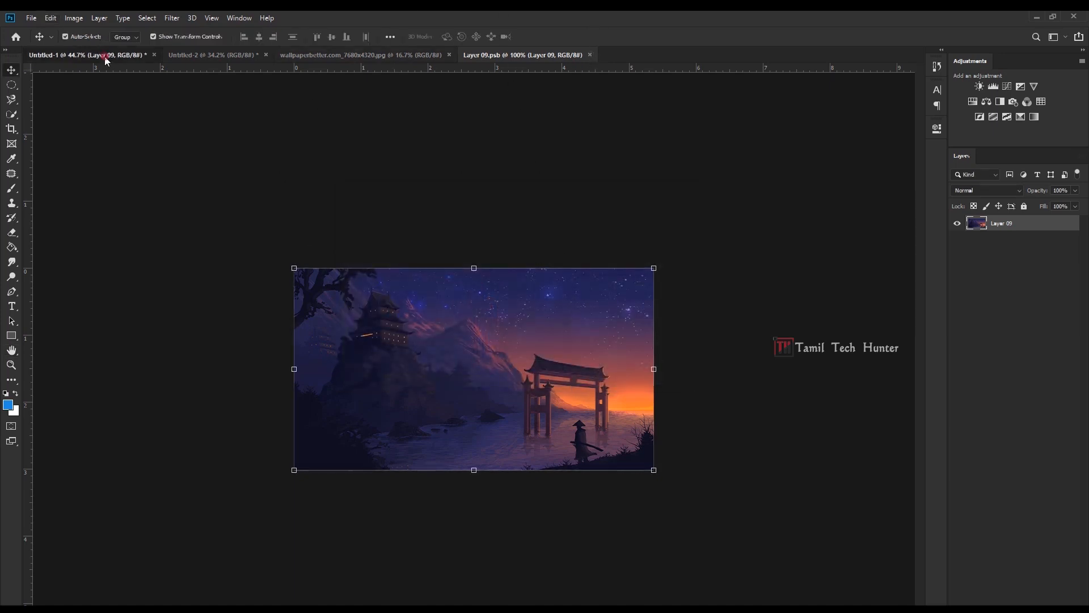
click(382, 563)
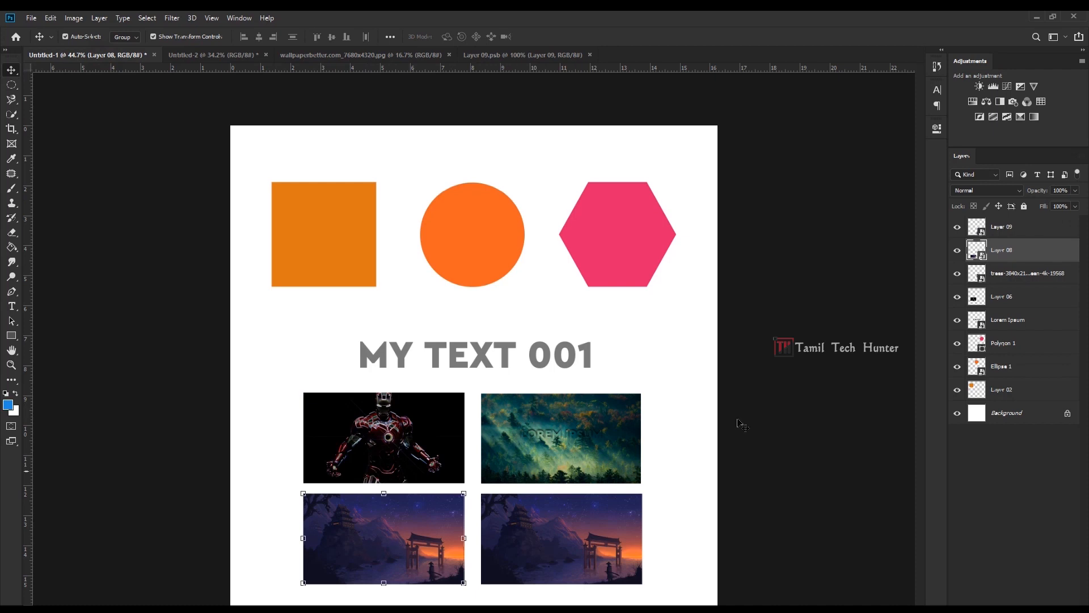
click(1036, 17)
drag(542, 296, 454, 352)
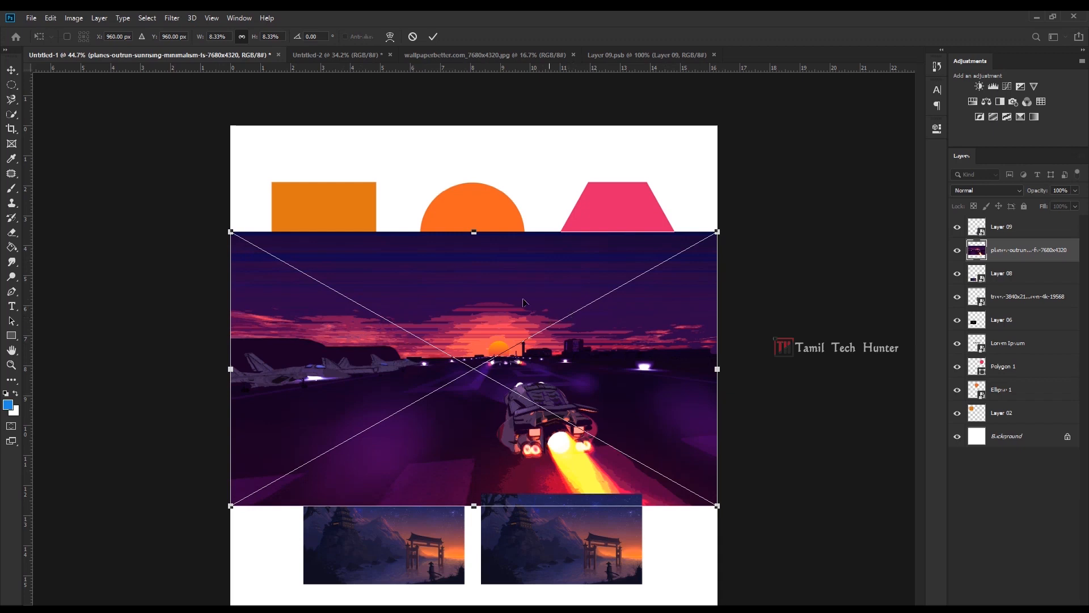
key(v)
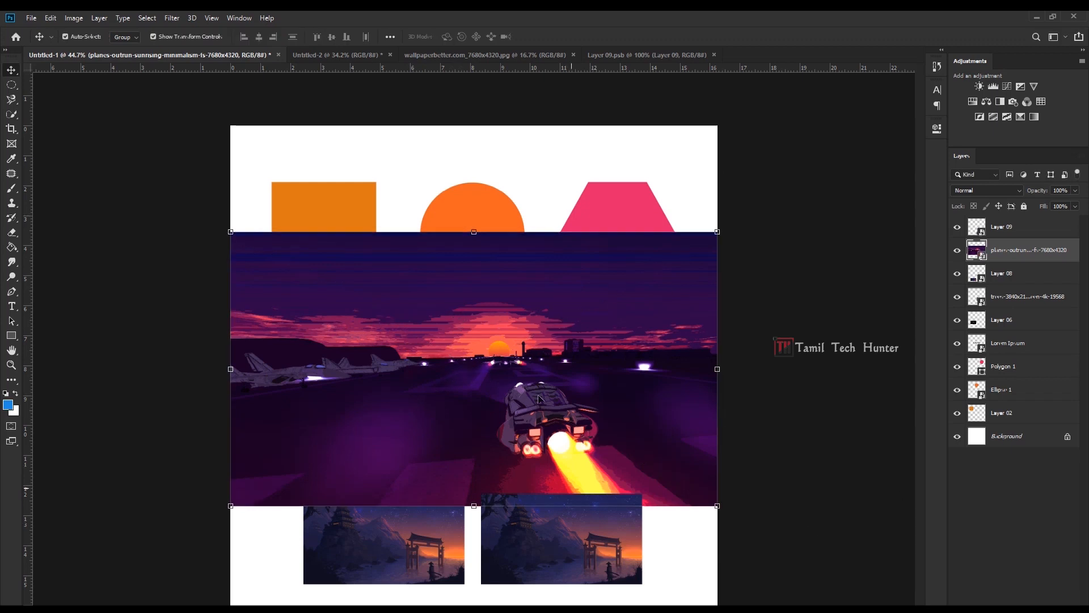
Move the placed planes wallpaper slightly up the canvas, to a vertical position of about 909 px.
drag(467, 295, 468, 228)
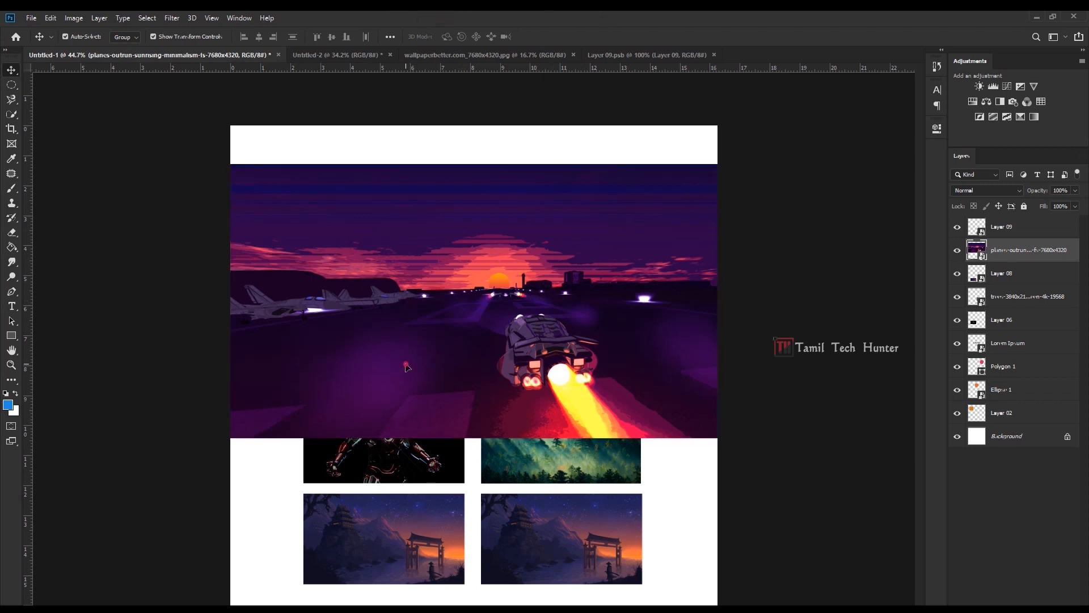
drag(378, 319, 375, 376)
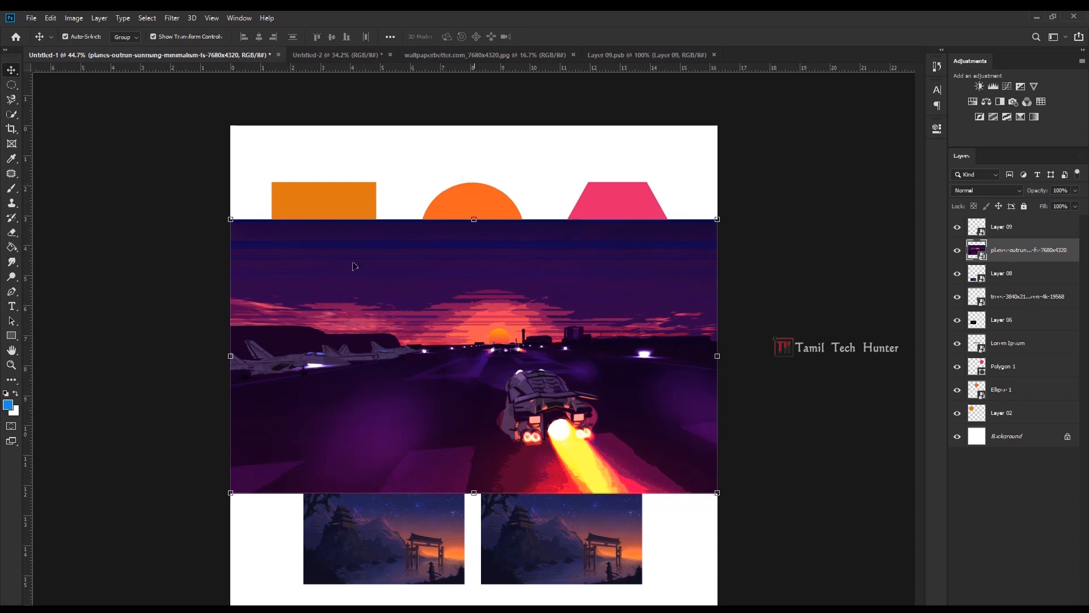
key(ctrl+t)
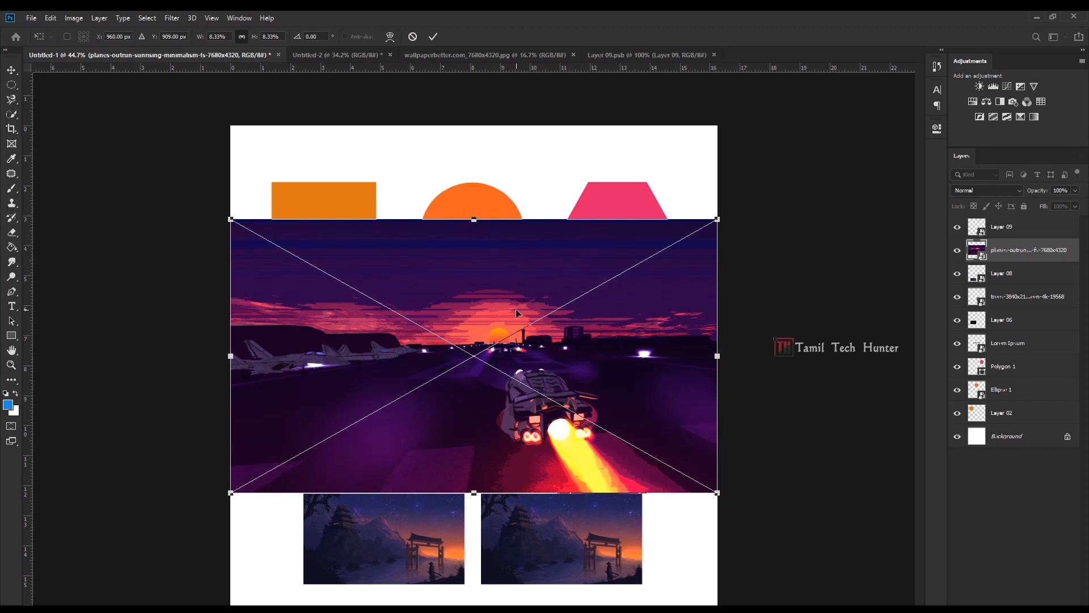
key(Return)
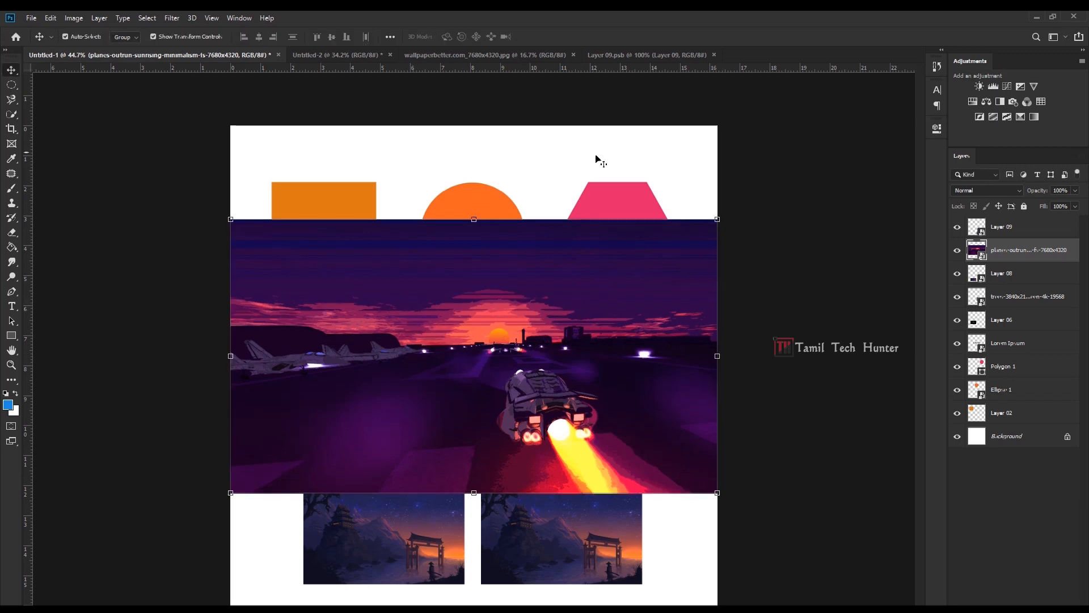
Examine the Untitled-1 document's image size and resolution without changing them, and select the planes wallpaper layer again.
click(225, 217)
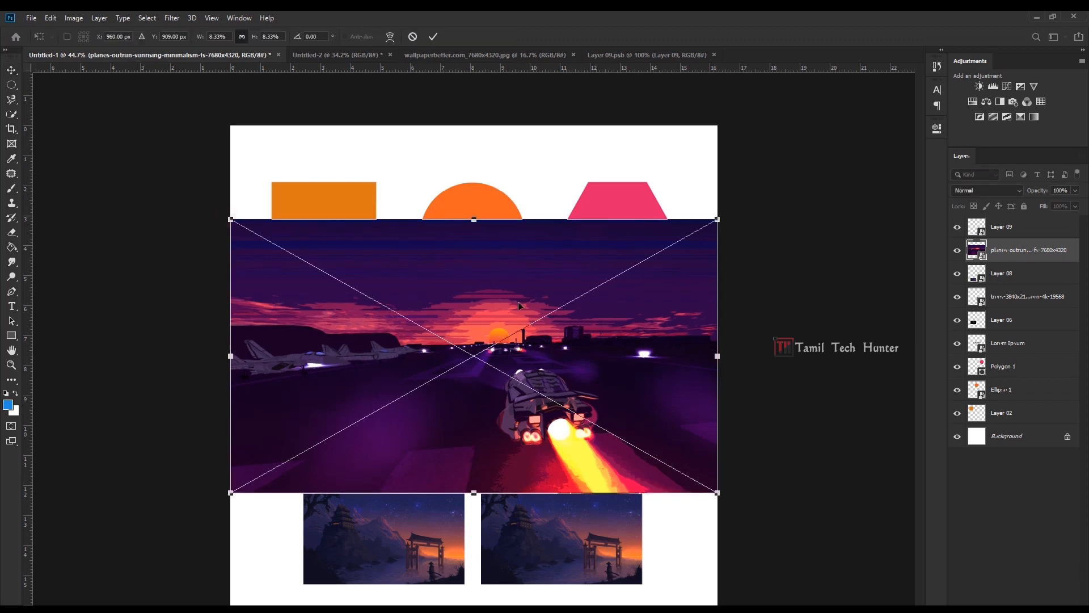
click(296, 119)
click(74, 18)
click(90, 103)
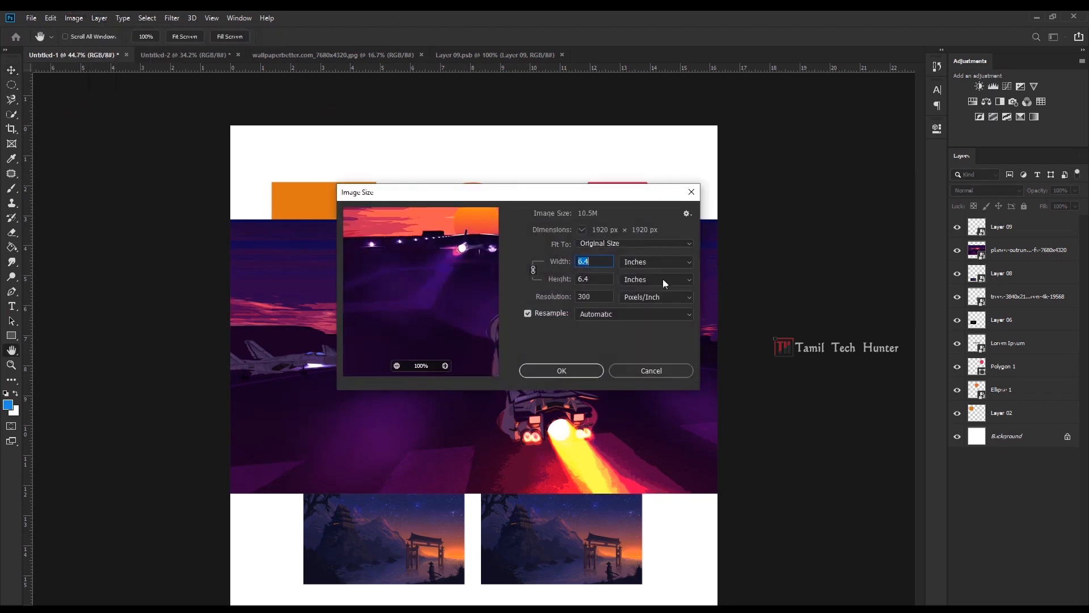
click(637, 373)
click(413, 312)
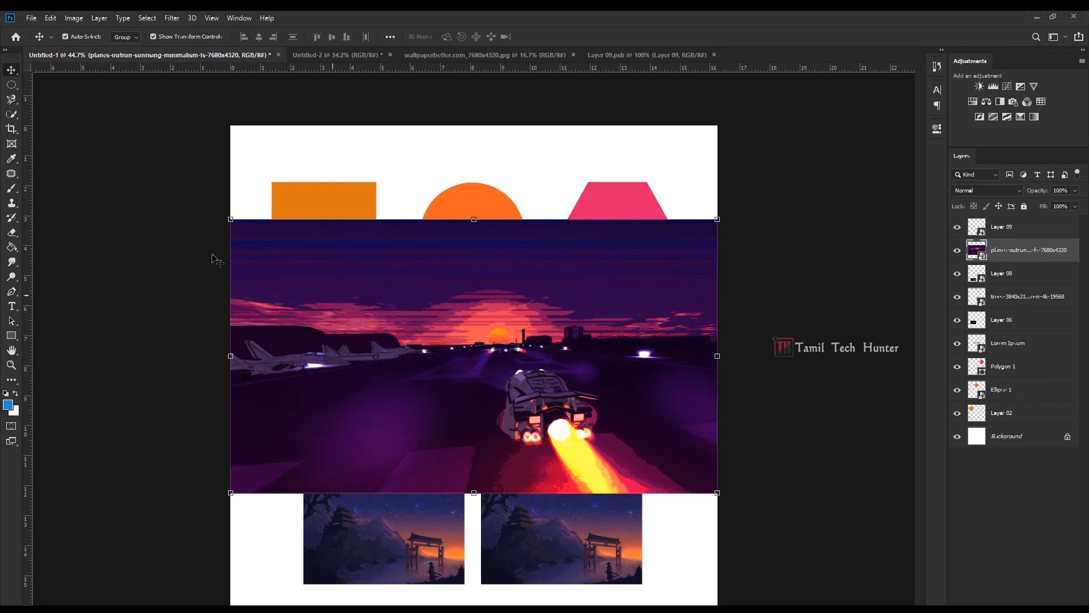
Examine the planes wallpaper layer's scale in Free Transform, leaving its size and position as they are.
click(231, 219)
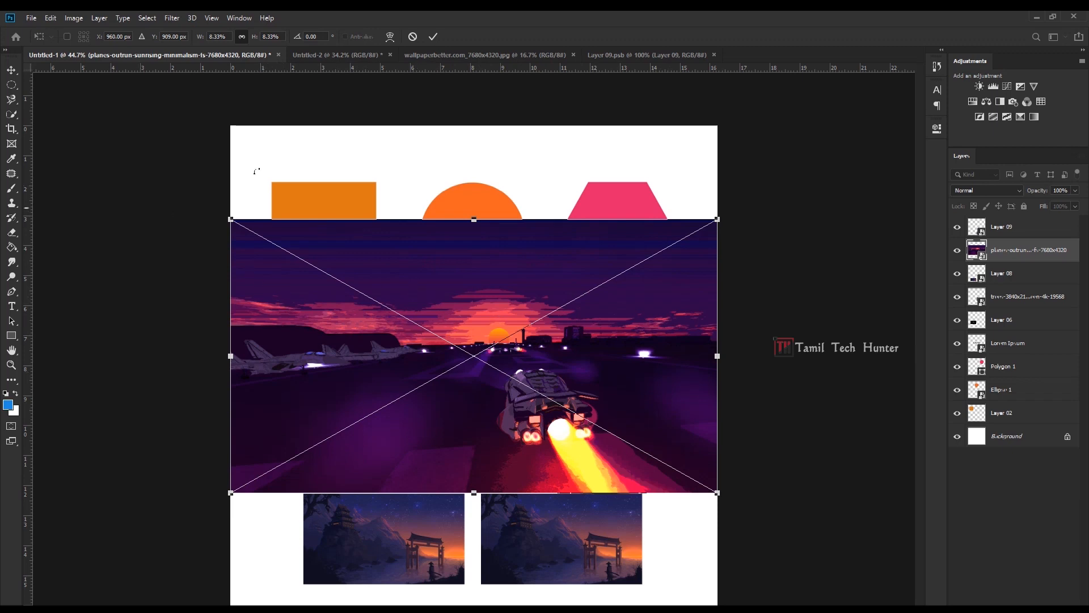
key(Return)
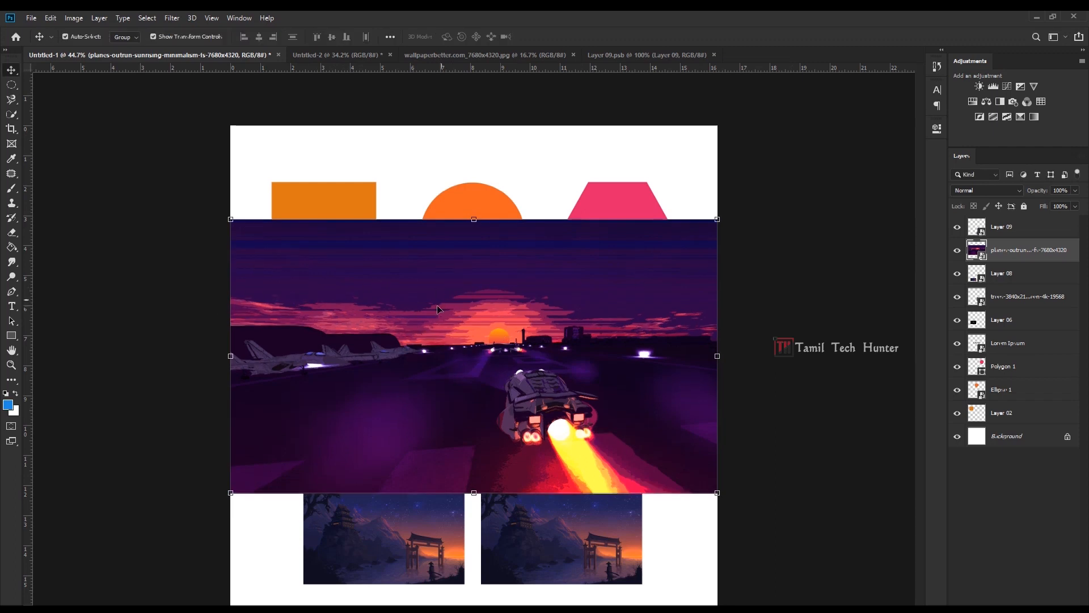
key(ctrl+t)
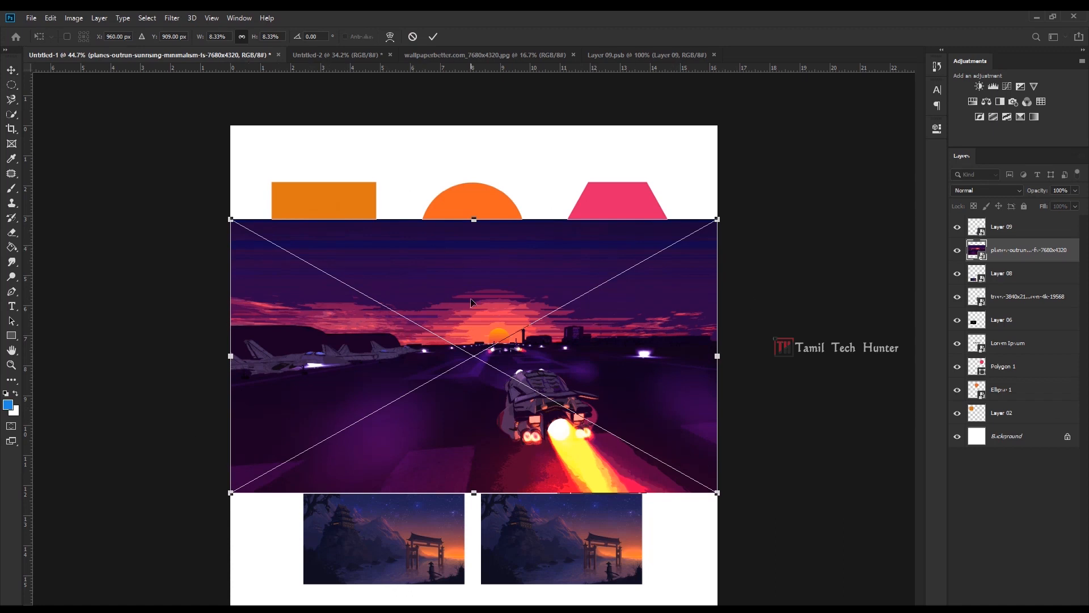
key(Return)
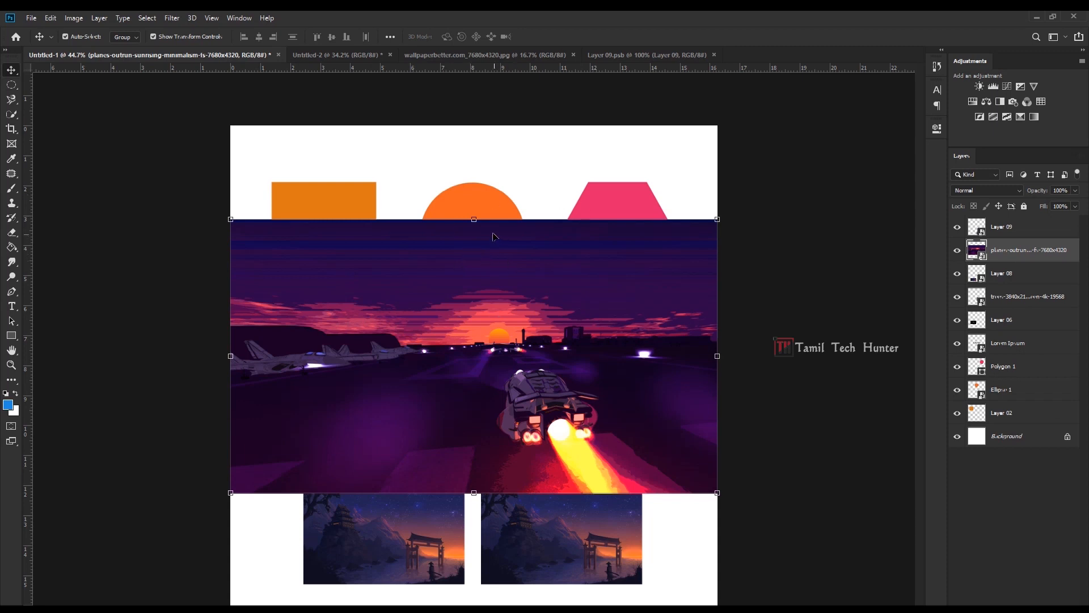
Hide the planes wallpaper layer, and examine the image size of Layer 09.psb without changing it.
click(957, 250)
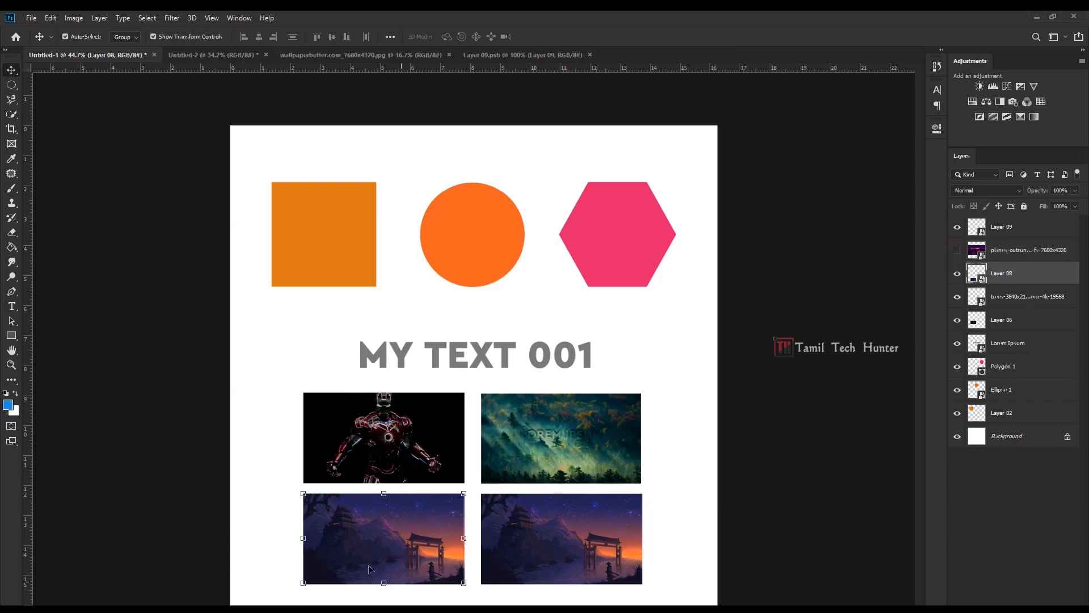
click(567, 514)
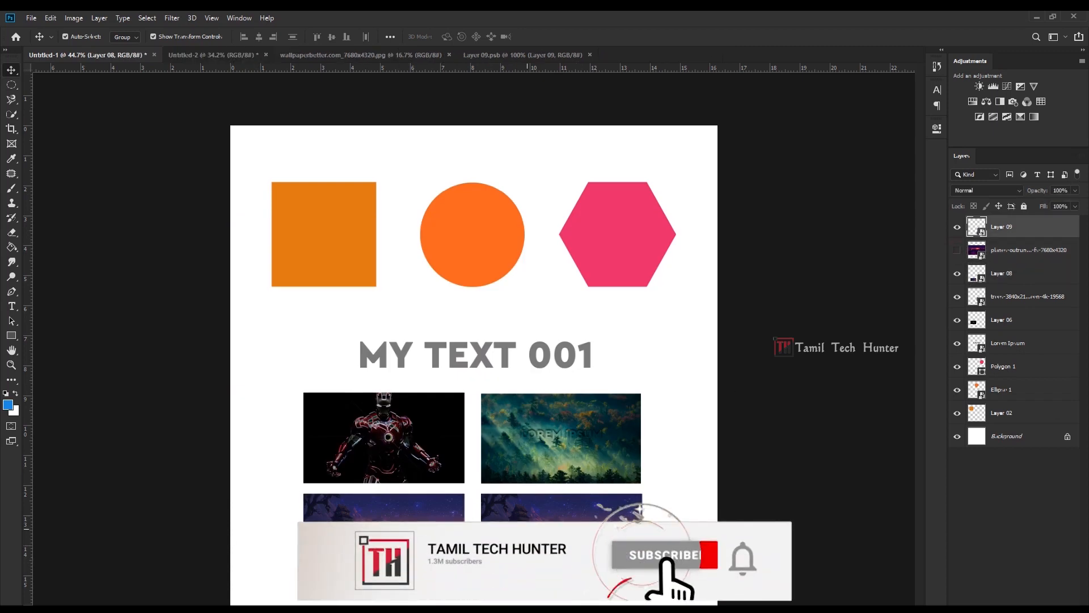
click(525, 54)
click(73, 18)
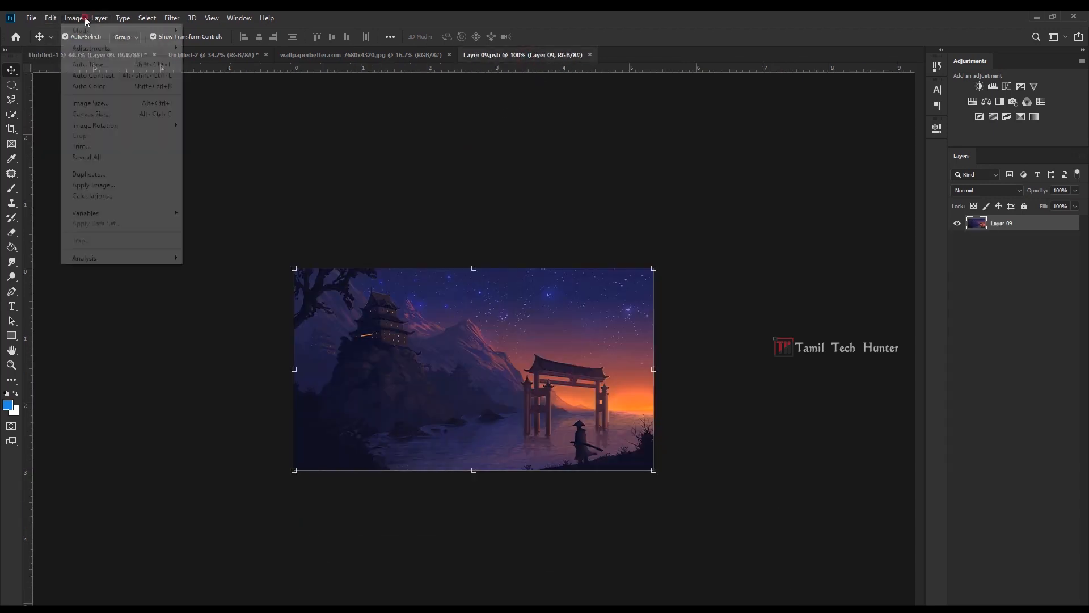
click(94, 103)
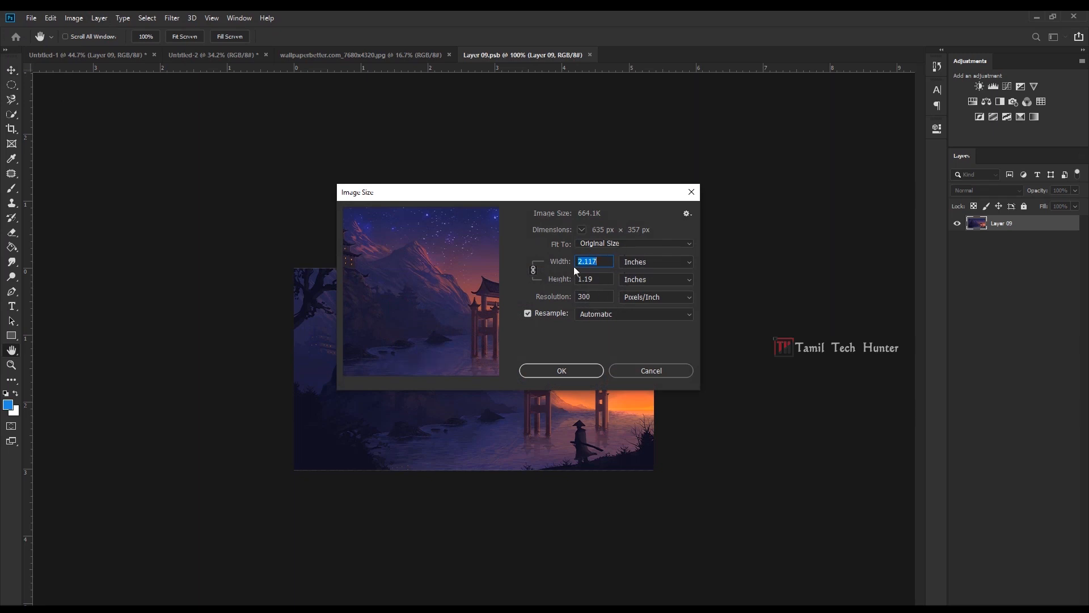
click(644, 371)
key(v)
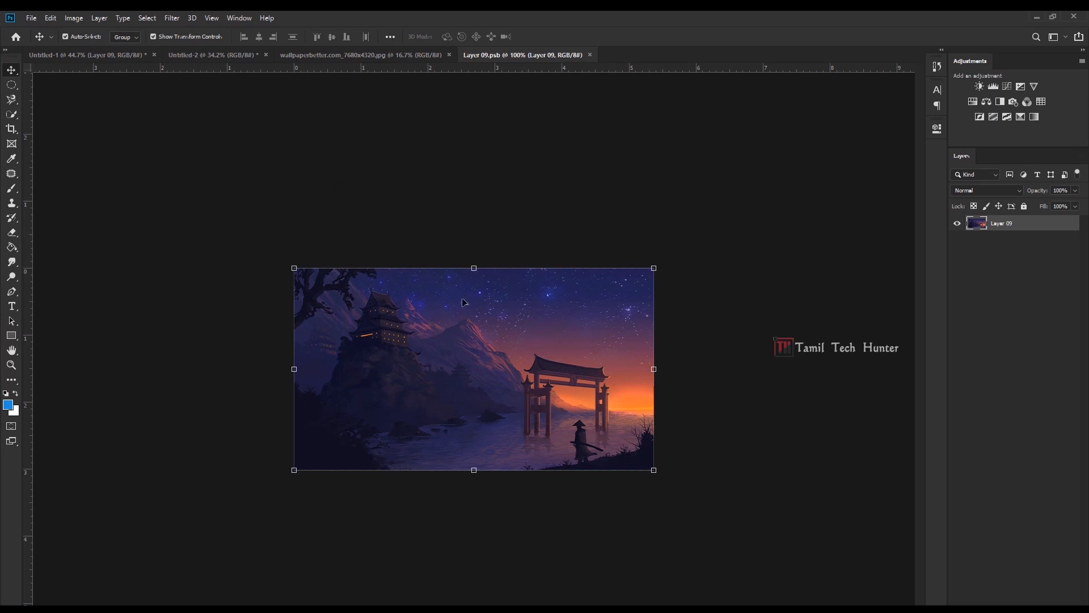
Return to the Untitled-1 document and compare the Free Transform scale of Layer 08 with that of Layer 09, changing neither.
click(48, 57)
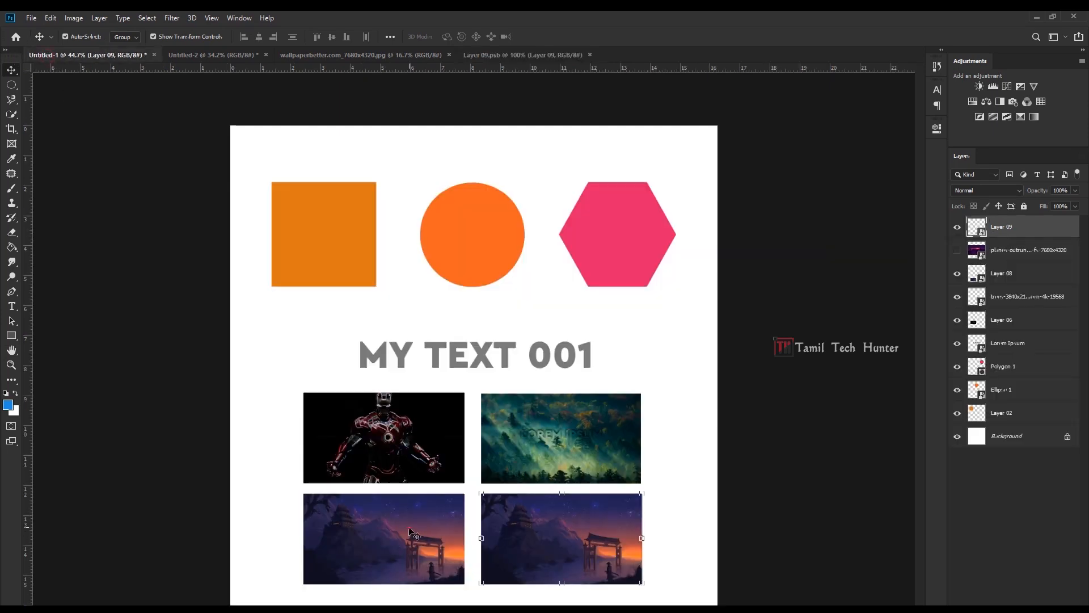
click(413, 533)
click(633, 545)
click(404, 535)
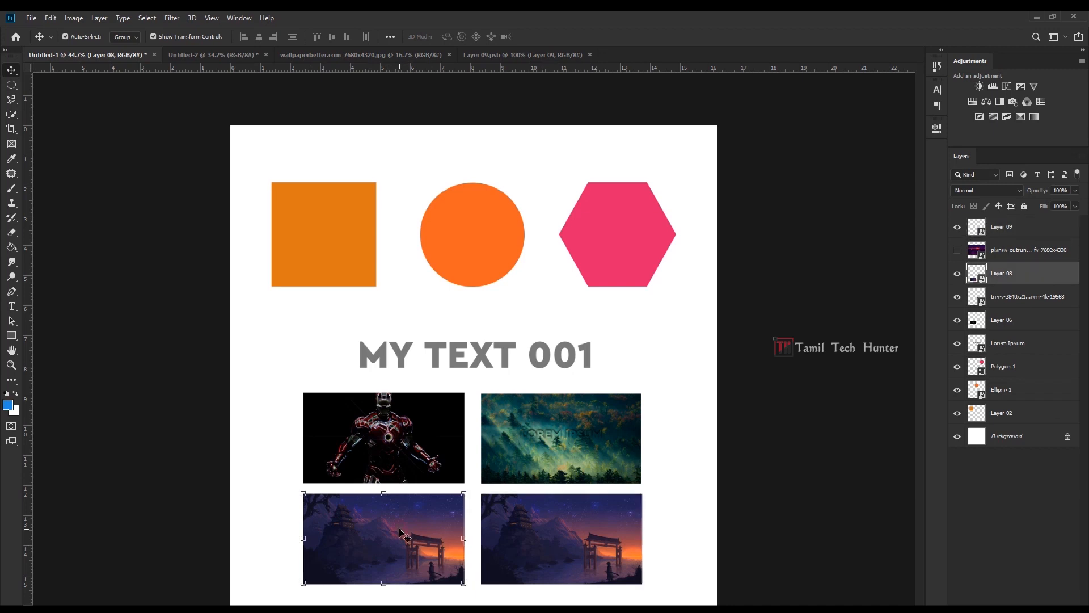
click(383, 494)
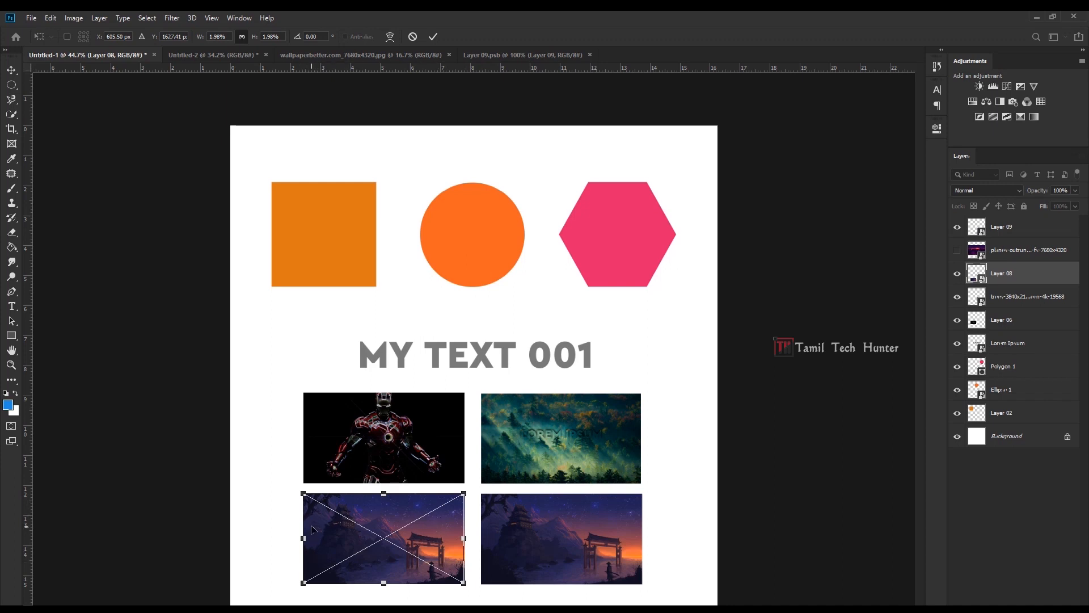
key(Return)
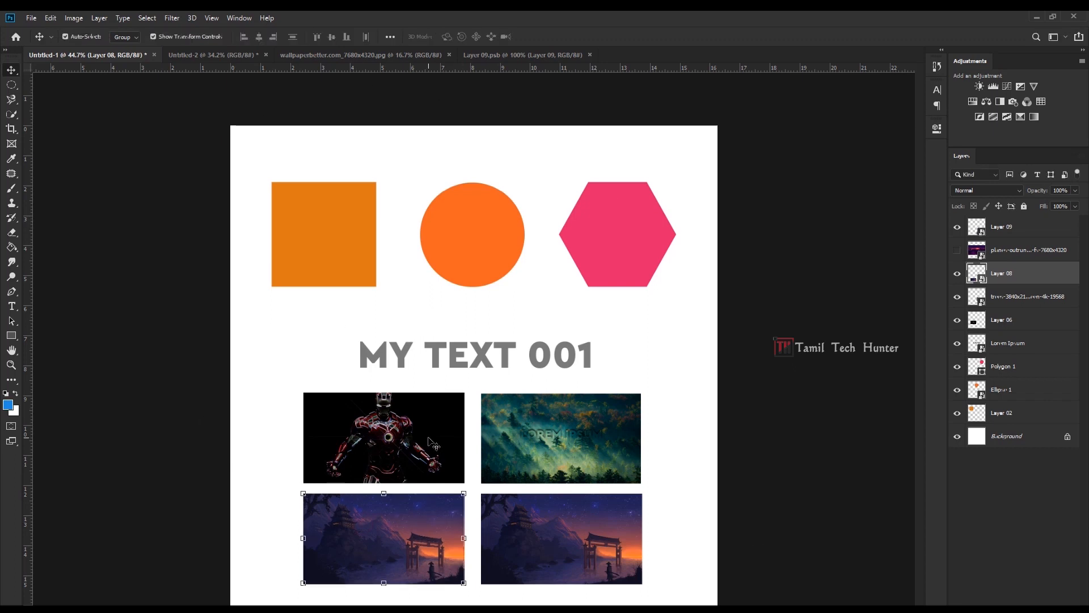
click(500, 530)
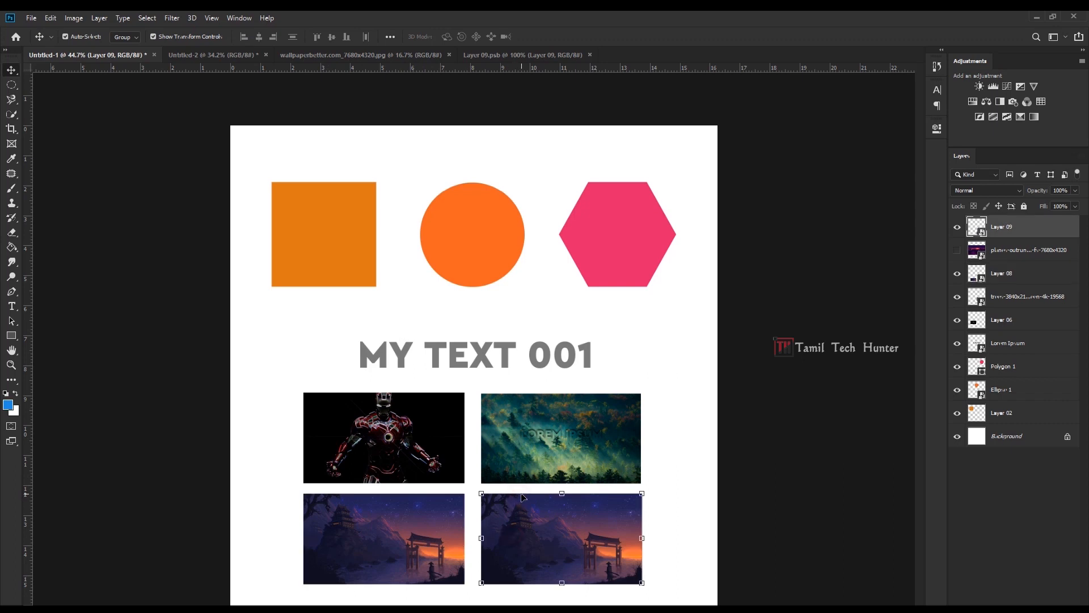
key(ctrl+t)
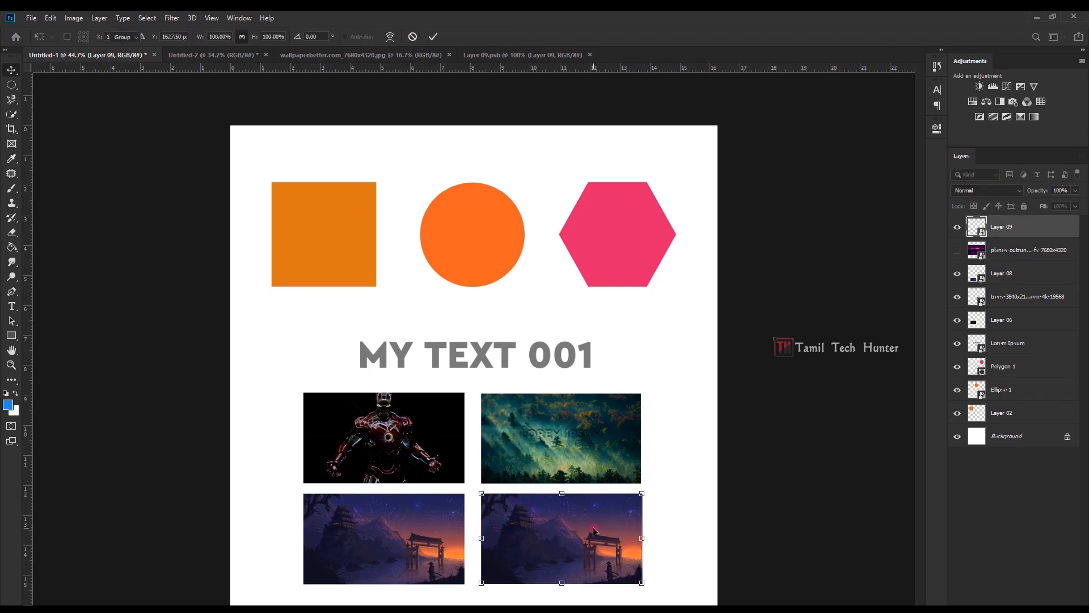
key(Return)
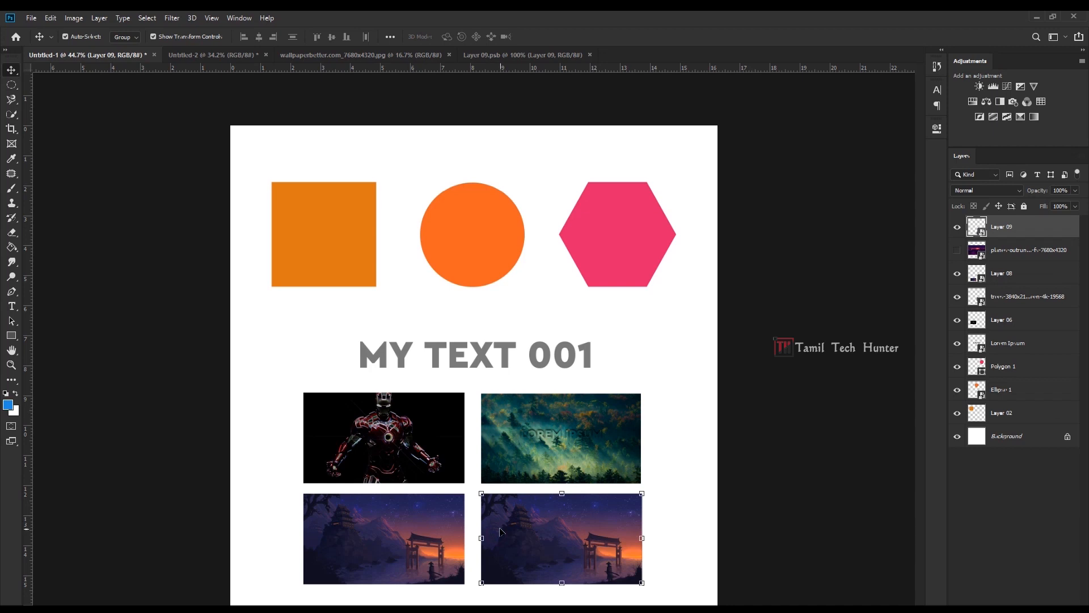
Move the planes wallpaper layer above Layer 09, make it visible again, and check its Free Transform scale.
drag(987, 253, 998, 223)
click(956, 227)
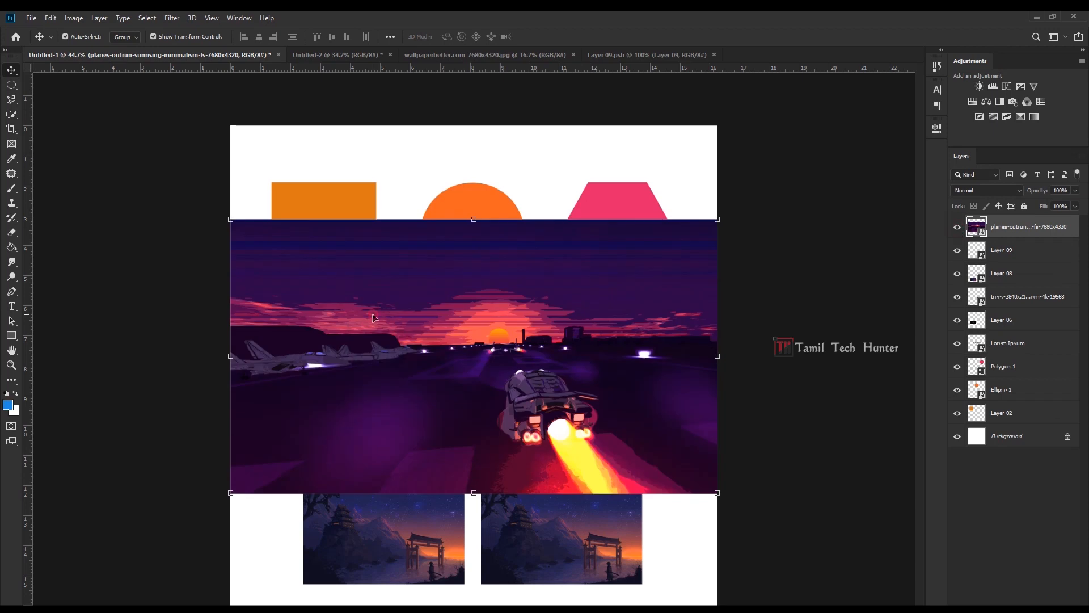
click(243, 214)
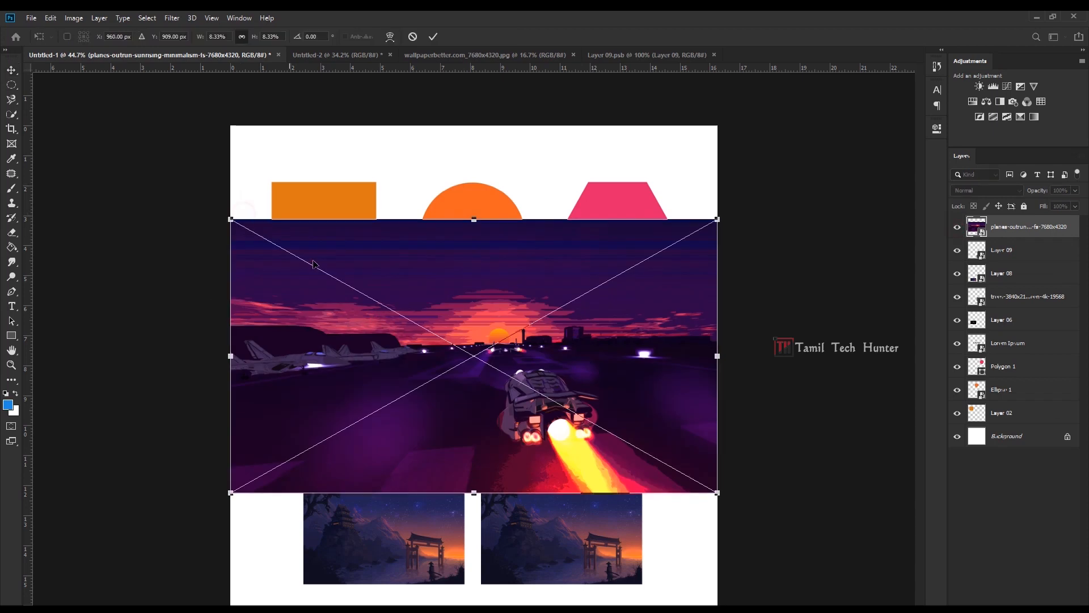
key(Return)
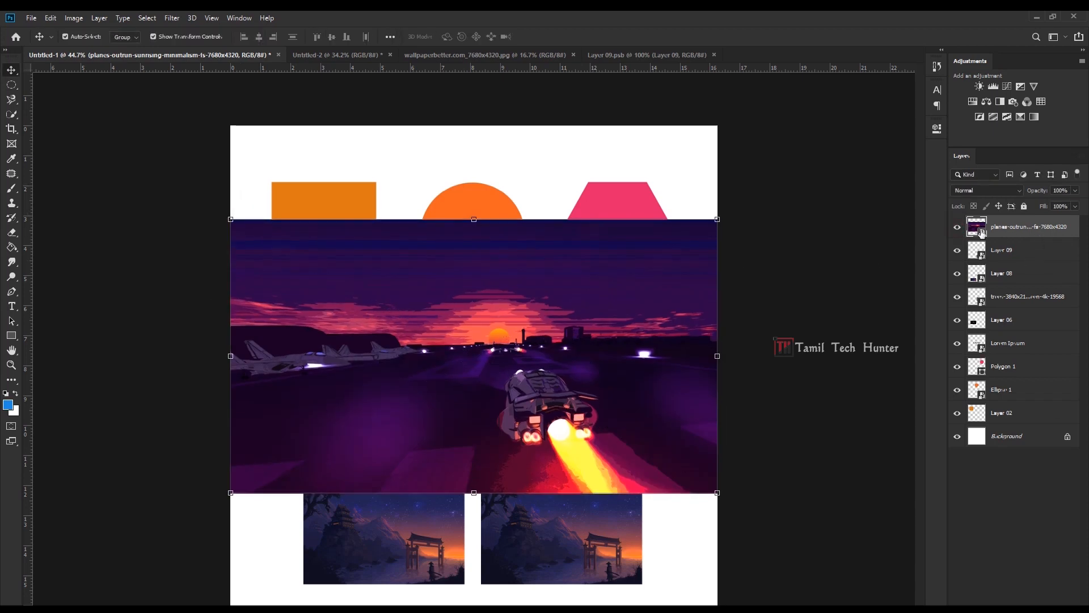
Open the planes wallpaper smart object's contents, examine their image size and resolution, and close the contents without changes.
double_click(976, 227)
click(73, 17)
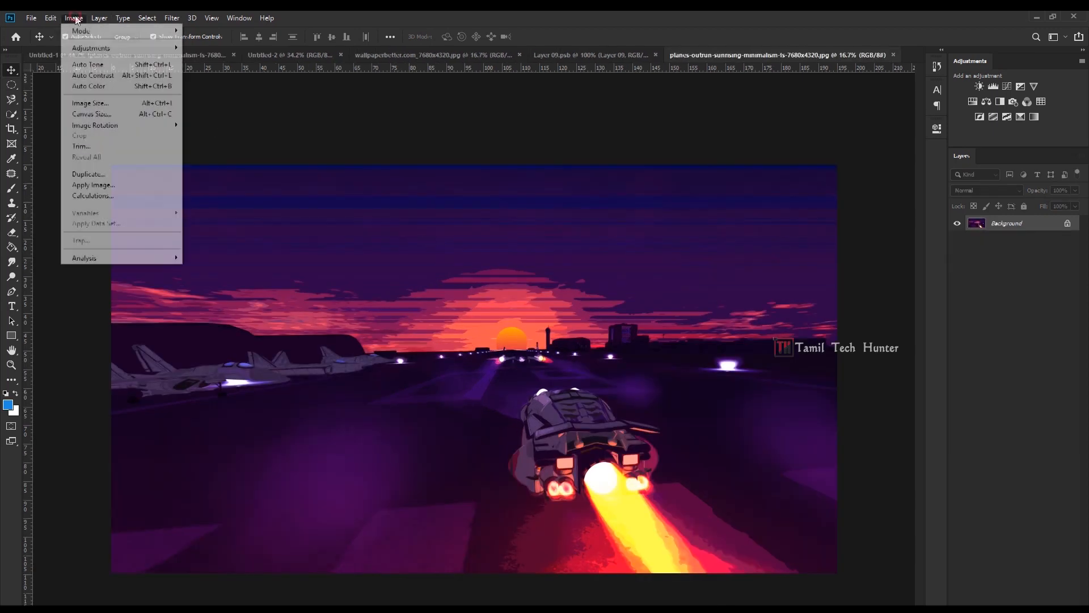
click(89, 103)
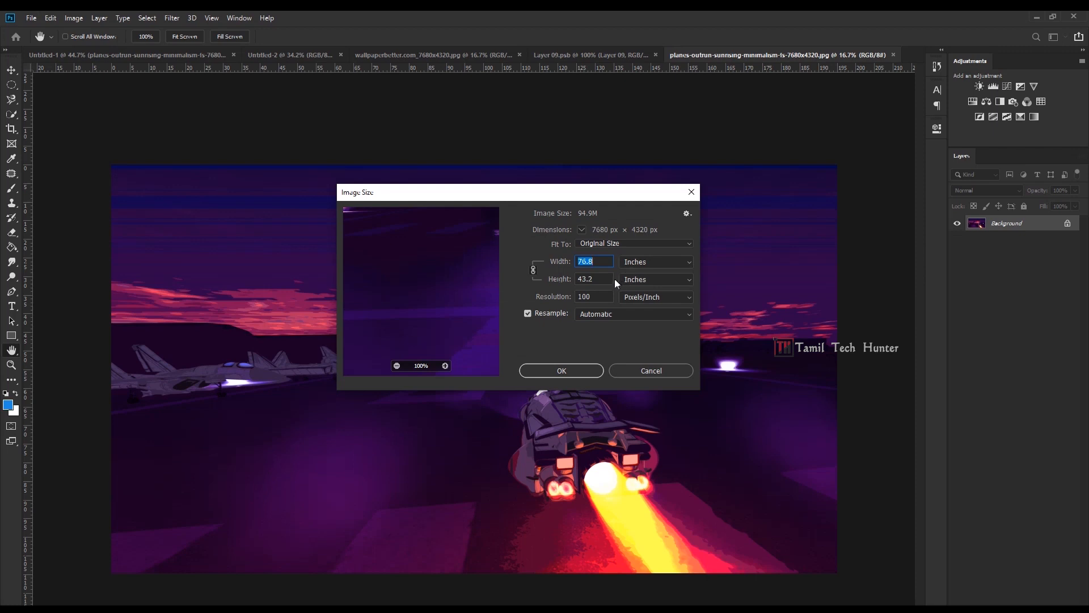
click(641, 371)
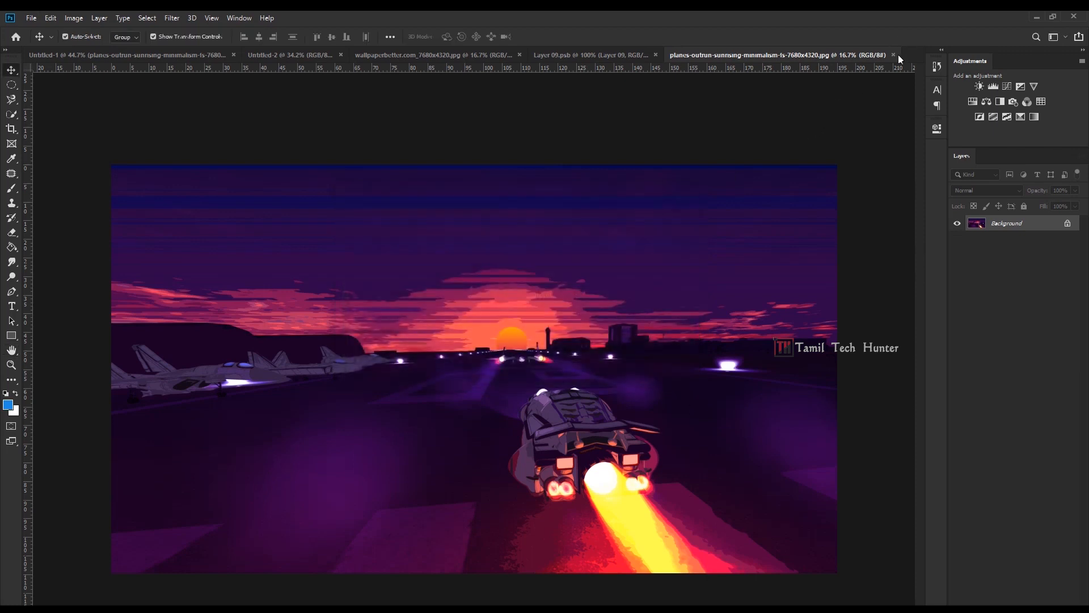
click(895, 54)
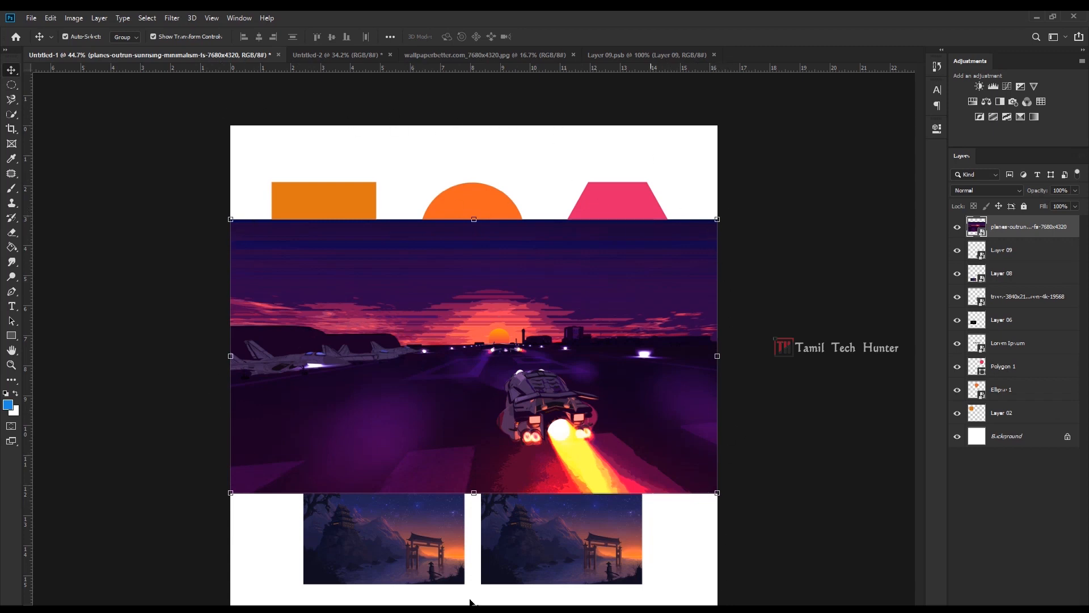
Rasterize the planes wallpaper layer and convert it back to a smart object.
click(333, 328)
right_click(1041, 226)
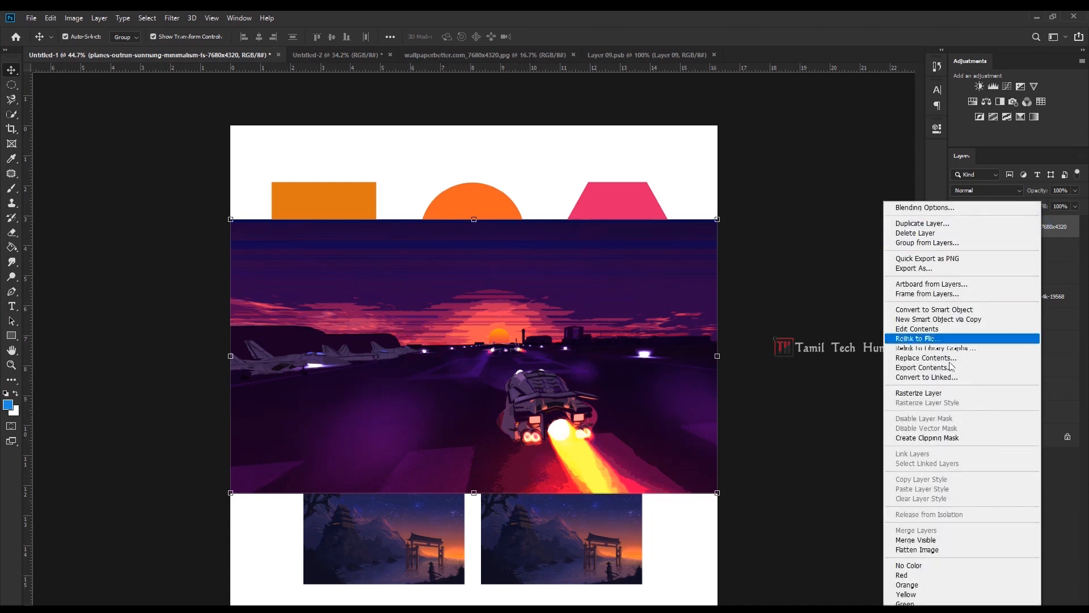
click(923, 392)
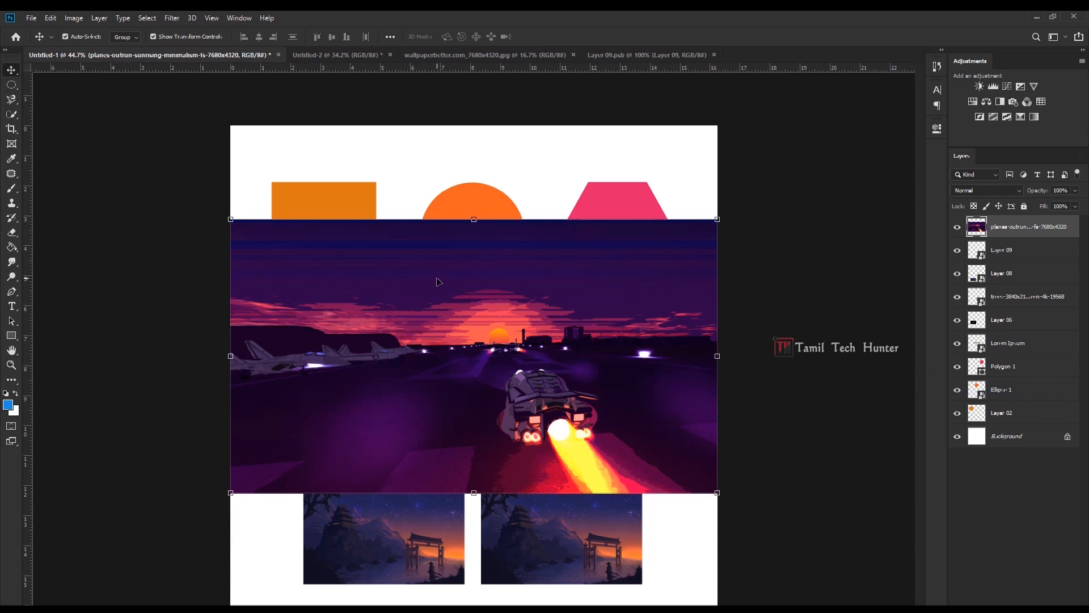
right_click(1043, 227)
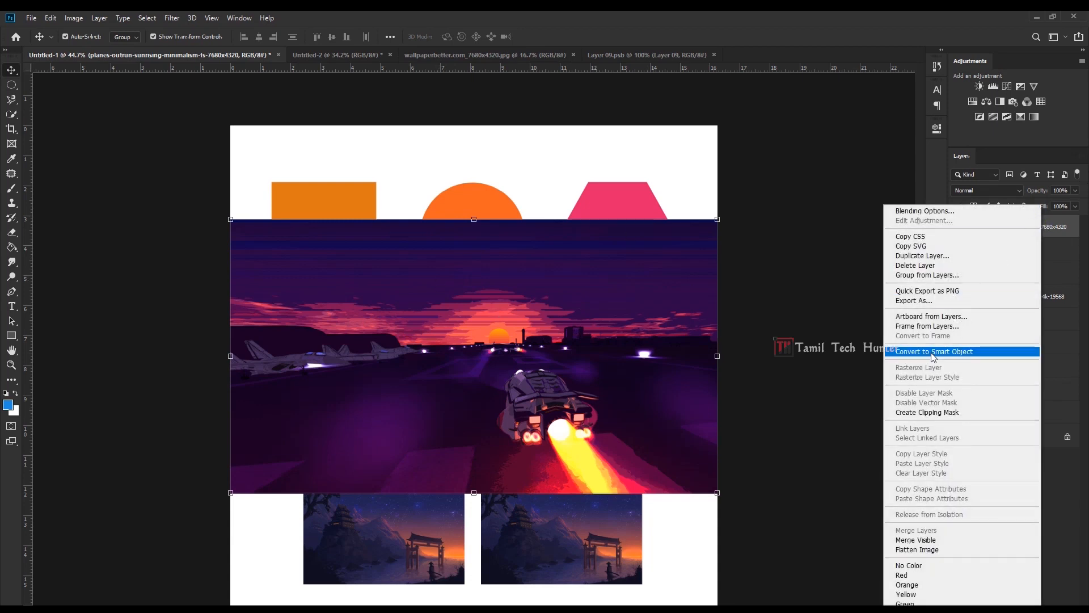
click(965, 348)
Open the reconverted planes wallpaper smart object's contents and examine their image size and resolution without changing them.
double_click(981, 230)
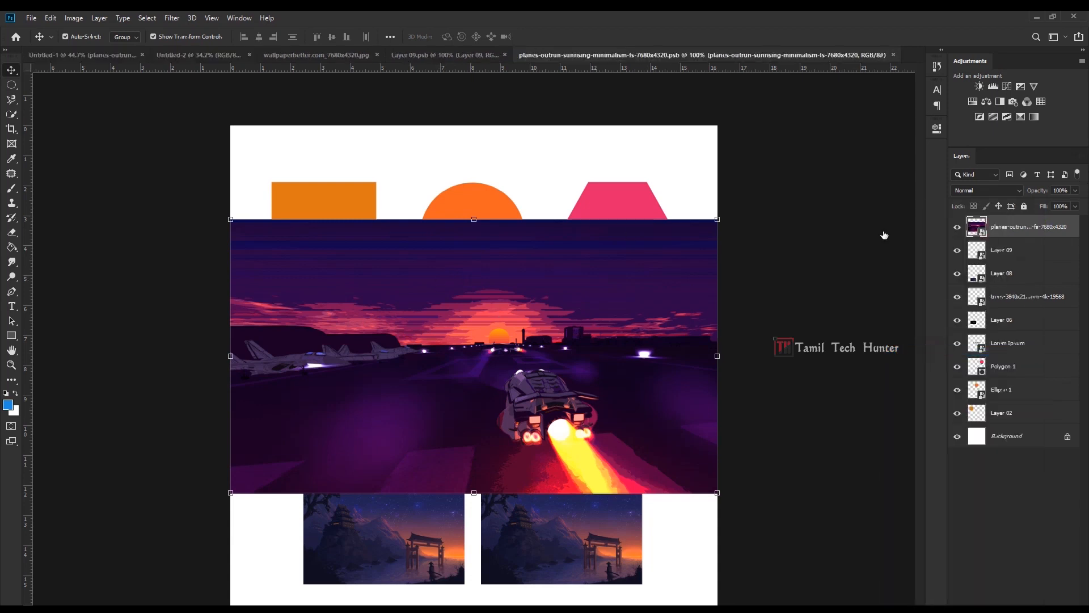
click(74, 19)
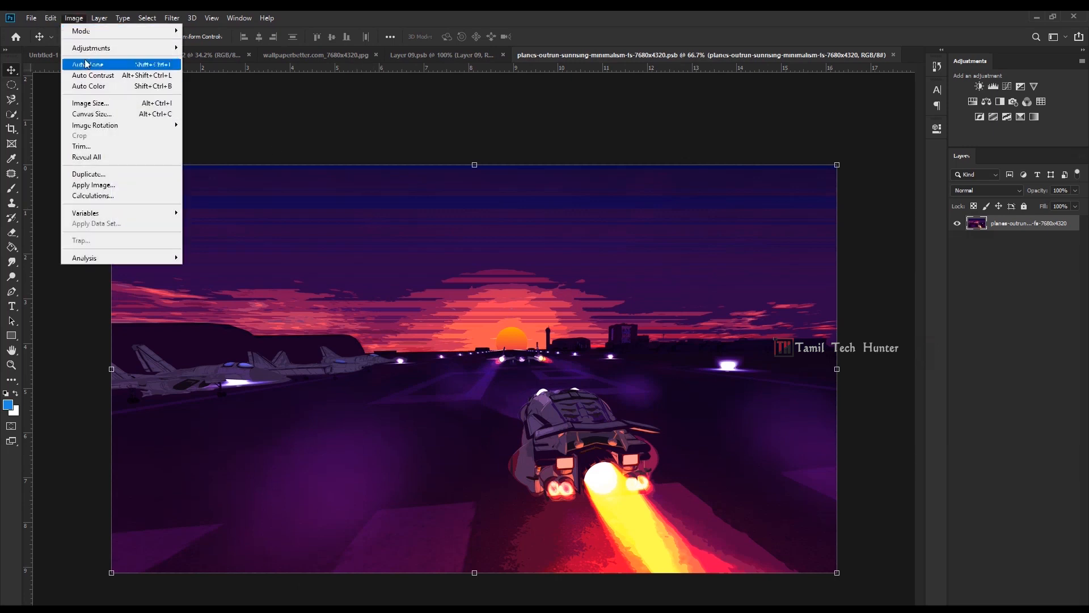
click(103, 106)
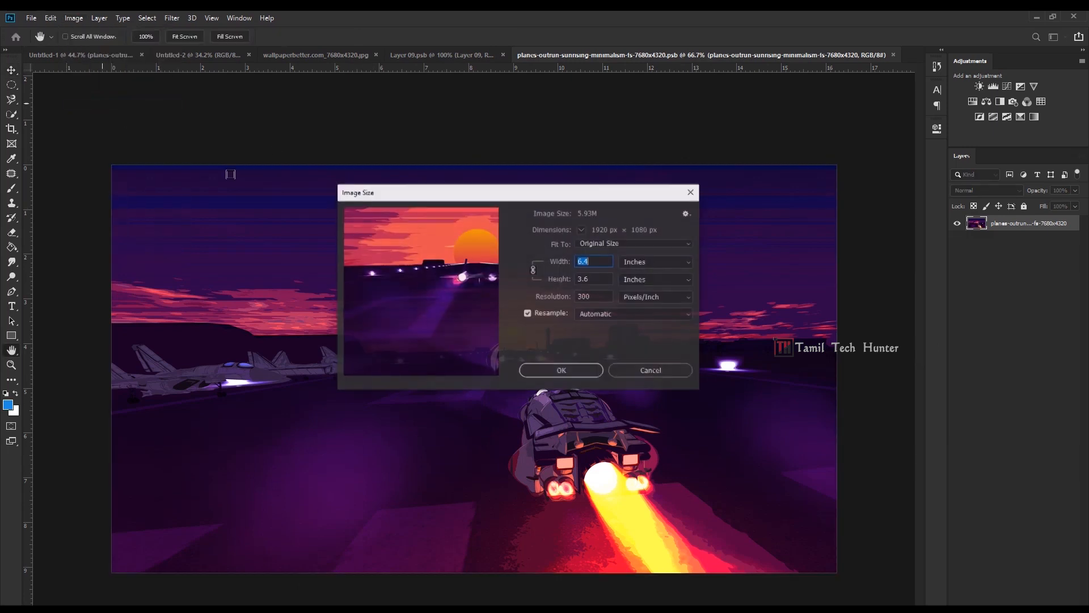
click(597, 277)
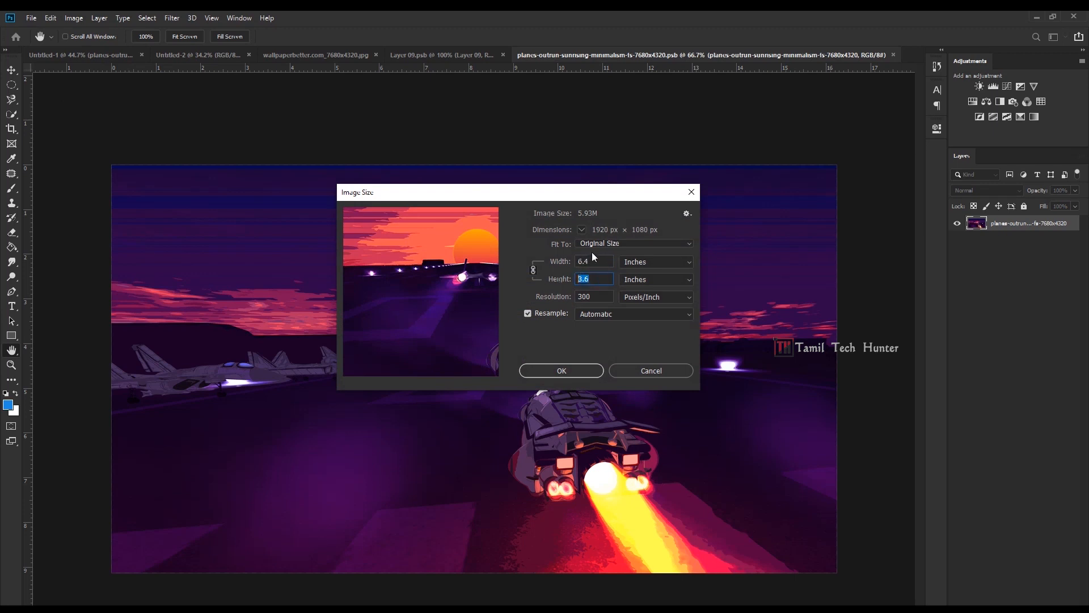
click(642, 371)
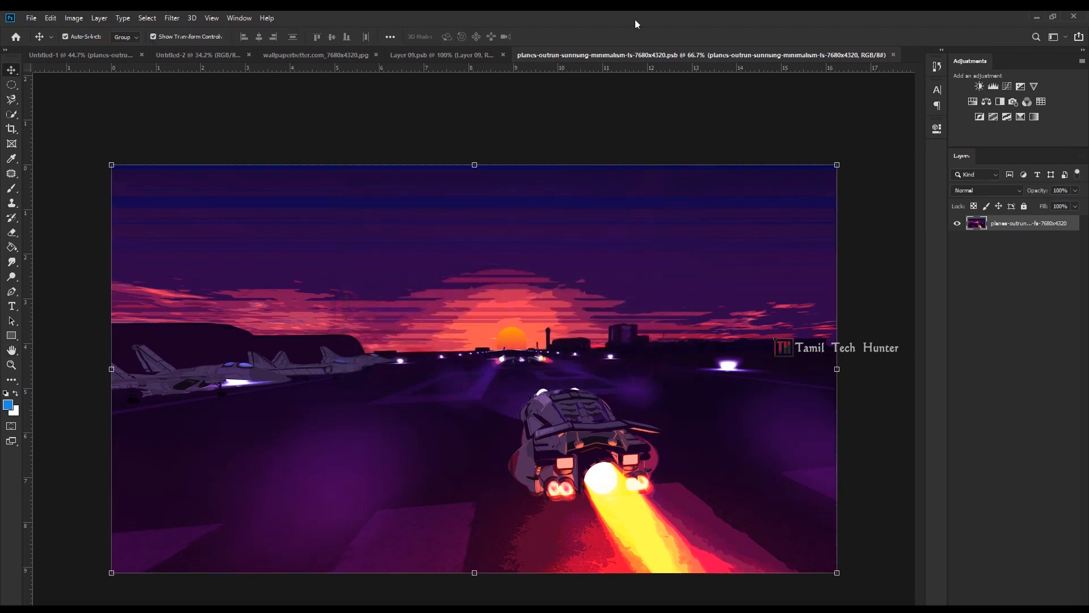
Return to the Untitled-1 document and delete the planes wallpaper layer.
click(98, 56)
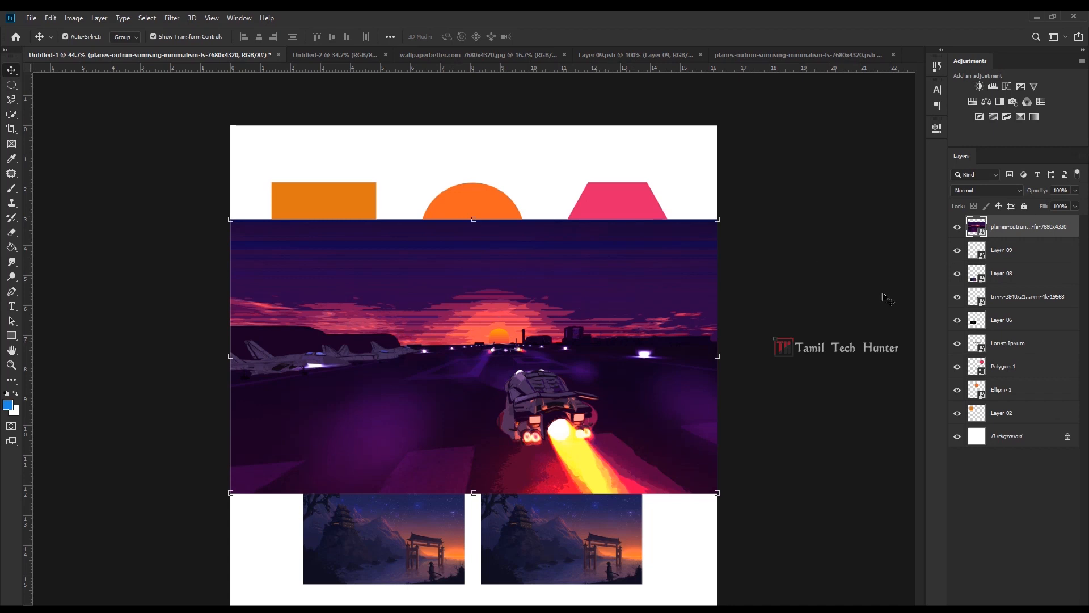
right_click(1011, 226)
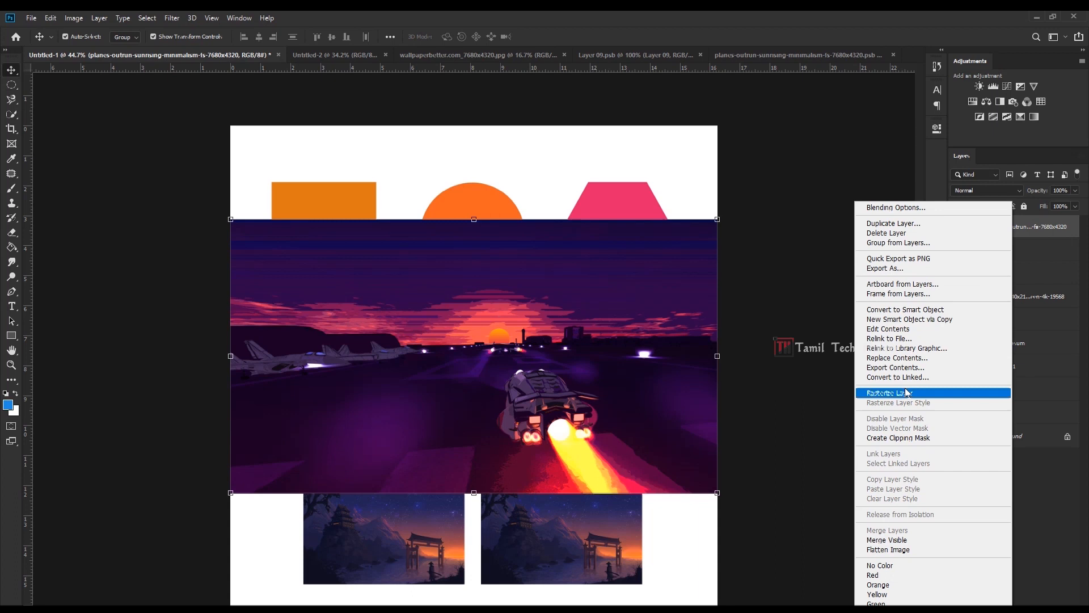
click(652, 315)
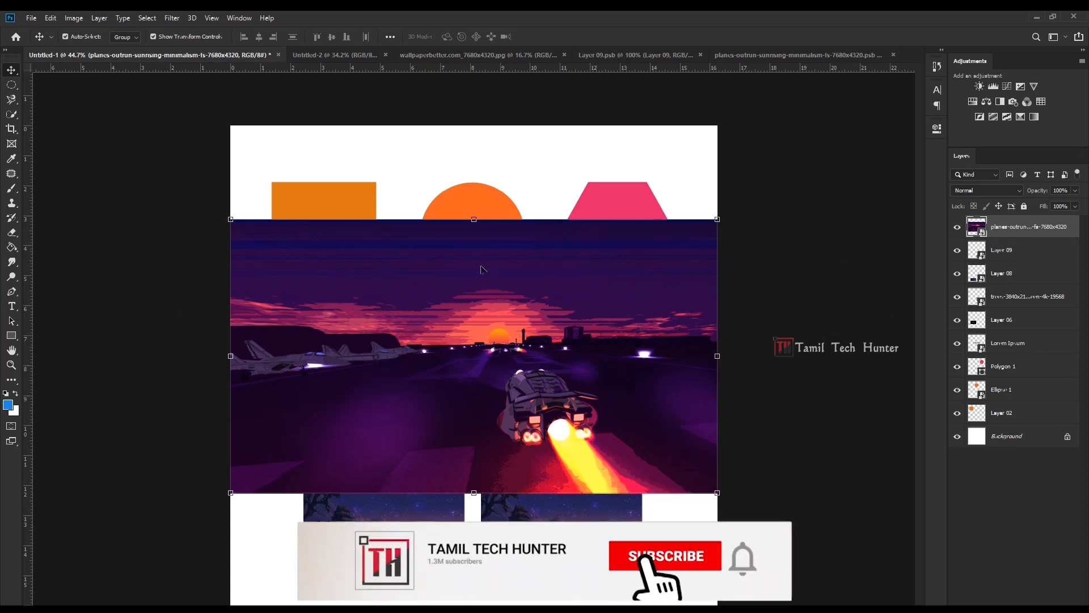
key(Delete)
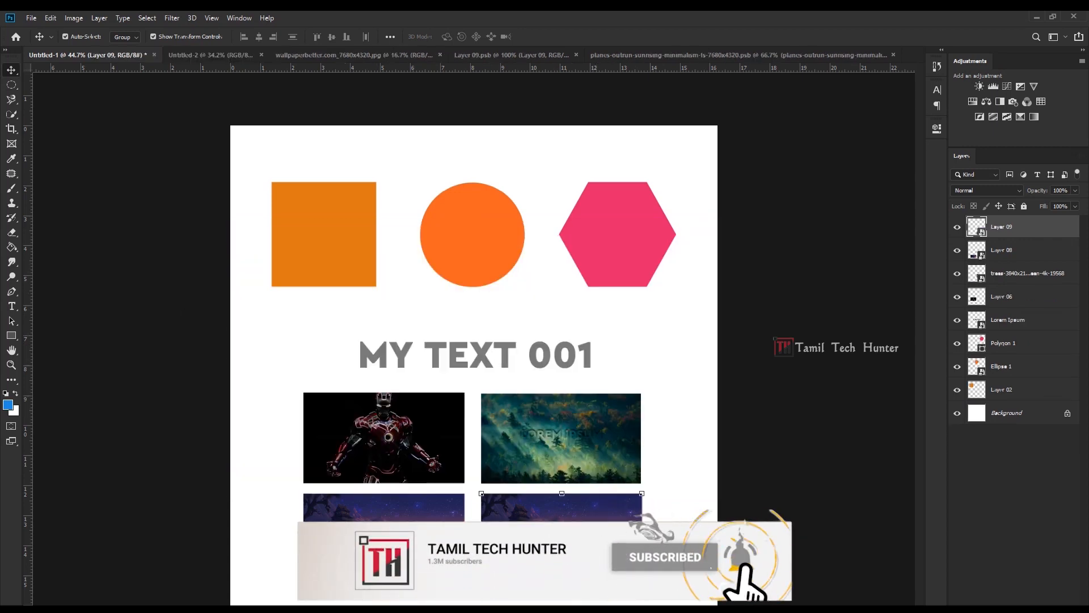
Open the contents of the Layer 08 smart object to examine them, return to the Untitled-1 document and clear the layer selection.
click(402, 512)
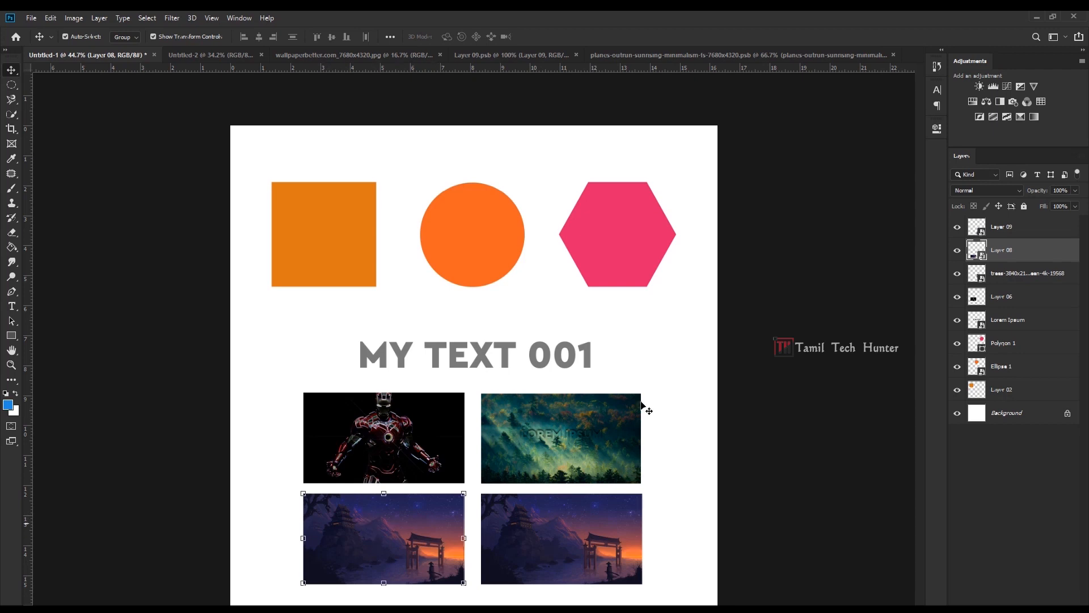
double_click(980, 256)
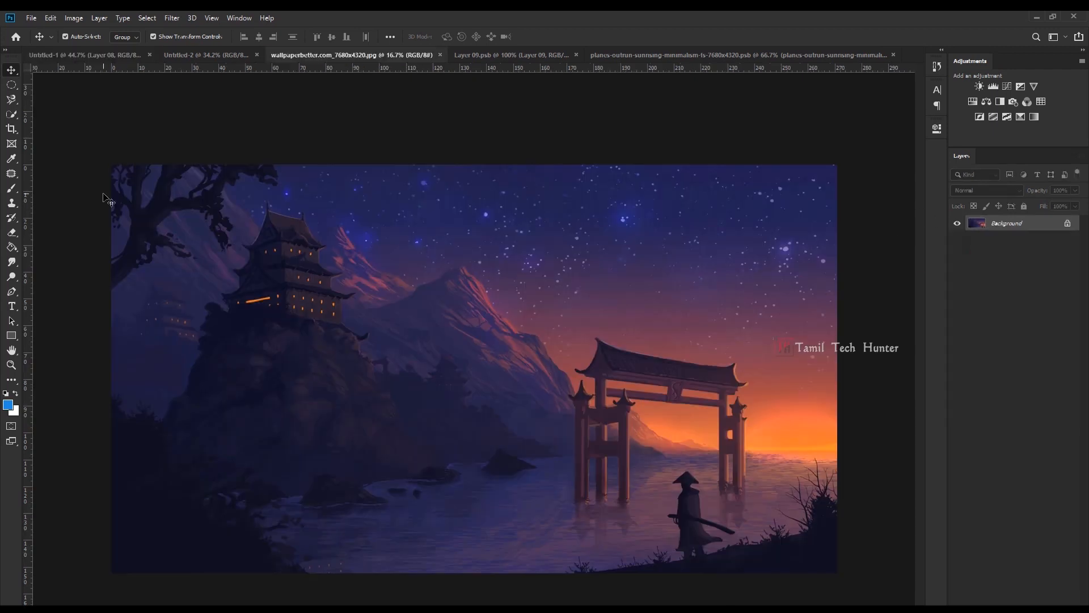
click(83, 54)
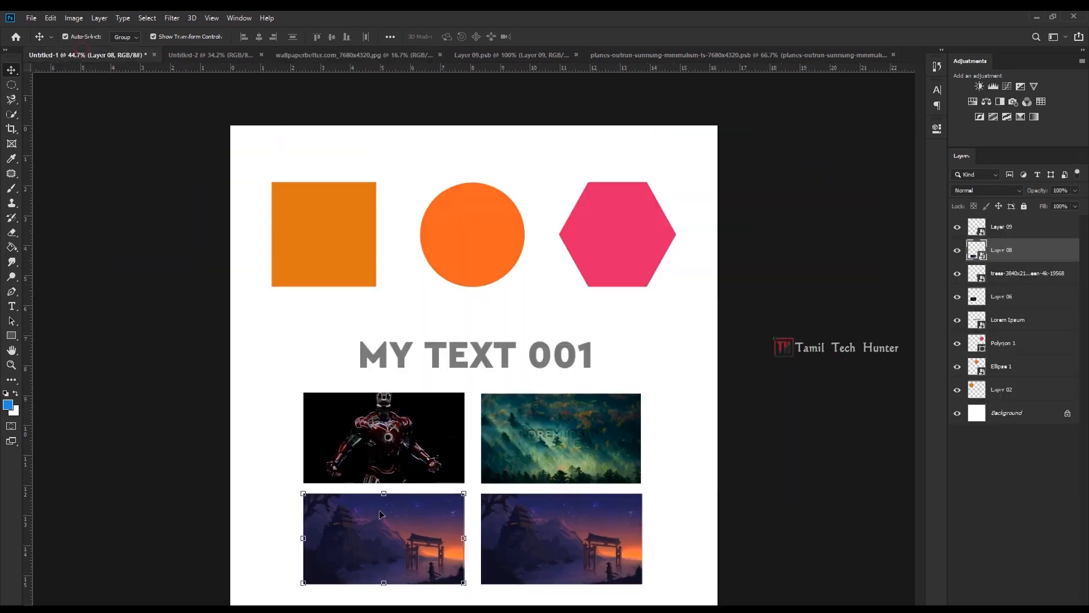
click(714, 348)
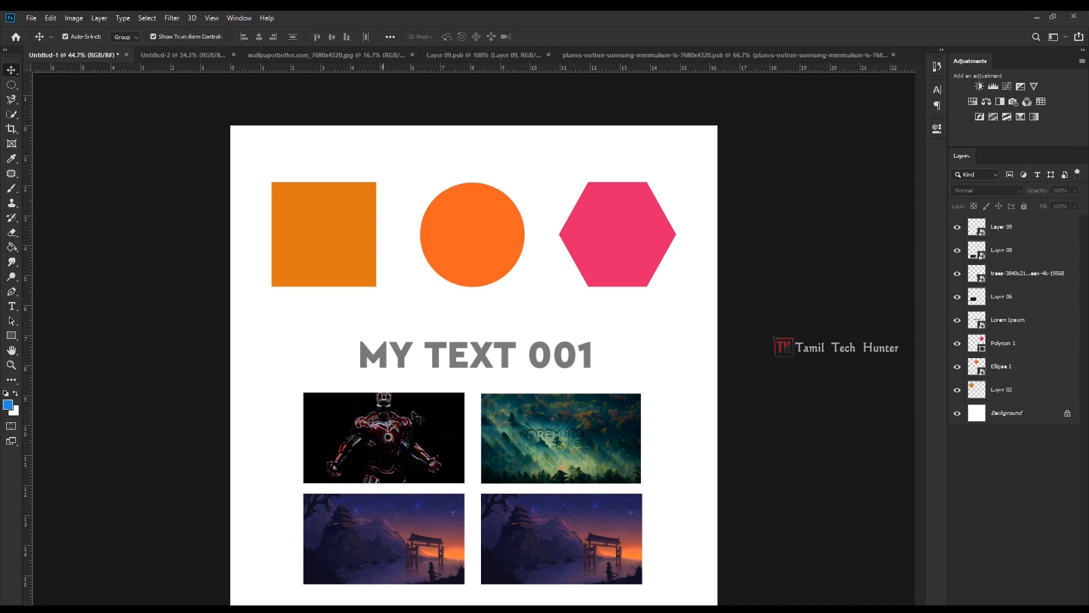
Move the MY TEXT 001 smart object slightly upward on the canvas and deselect it.
click(460, 356)
drag(453, 363, 453, 349)
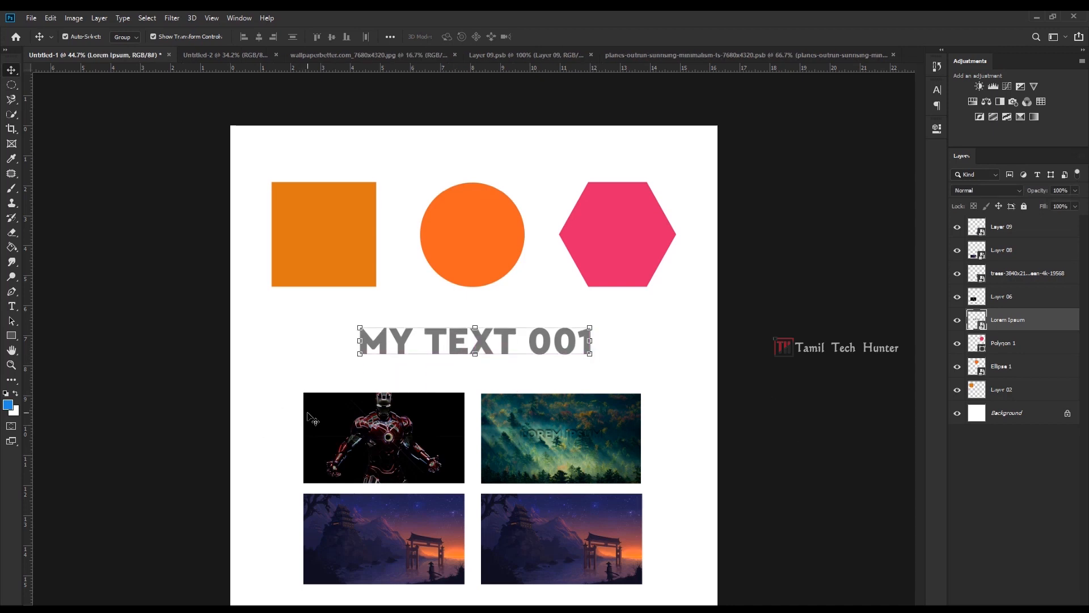
click(669, 431)
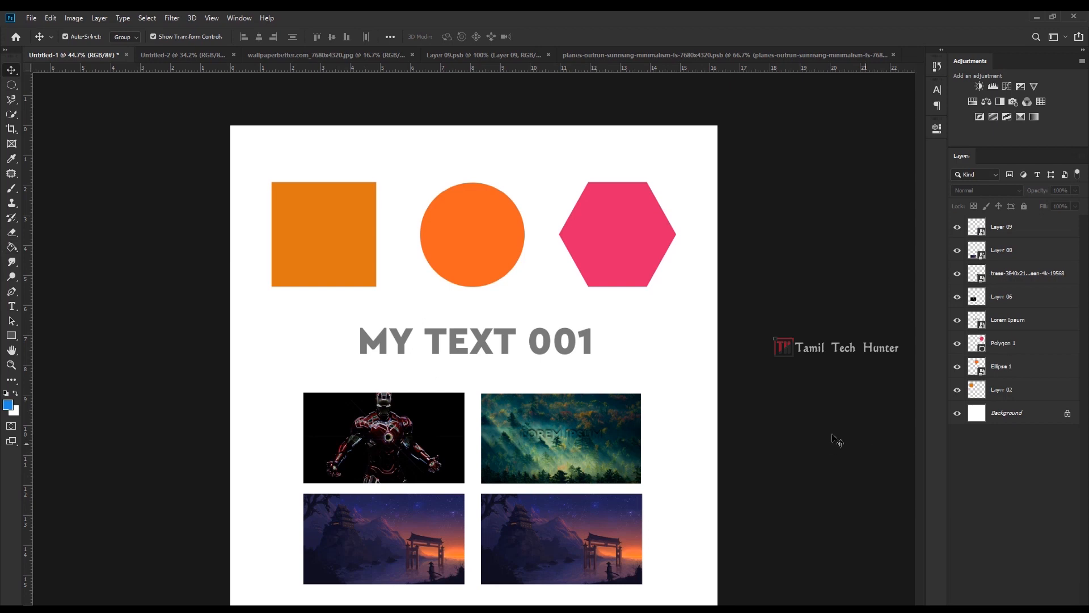
Try to paint on the canvas with the Brush tool while no layer is selected.
click(11, 188)
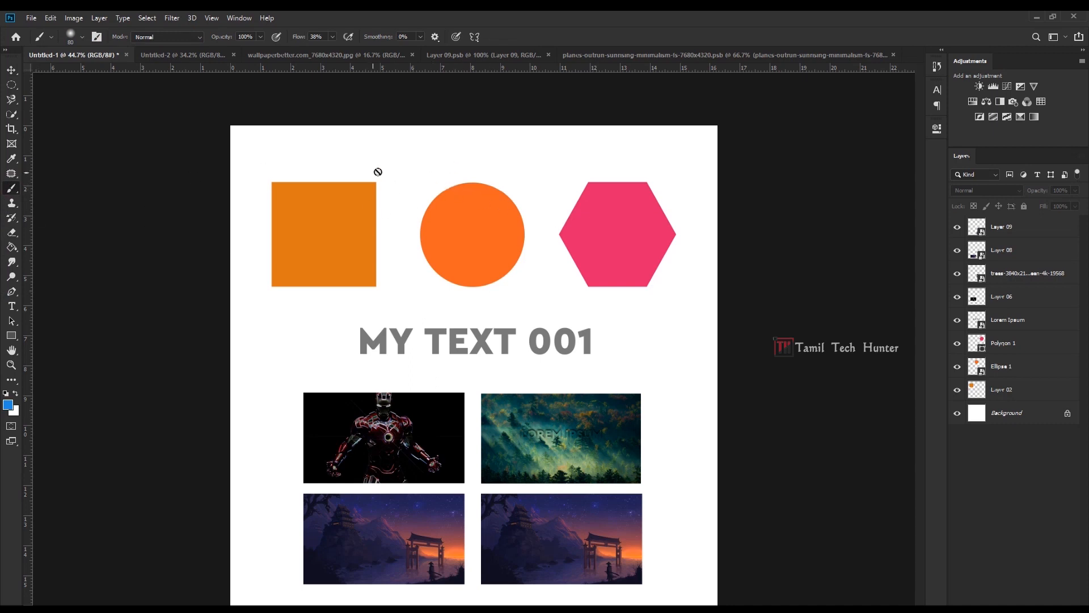
click(395, 200)
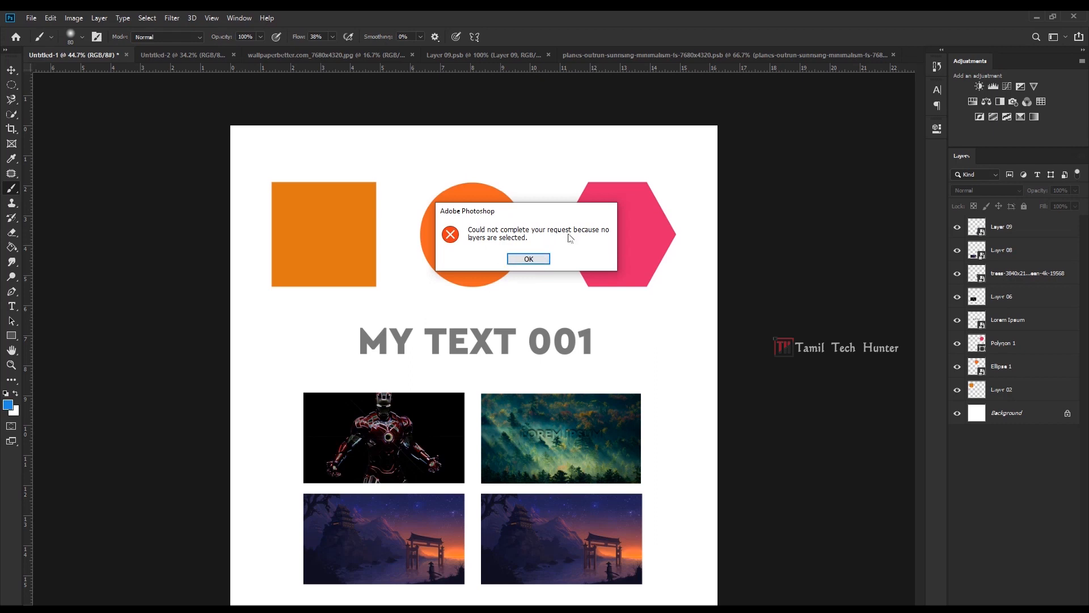
click(542, 261)
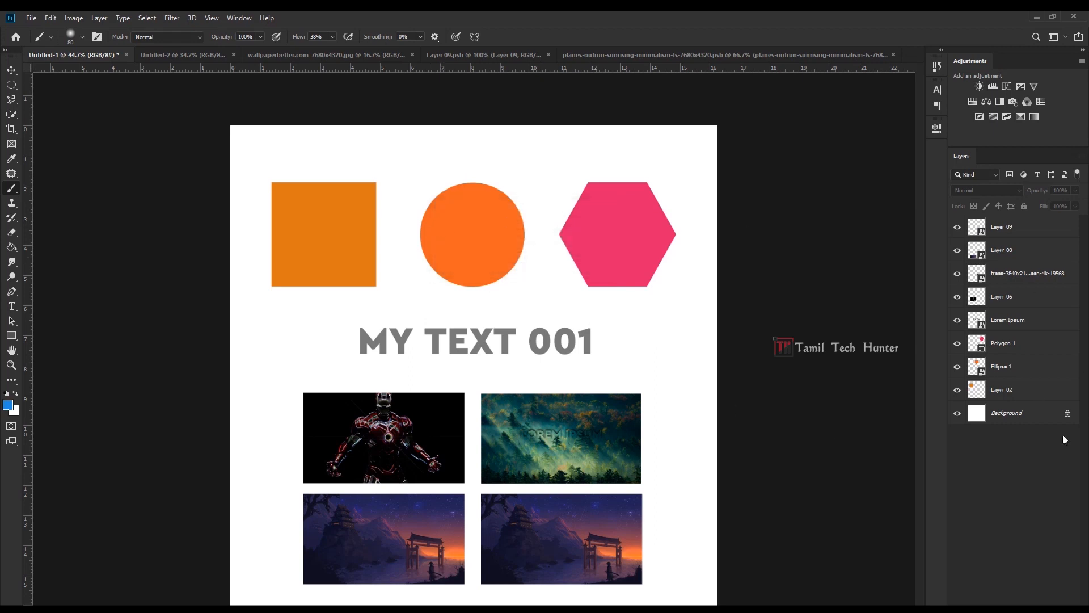
Try to paint with the Brush tool on the Layer 08 smart object, declining to rasterize it.
click(1009, 227)
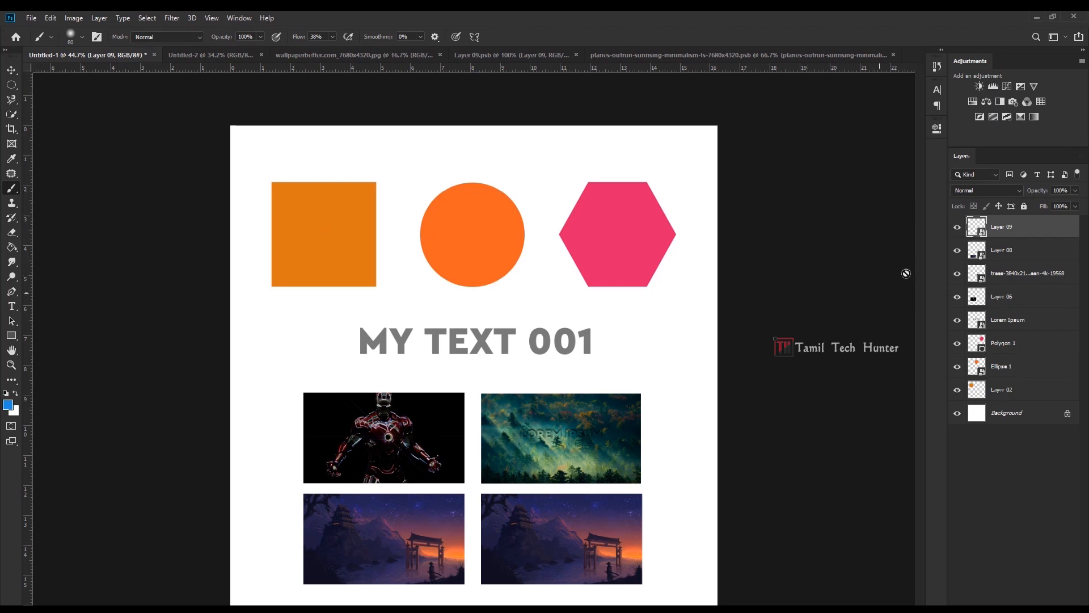
click(1036, 274)
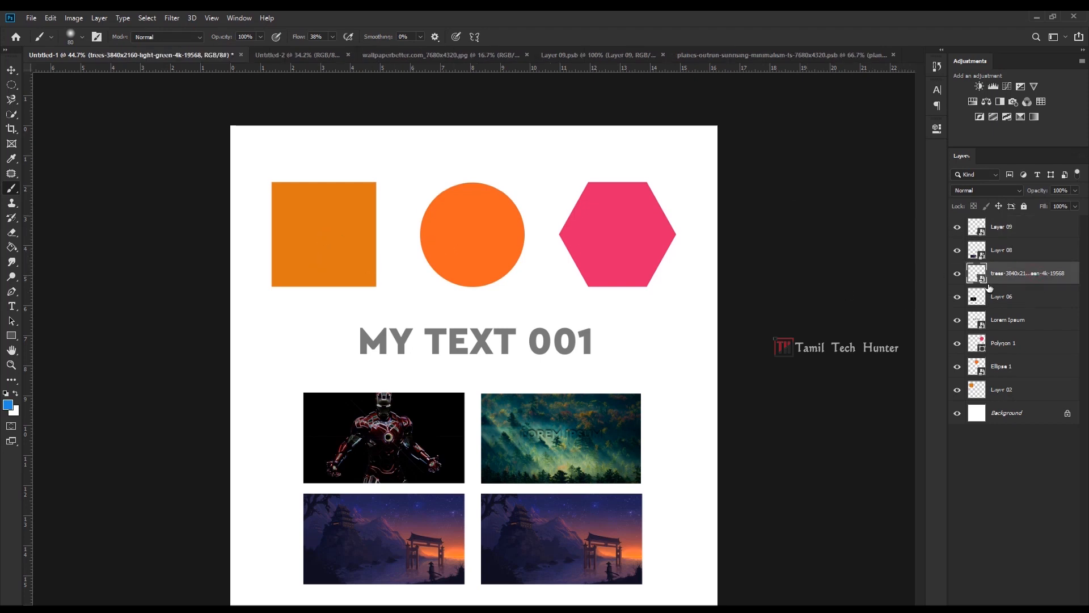
click(1000, 255)
click(590, 224)
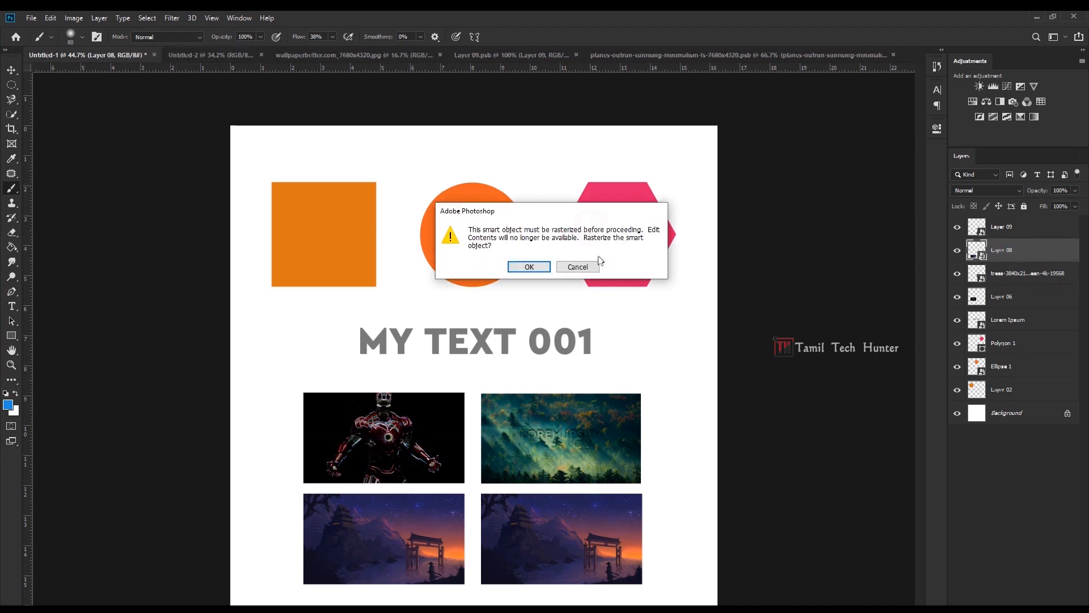
click(577, 266)
click(484, 262)
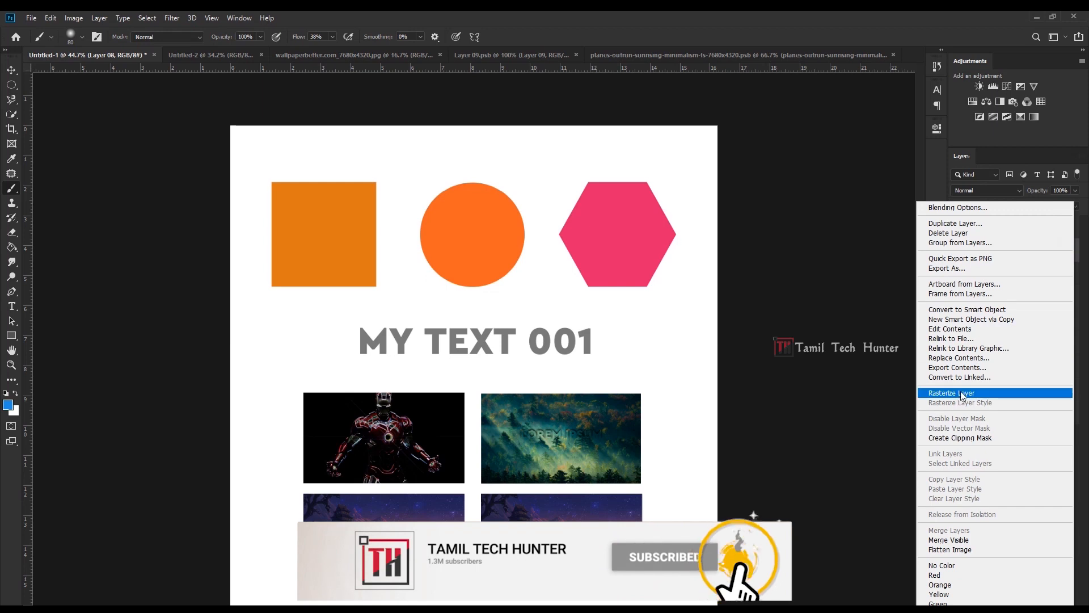
click(963, 393)
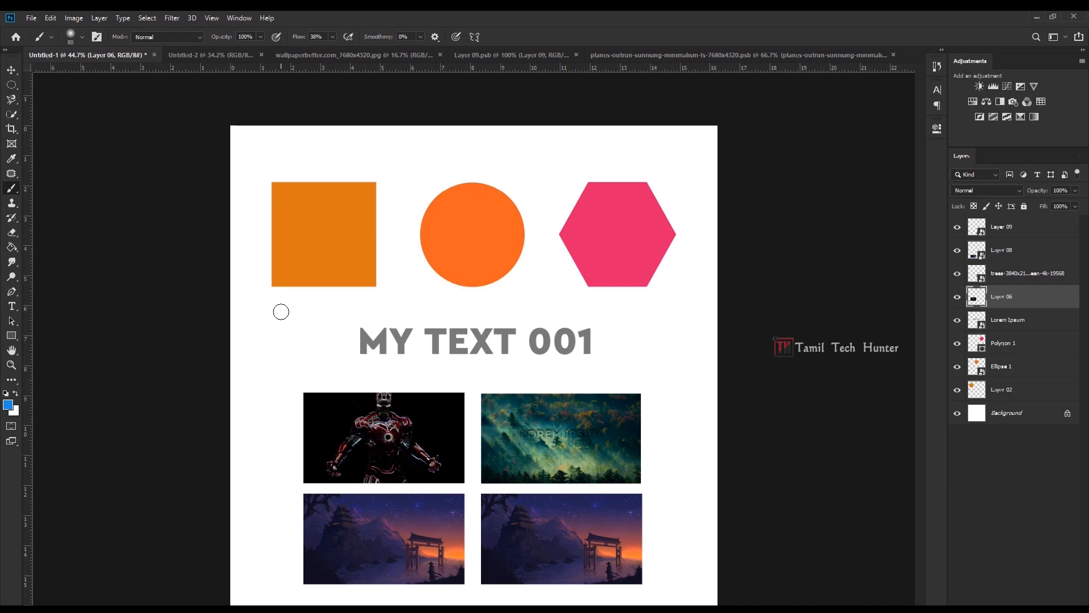
Paint freehand blue brush strokes on Layer 06 across the area around the MY TEXT 001 text.
drag(281, 312, 463, 334)
drag(554, 304, 672, 328)
mouse_move(365, 331)
mouse_down()
mouse_move(567, 369)
mouse_move(347, 306)
mouse_up()
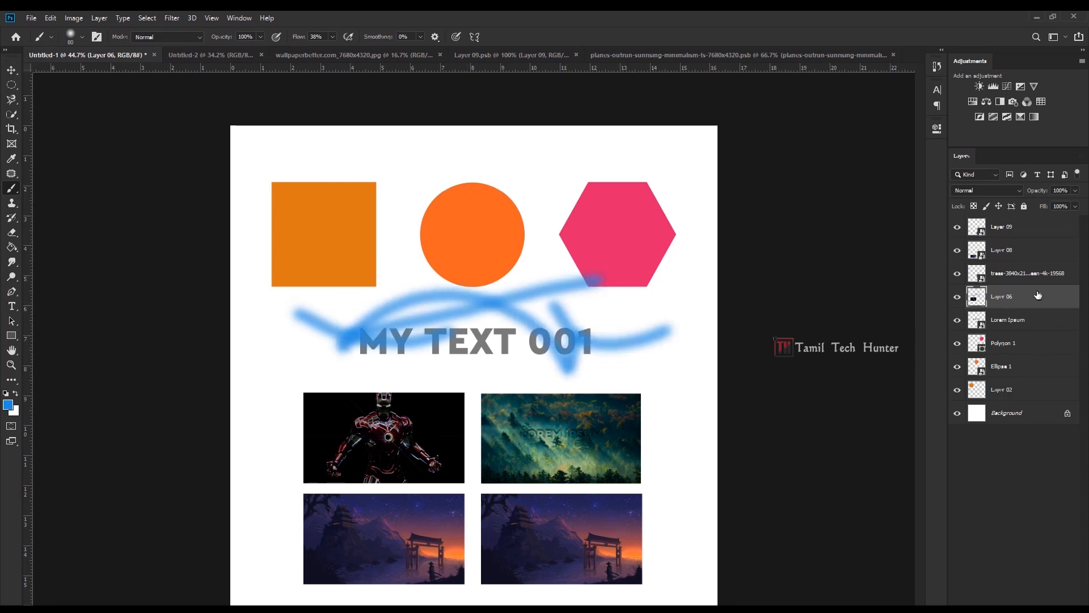
Toggle Layer 06's visibility off and on repeatedly to examine which content and brush strokes belong to it.
click(957, 299)
click(958, 299)
click(13, 69)
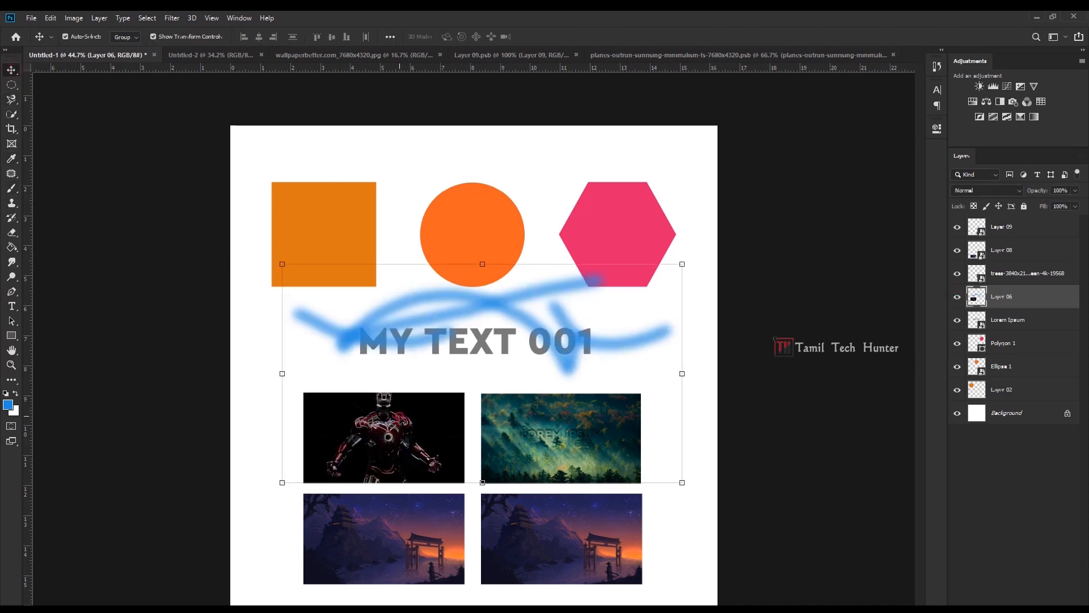
click(958, 297)
click(958, 297)
click(958, 297)
click(958, 297)
click(957, 297)
click(958, 298)
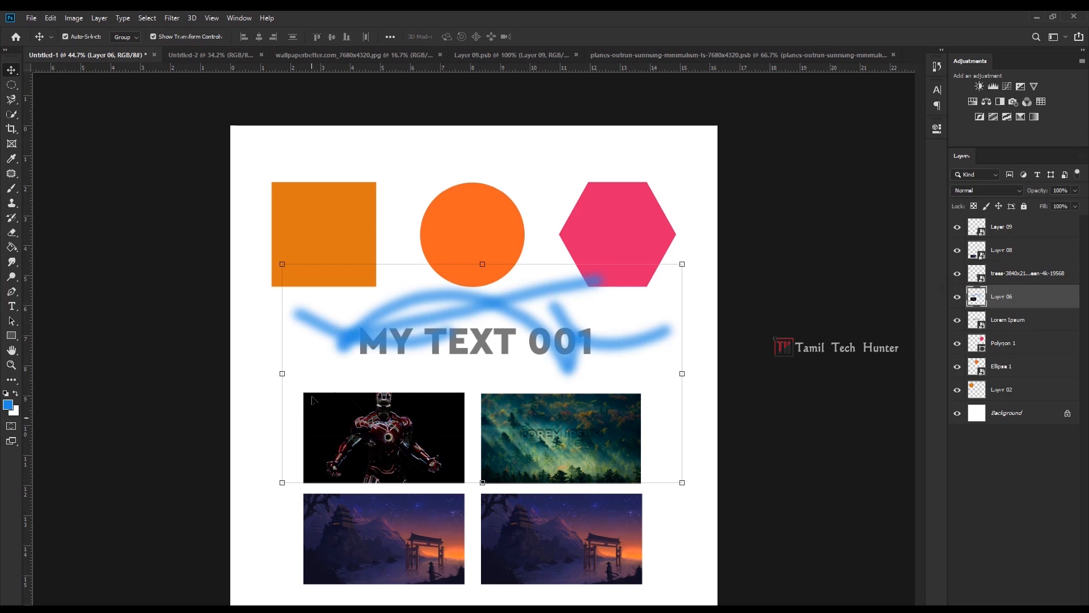
Erase the middle part of the blue brush strokes on Layer 06, and undo the erasure.
click(11, 188)
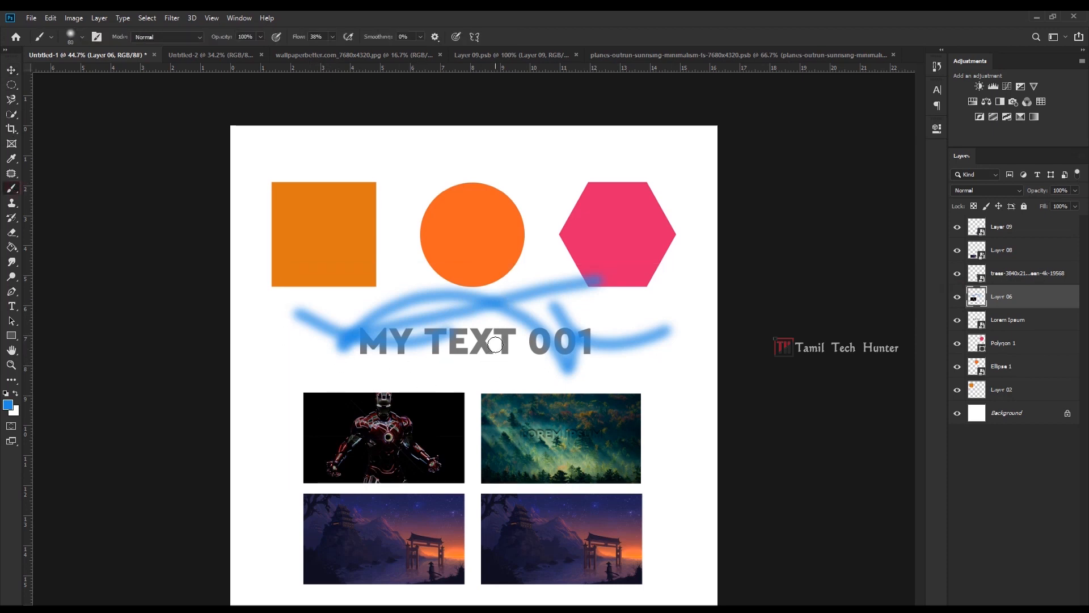
click(11, 232)
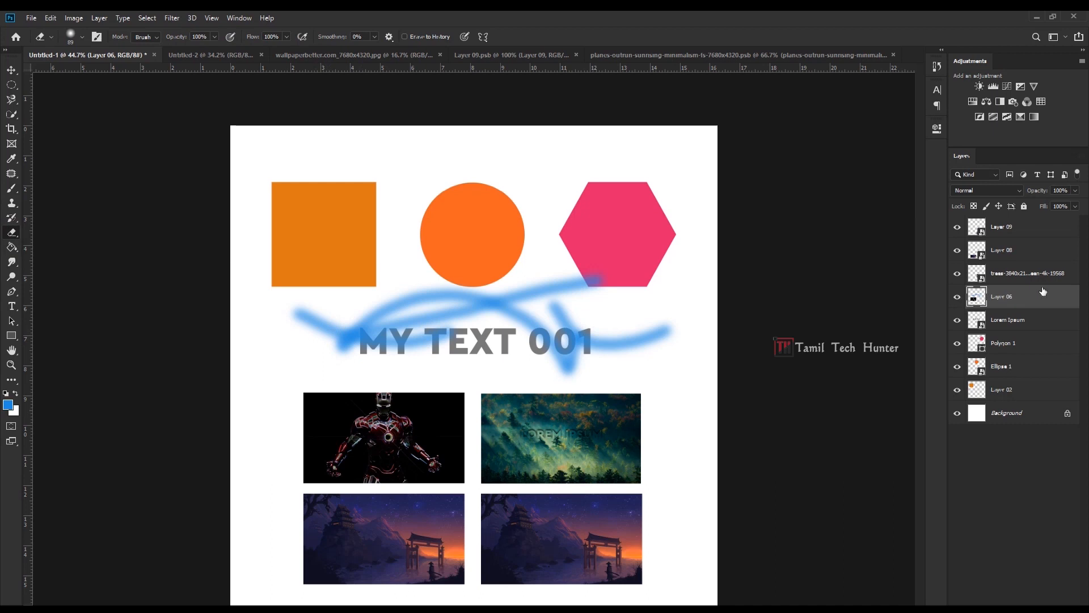
mouse_move(540, 297)
mouse_down()
mouse_move(492, 305)
mouse_move(466, 324)
mouse_move(529, 290)
mouse_up()
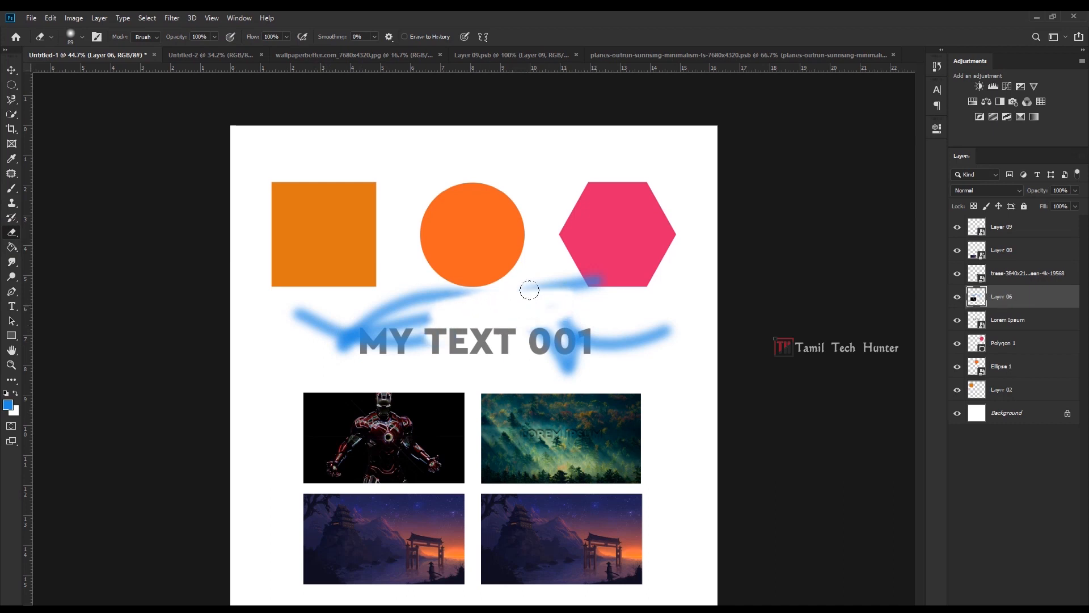
key(ctrl+z)
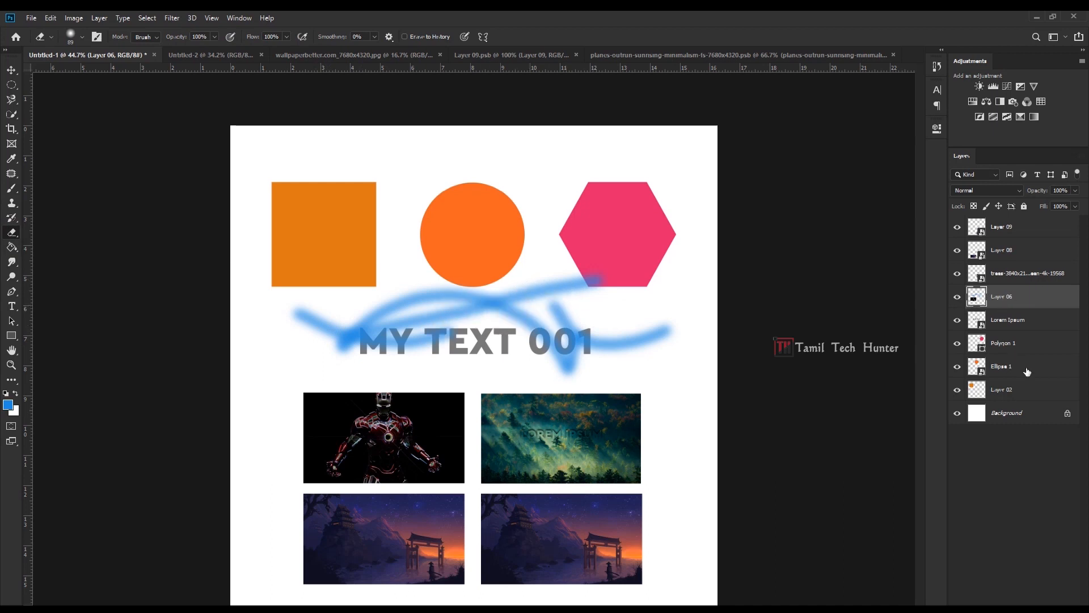
Try to erase on the trees wallpaper smart object layer, declining to rasterize it.
click(1007, 275)
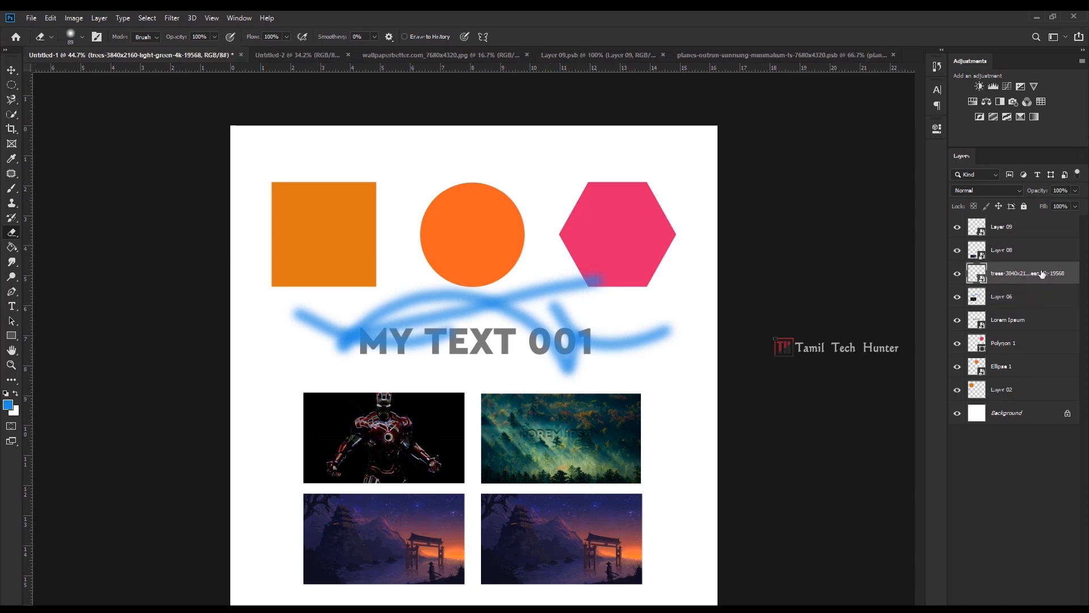
click(313, 233)
click(577, 267)
click(627, 257)
click(569, 266)
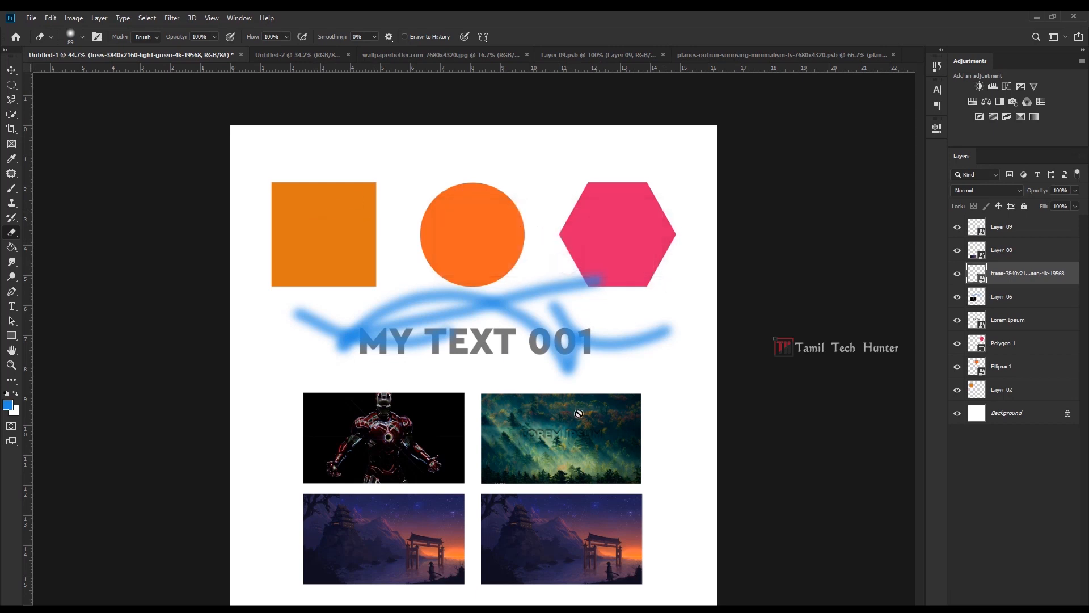
click(446, 503)
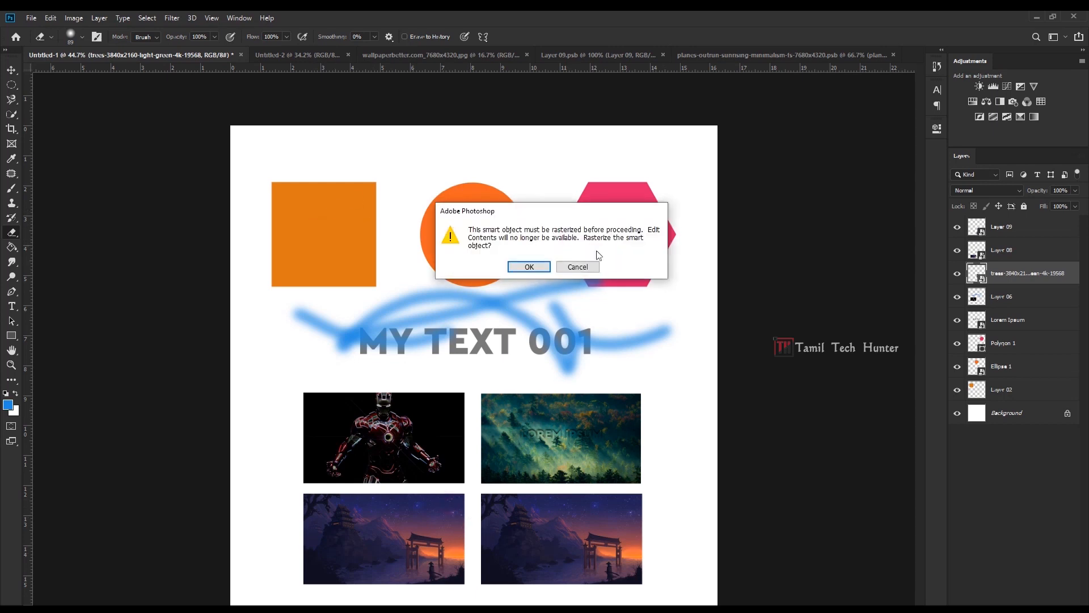
click(573, 267)
click(11, 70)
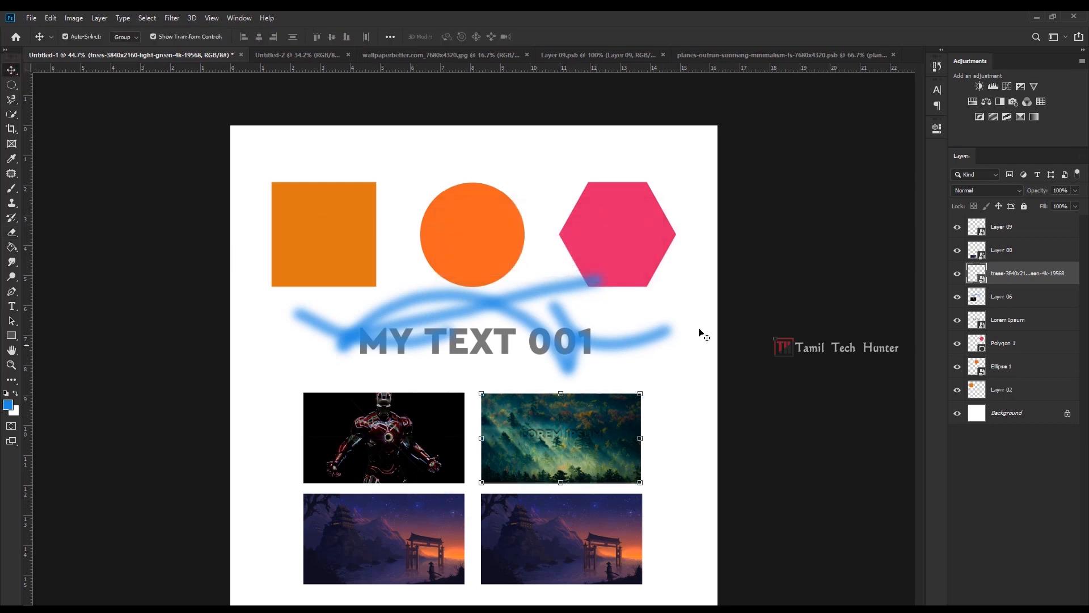
Open the orange circle's smart object contents, try to erase on its shape layer without rasterizing it, and close the contents.
click(758, 288)
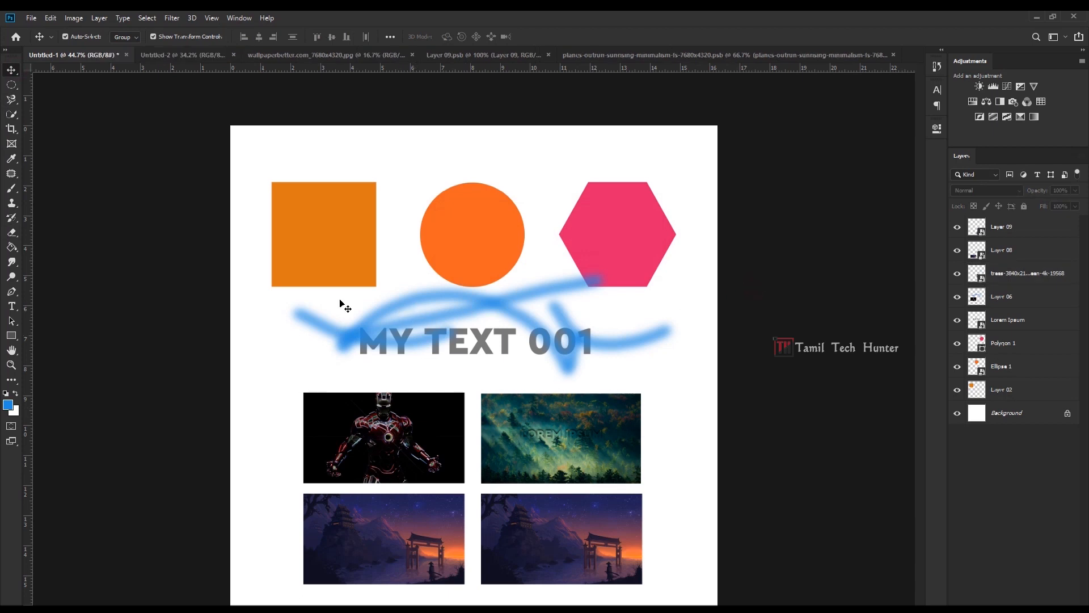
click(313, 259)
click(480, 259)
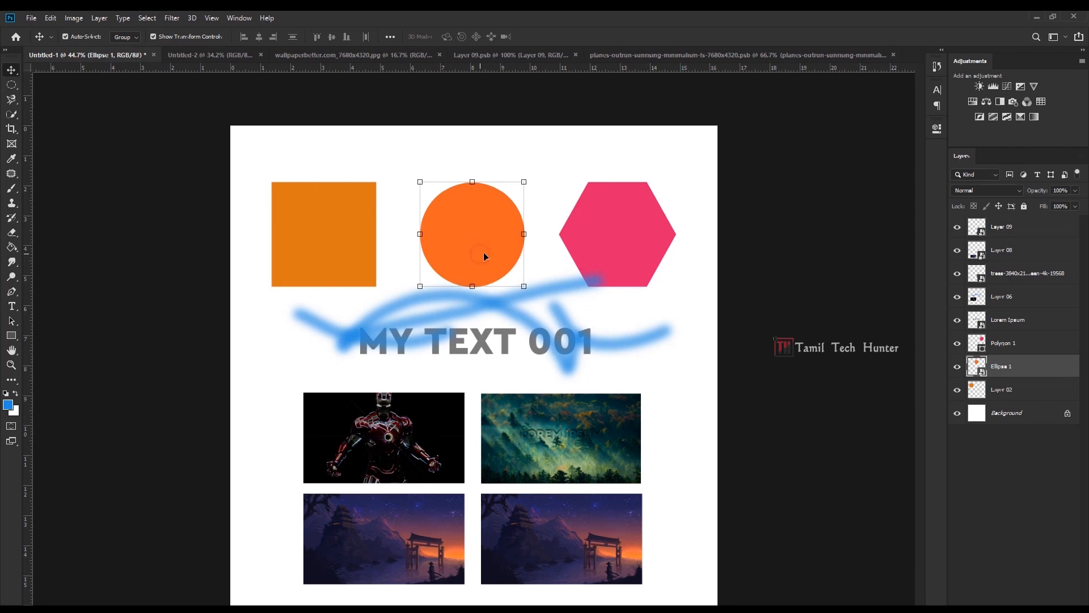
double_click(977, 373)
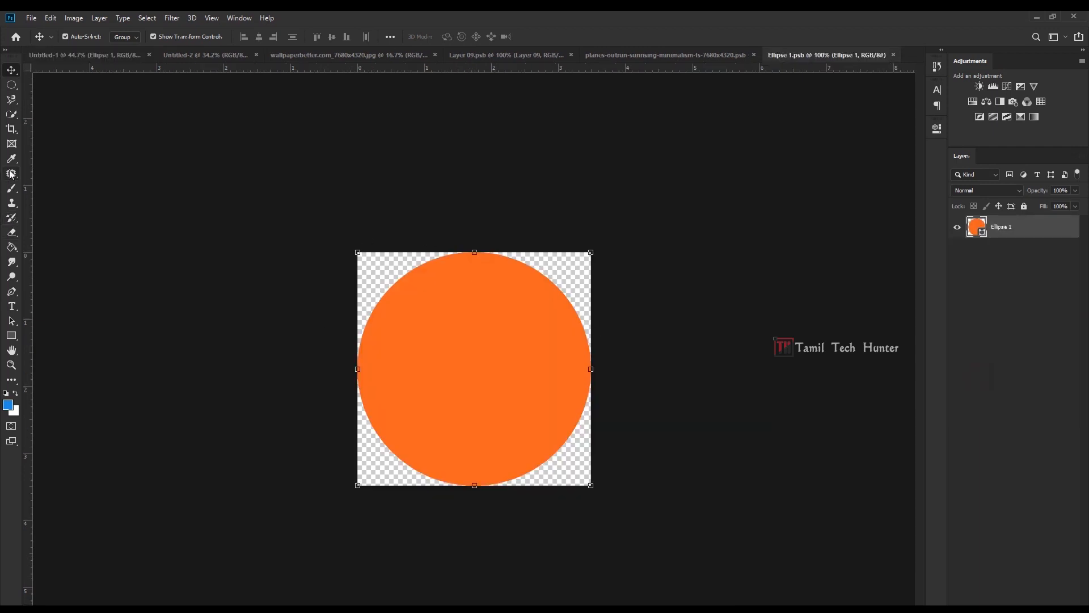
click(11, 236)
click(536, 353)
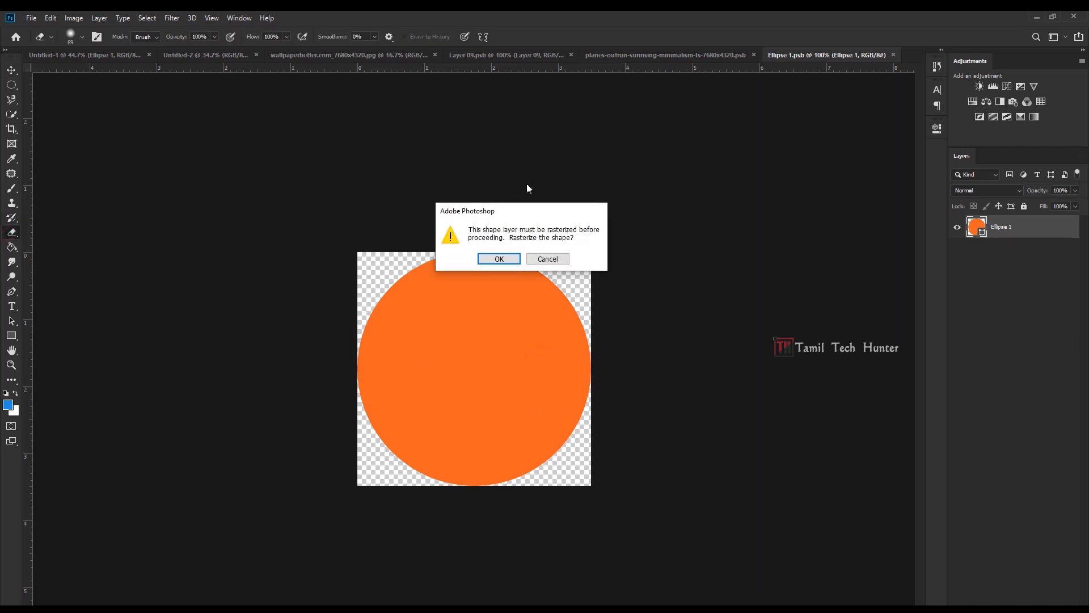
click(547, 258)
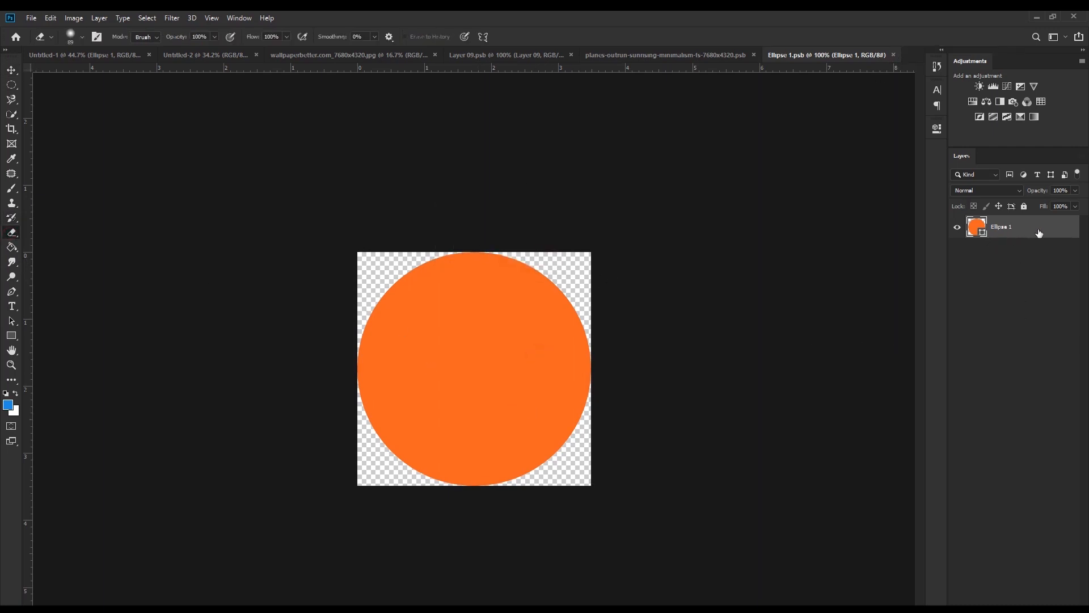
click(893, 55)
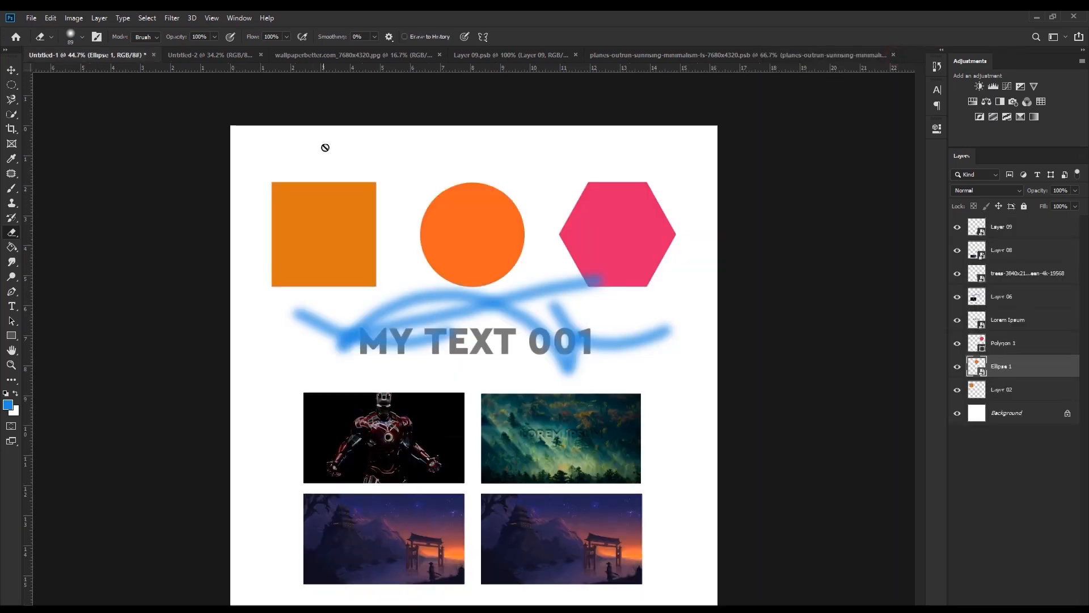
Add more freehand blue brush strokes to Layer 06 below and across the MY TEXT 001 text.
click(1015, 298)
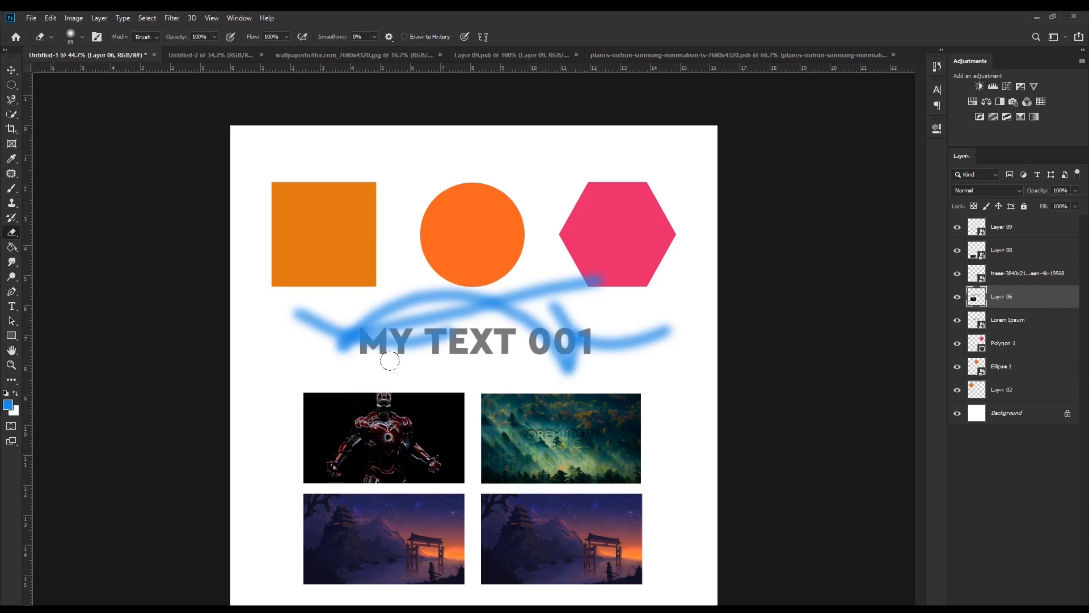
click(9, 189)
mouse_move(389, 380)
mouse_down()
mouse_move(566, 373)
mouse_move(616, 349)
mouse_up()
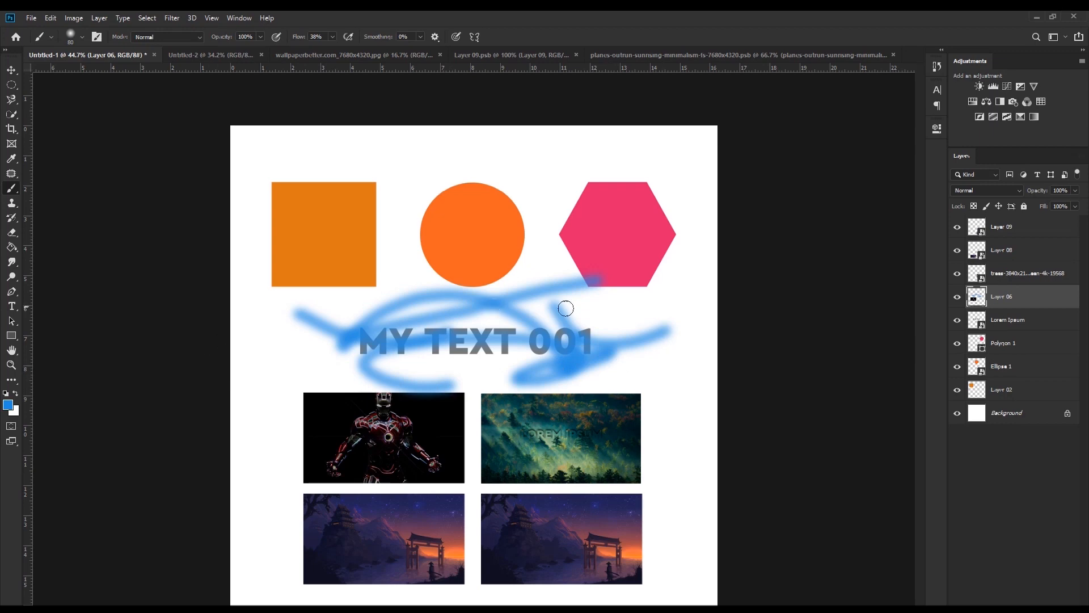